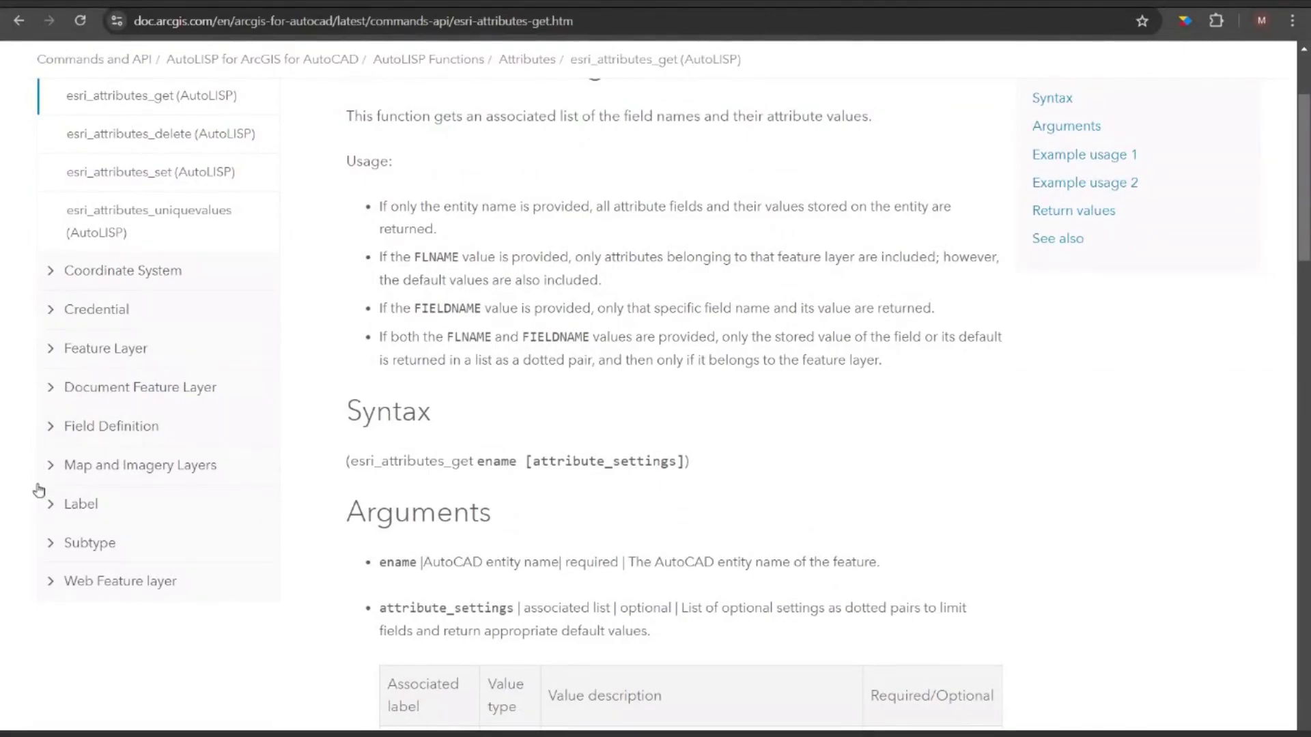
# - Expand the Web Feature layer entry in the ArcGIS for AutoCAD docs sidebar
pyautogui.click(41, 583)
# - Scroll to the README's Samples list and open the Calculate New Field sample
pyautogui.scroll(-2, 41, 586)
pyautogui.scroll(-7, 41, 585)
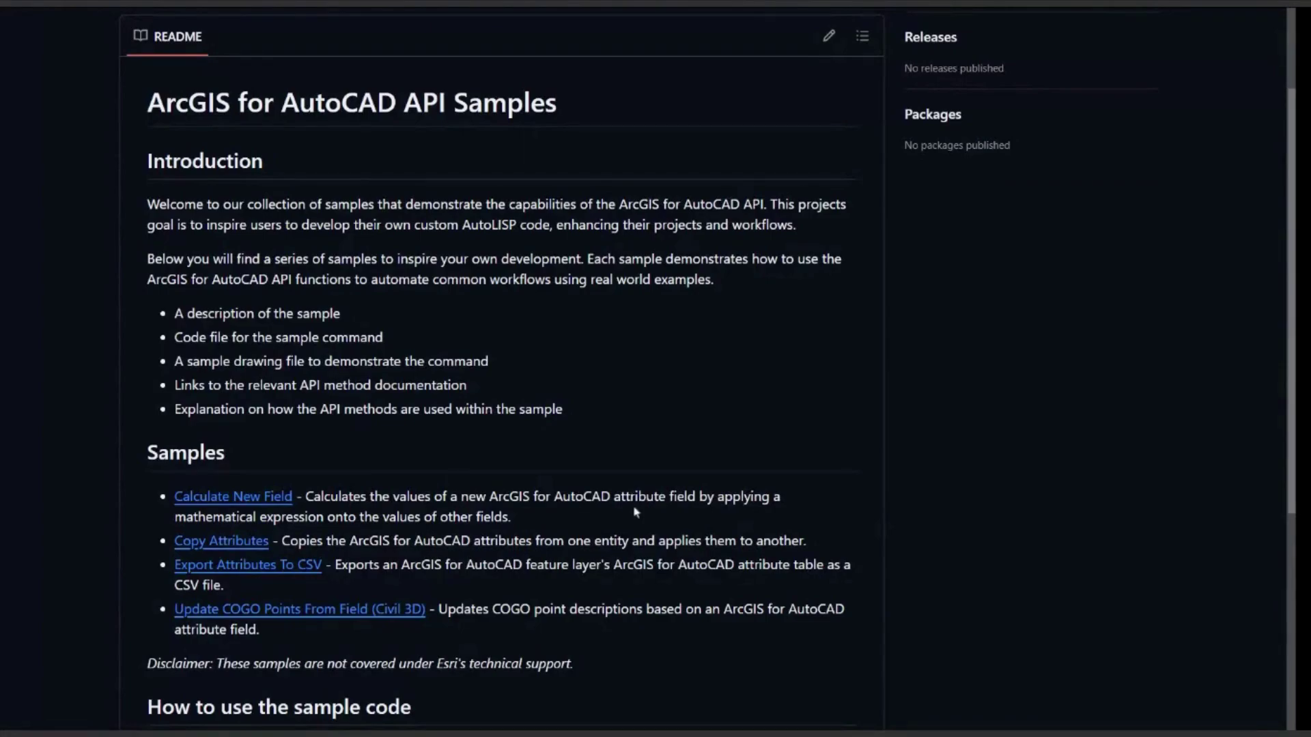
pyautogui.click(270, 497)
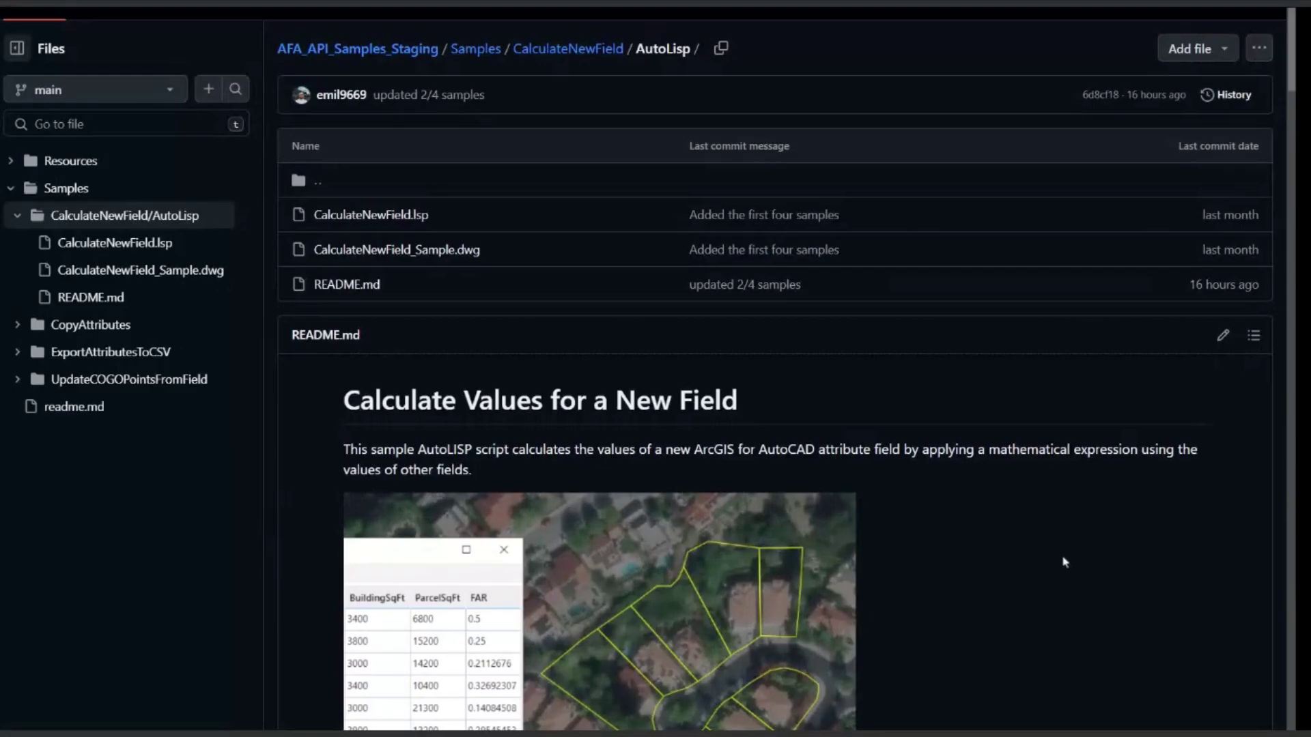
# - Read the Calculate New Field README through its use case, steps and AutoLISP code
pyautogui.scroll(-4, 1064, 562)
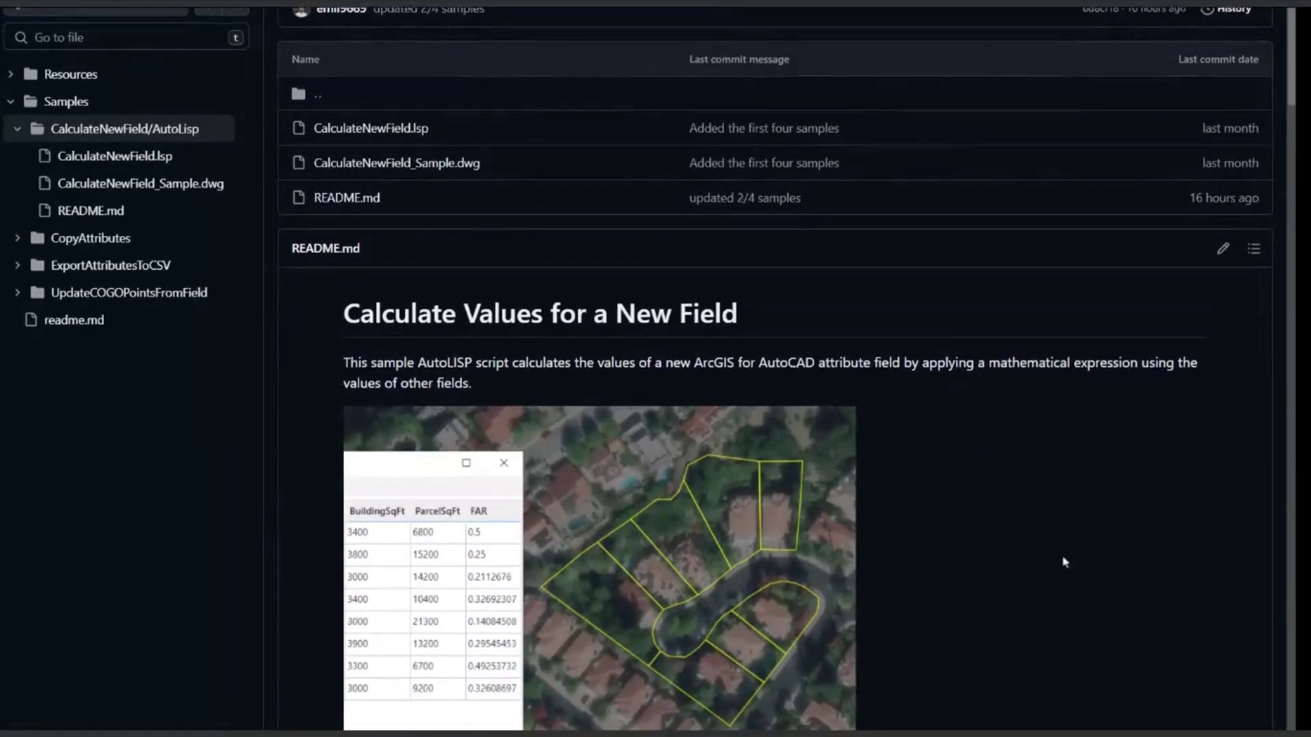
pyautogui.scroll(-6, 1063, 562)
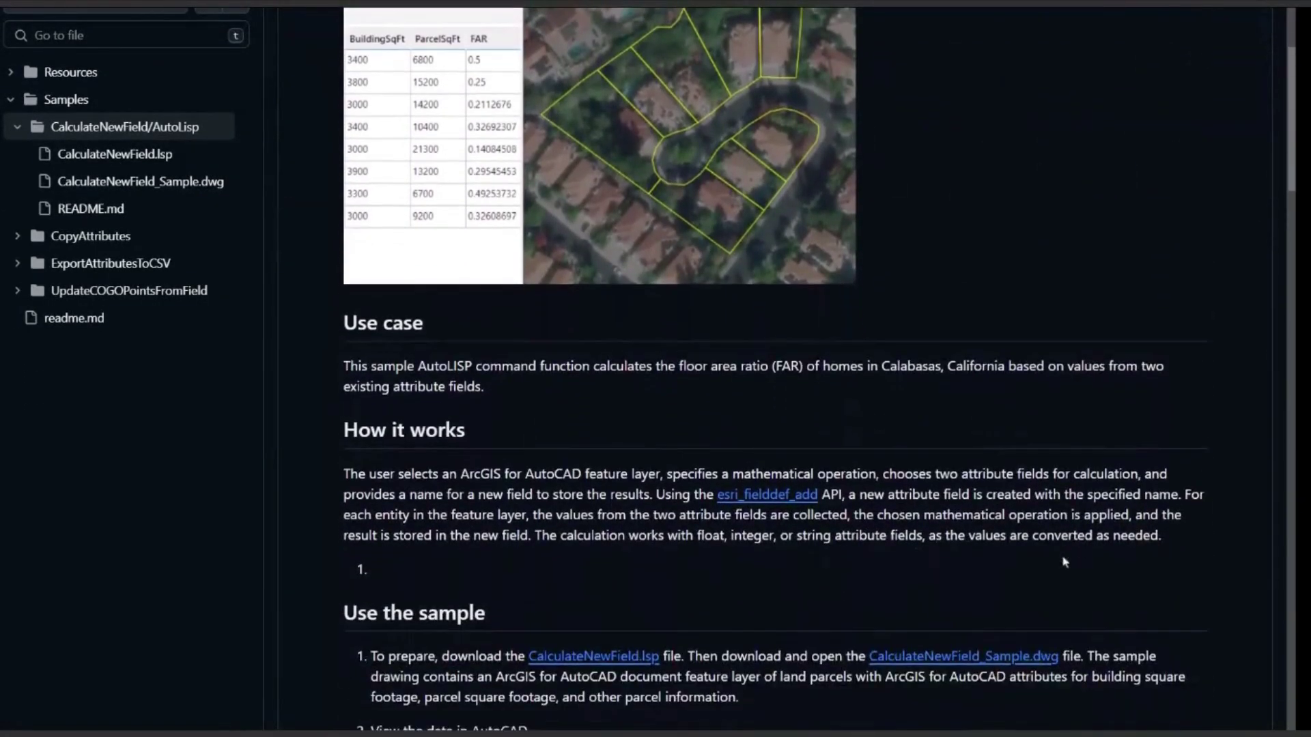
pyautogui.scroll(-3, 1063, 562)
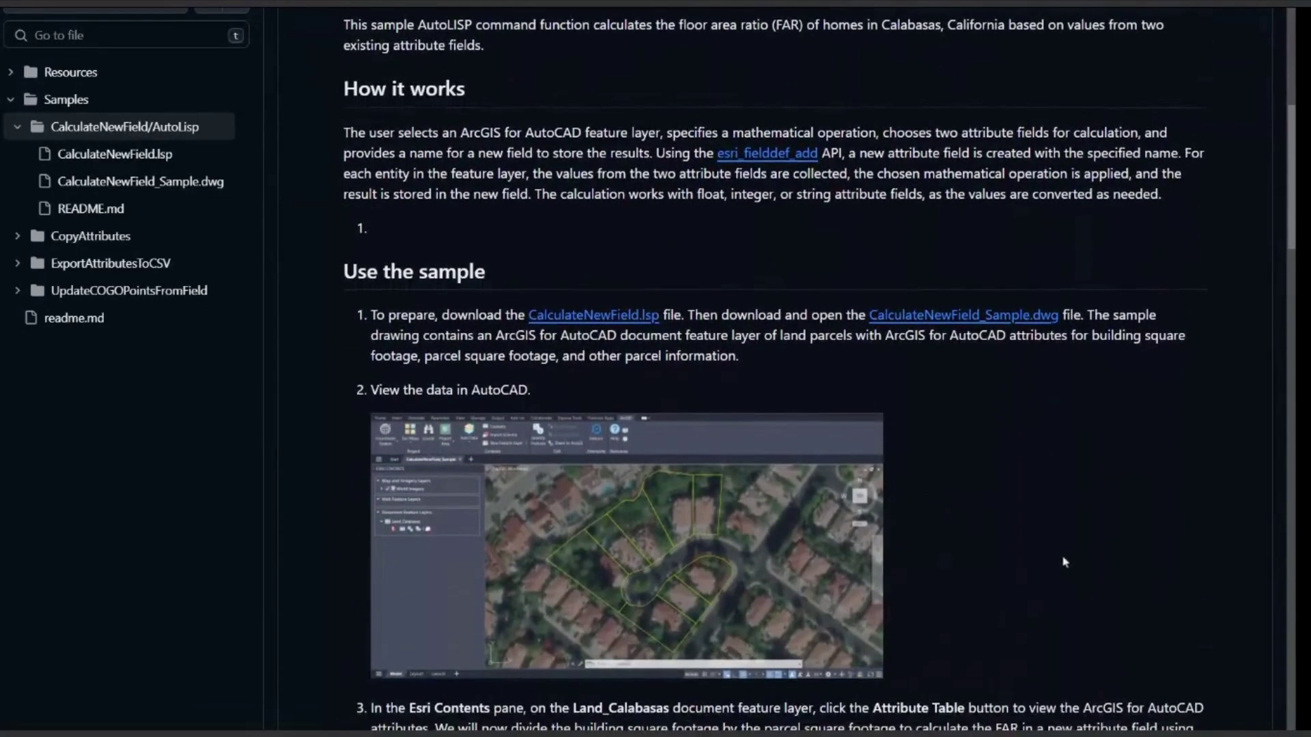
pyautogui.scroll(-2, 1063, 561)
pyautogui.scroll(-6, 1063, 562)
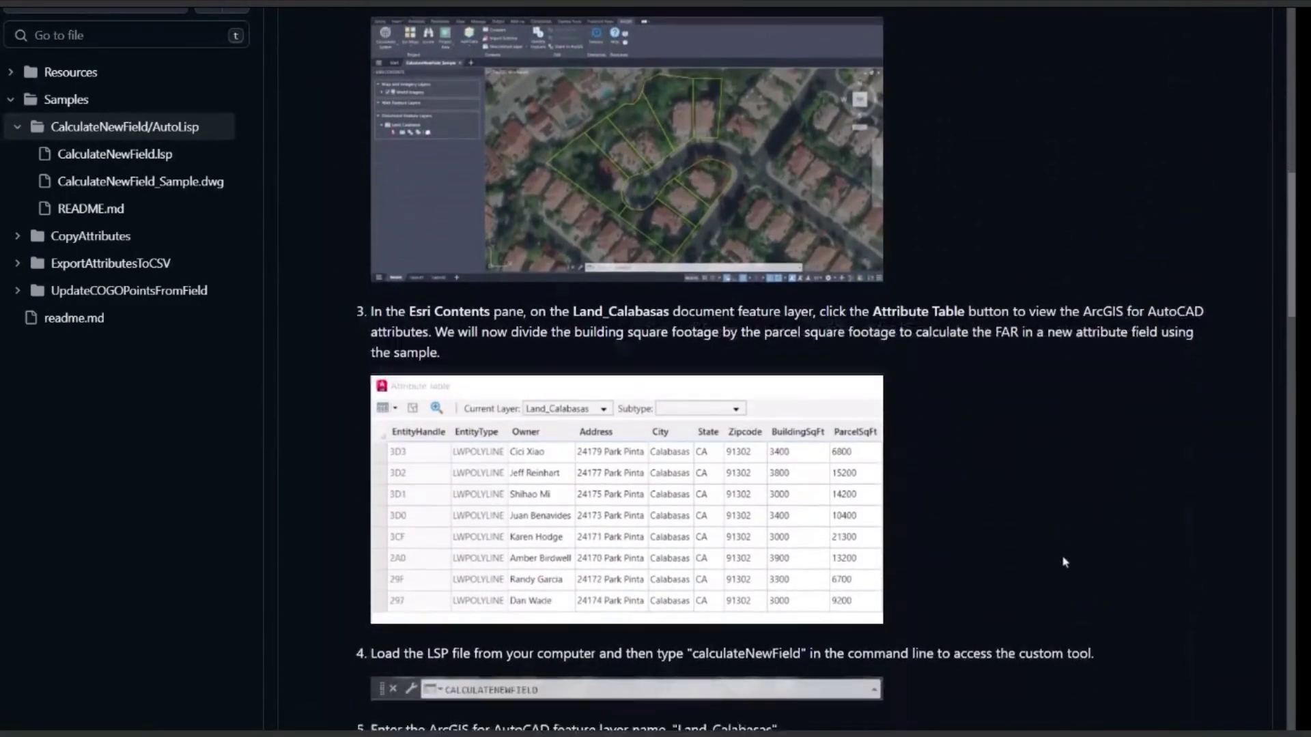
pyautogui.scroll(-1, 1063, 562)
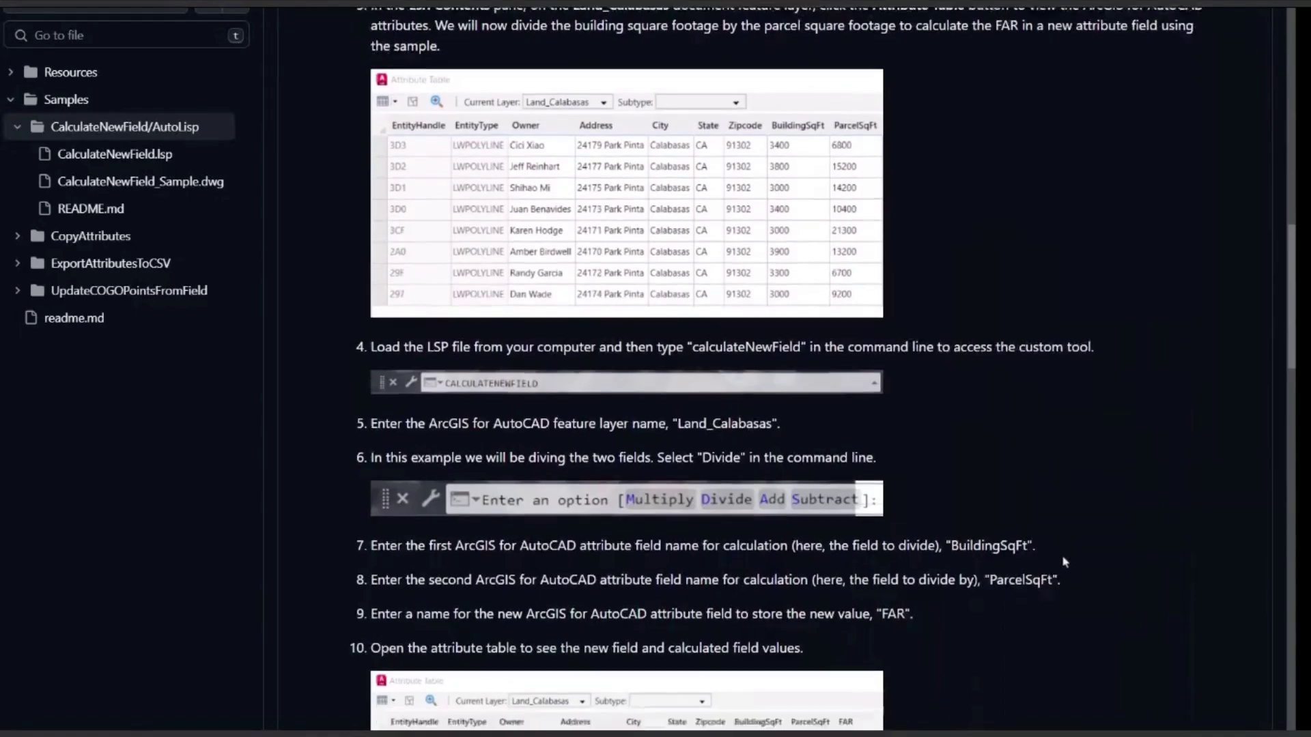
pyautogui.scroll(-5, 1063, 562)
pyautogui.scroll(-11, 1064, 561)
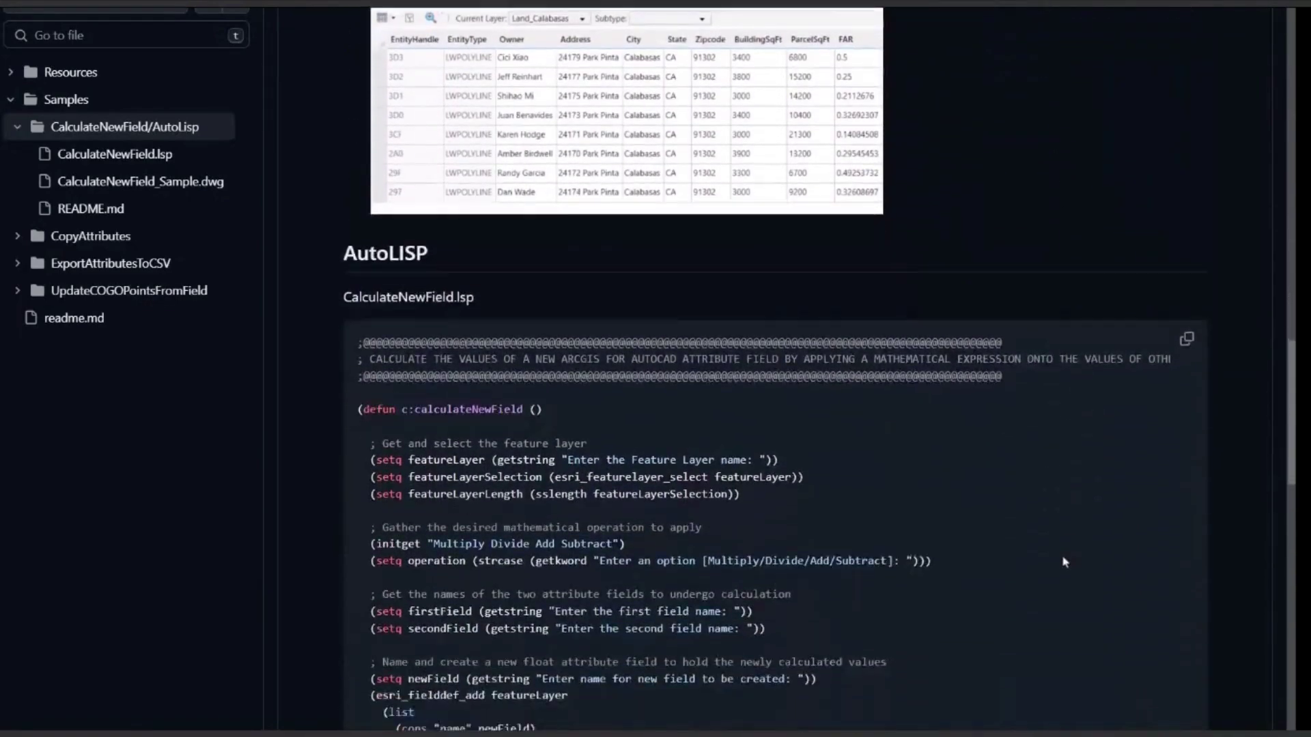
pyautogui.scroll(-17, 1064, 561)
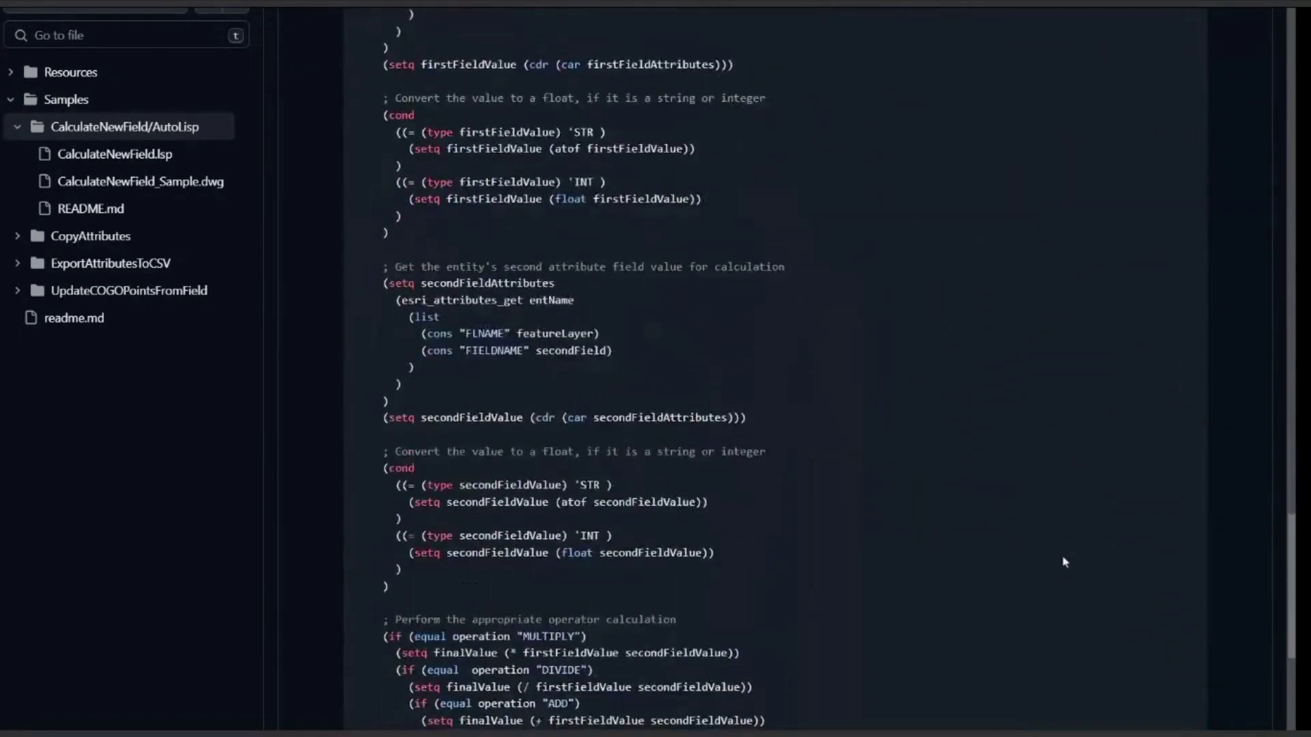
pyautogui.scroll(-1, 1063, 561)
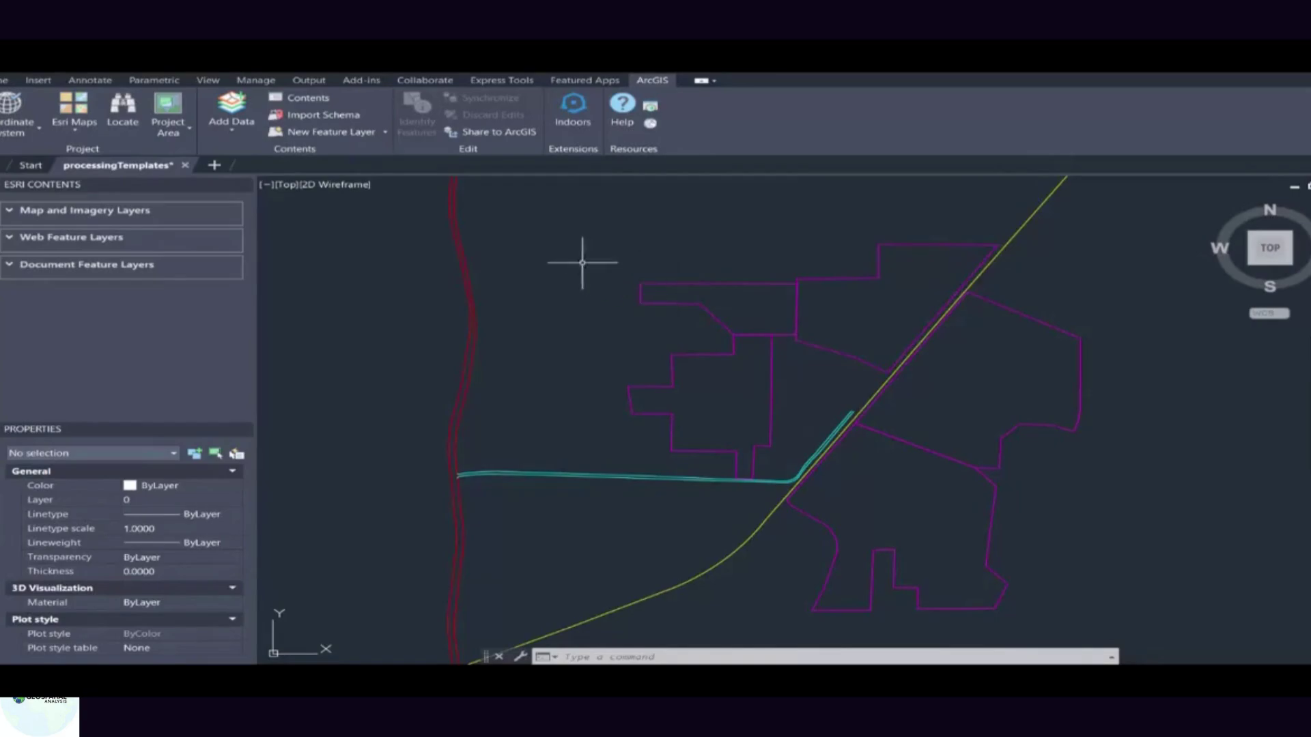
# - Add the AthensTx ImageServer layer to the drawing from its pasted service URL
pyautogui.click(230, 131)
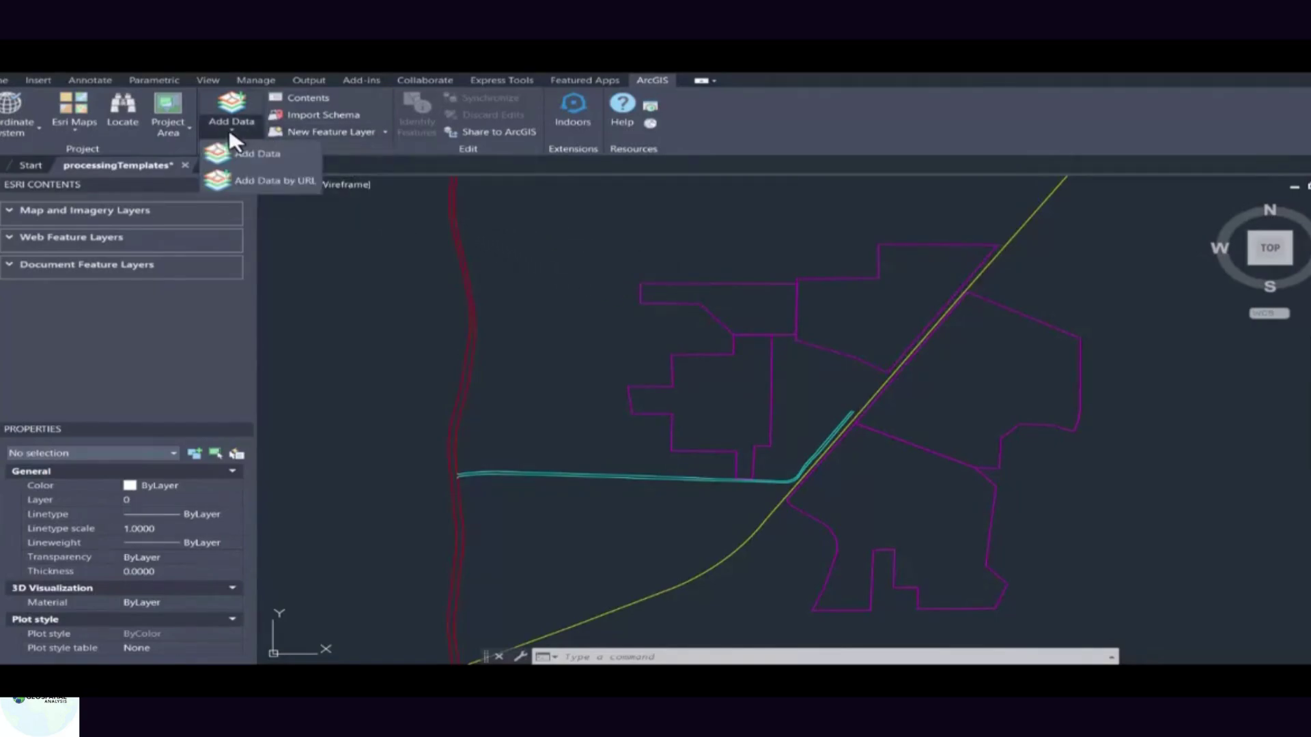
pyautogui.click(318, 187)
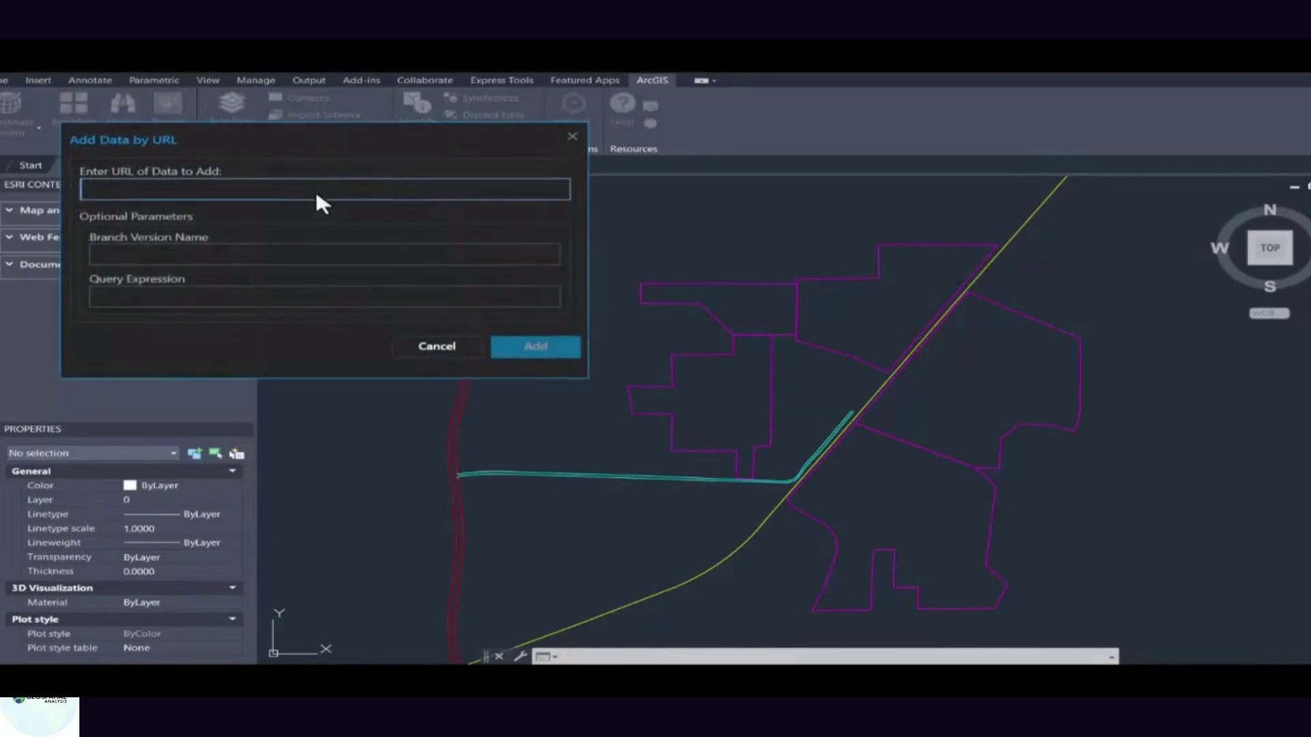
pyautogui.hotkey('ctrl', 'v')
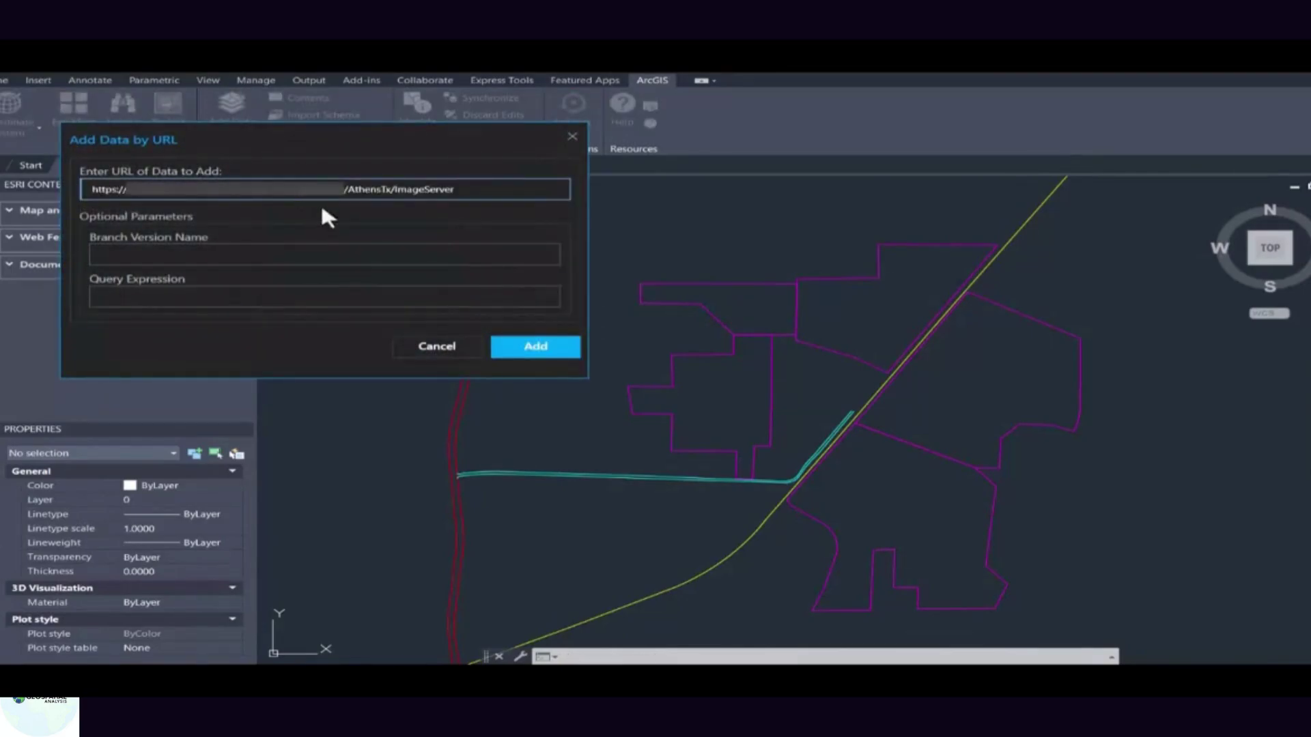
pyautogui.click(569, 348)
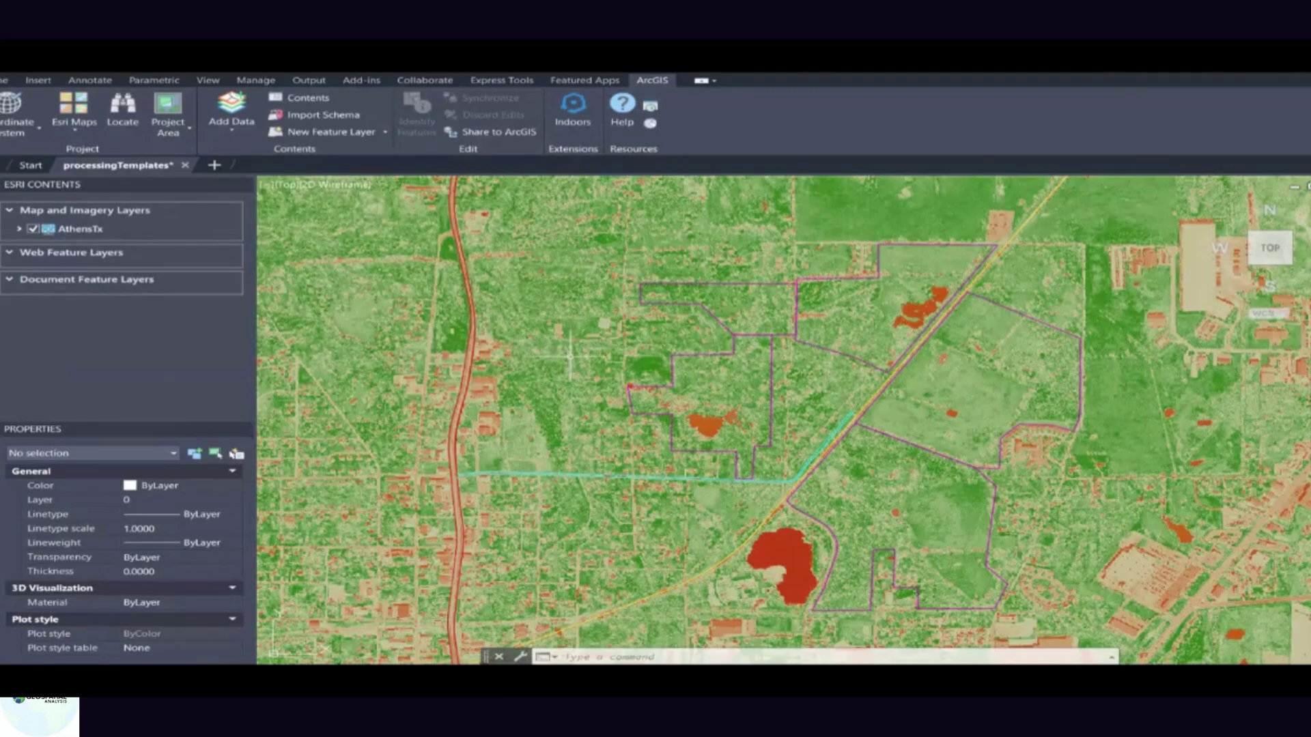
# - Apply the AthensNaturalColor processing template to the AthensTx imagery layer
pyautogui.scroll(4, 746, 454)
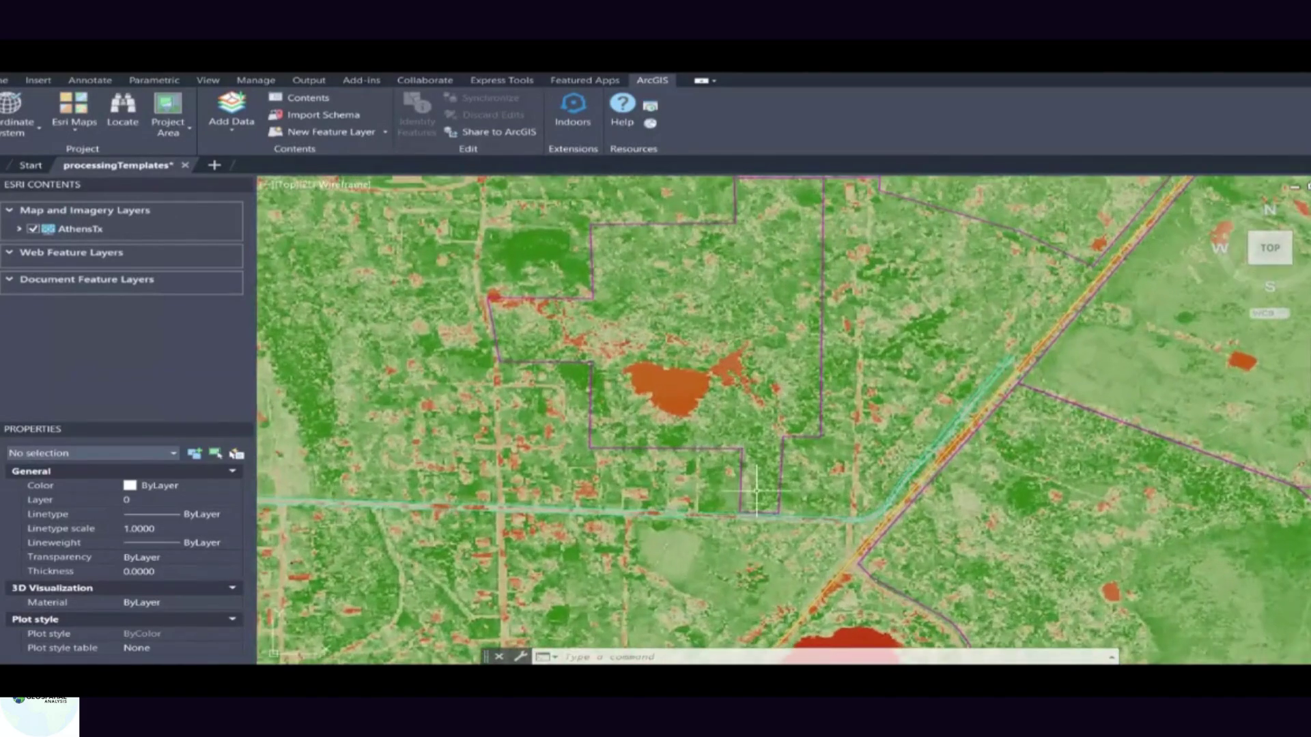
pyautogui.moveTo(757, 484); pyautogui.dragTo(738, 404, button='middle')
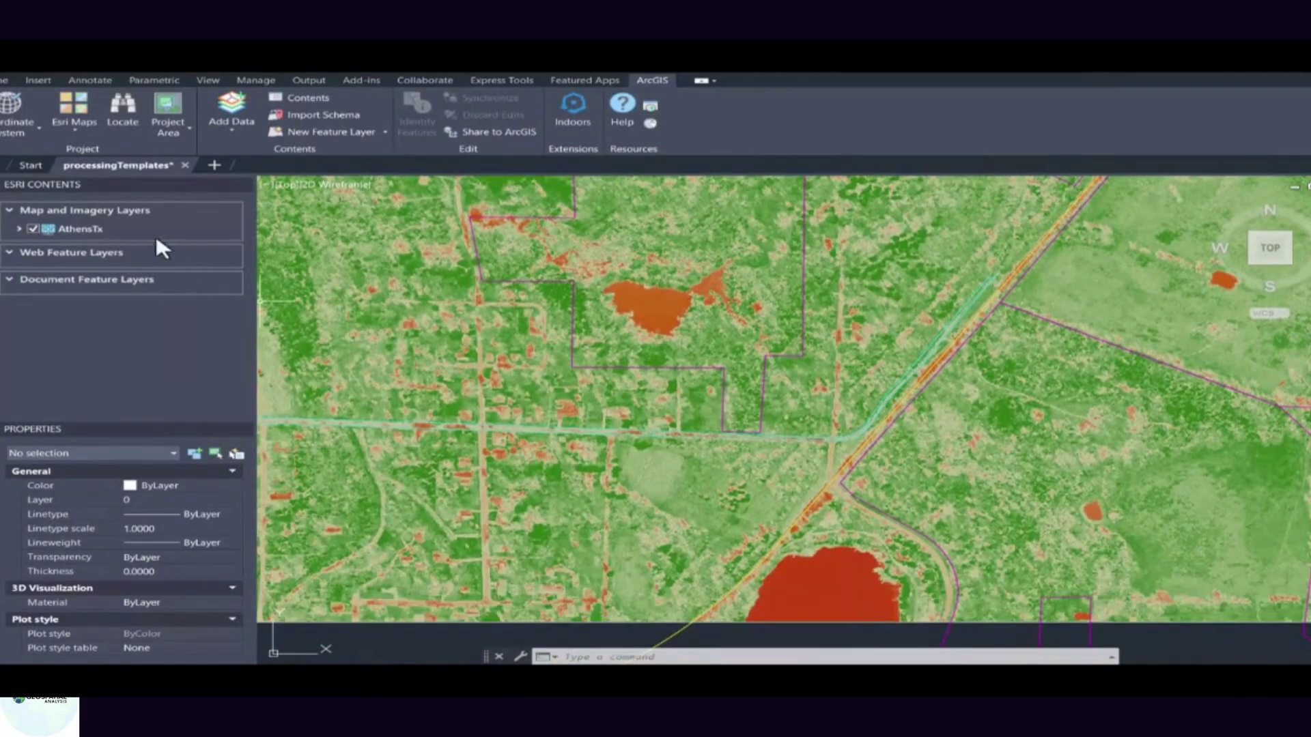
pyautogui.click(121, 228)
pyautogui.rightClick(124, 233)
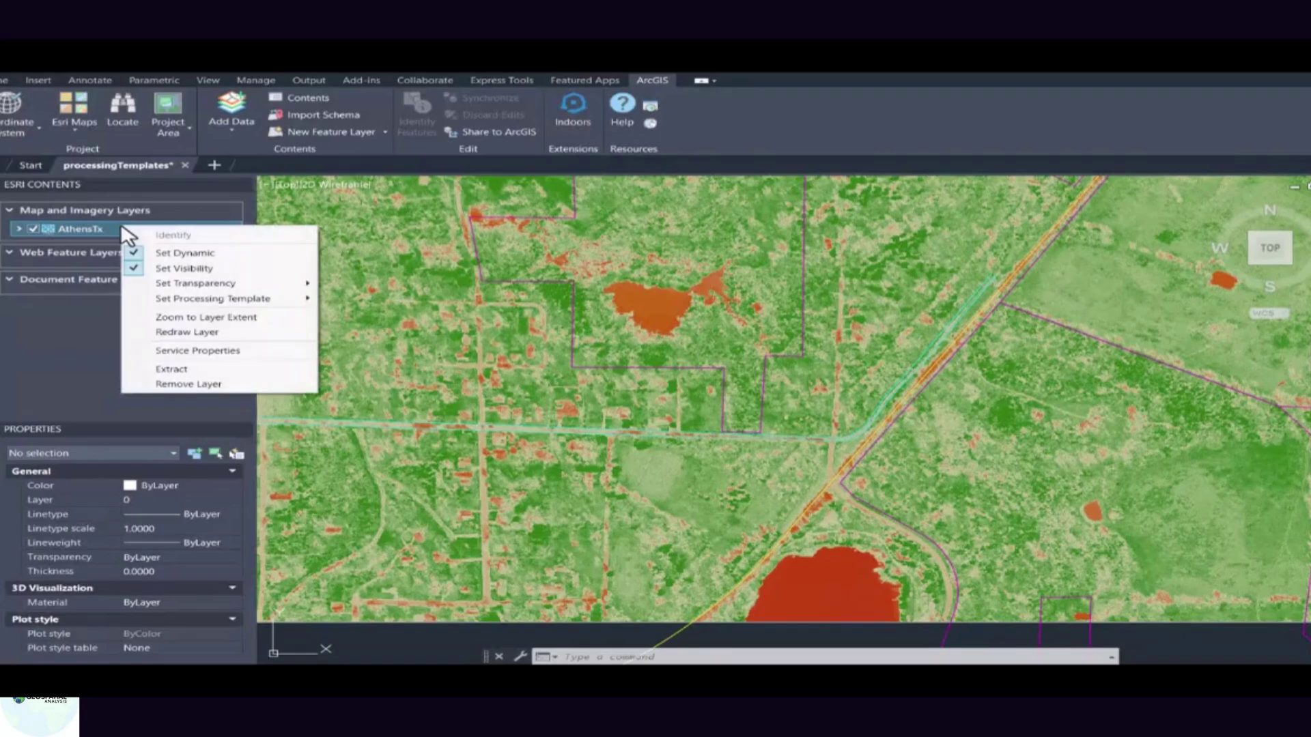
pyautogui.moveTo(282, 303)
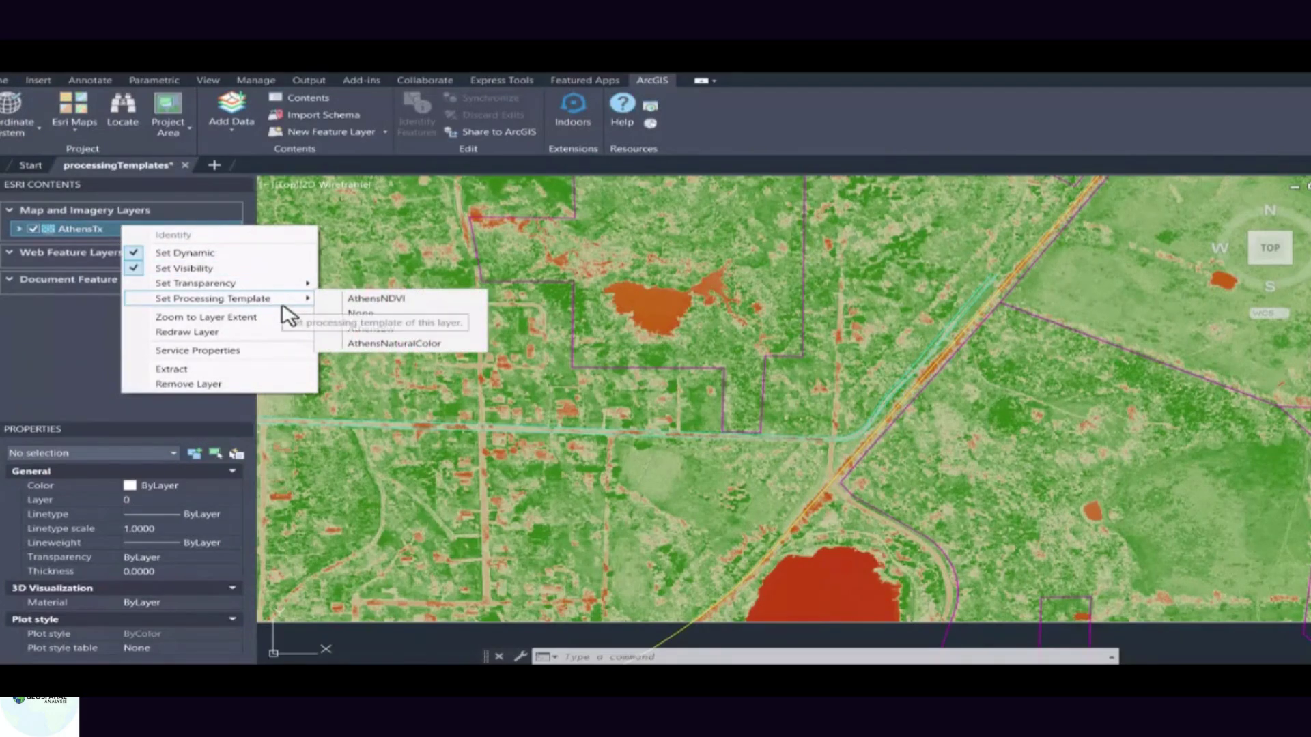
pyautogui.click(402, 343)
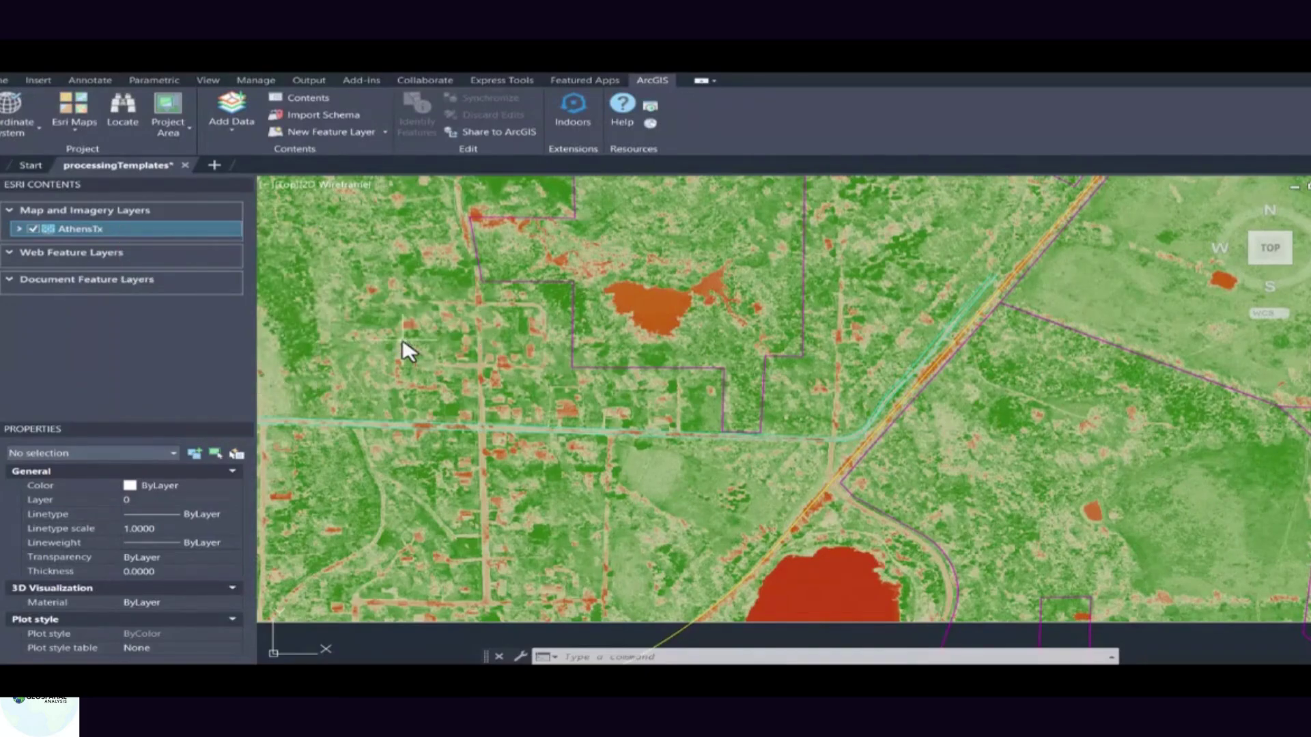
pyautogui.scroll(-2, 445, 348)
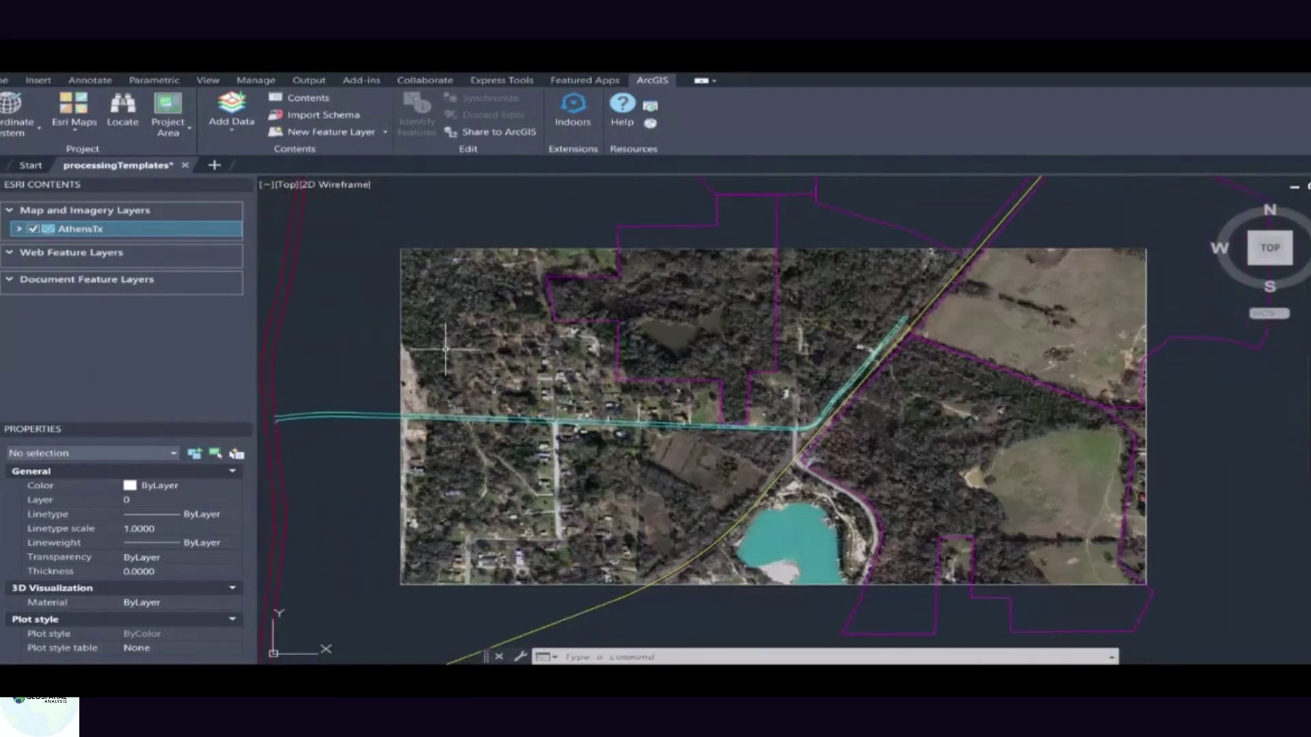
pyautogui.scroll(3, 482, 351)
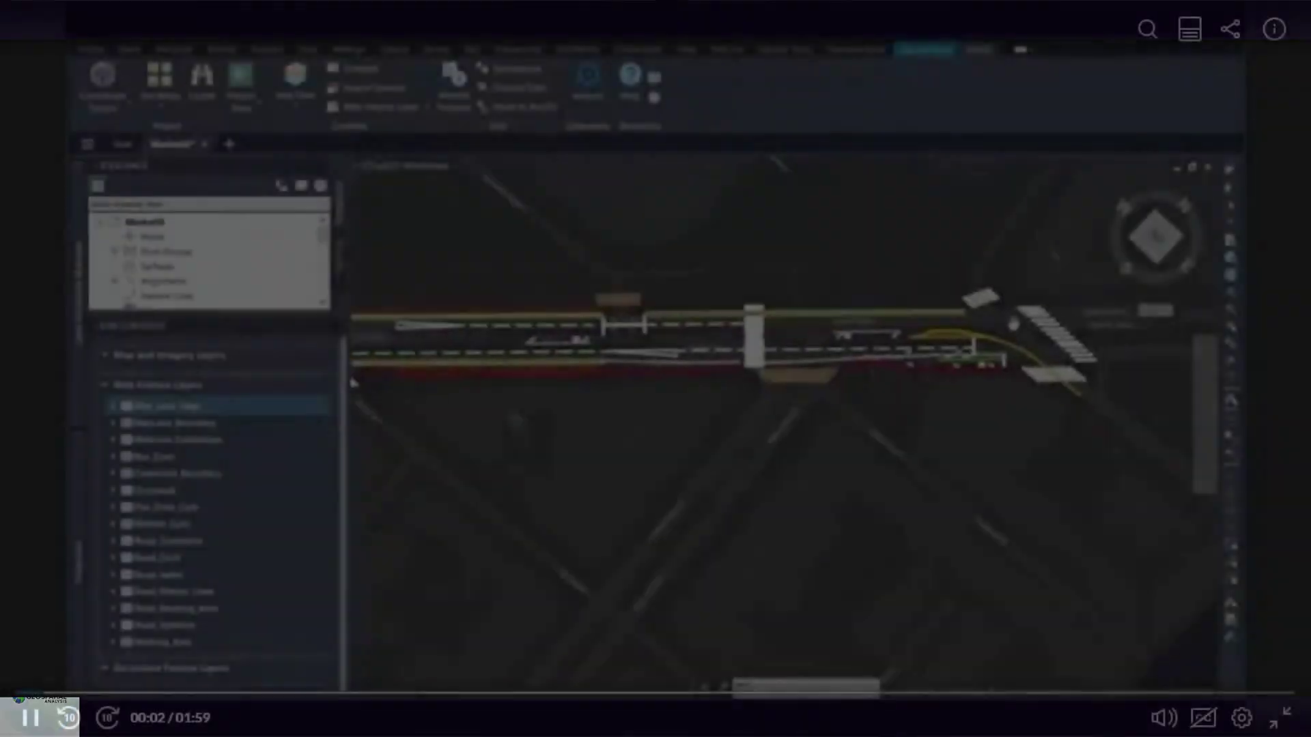
pyautogui.scroll(3, 710, 242)
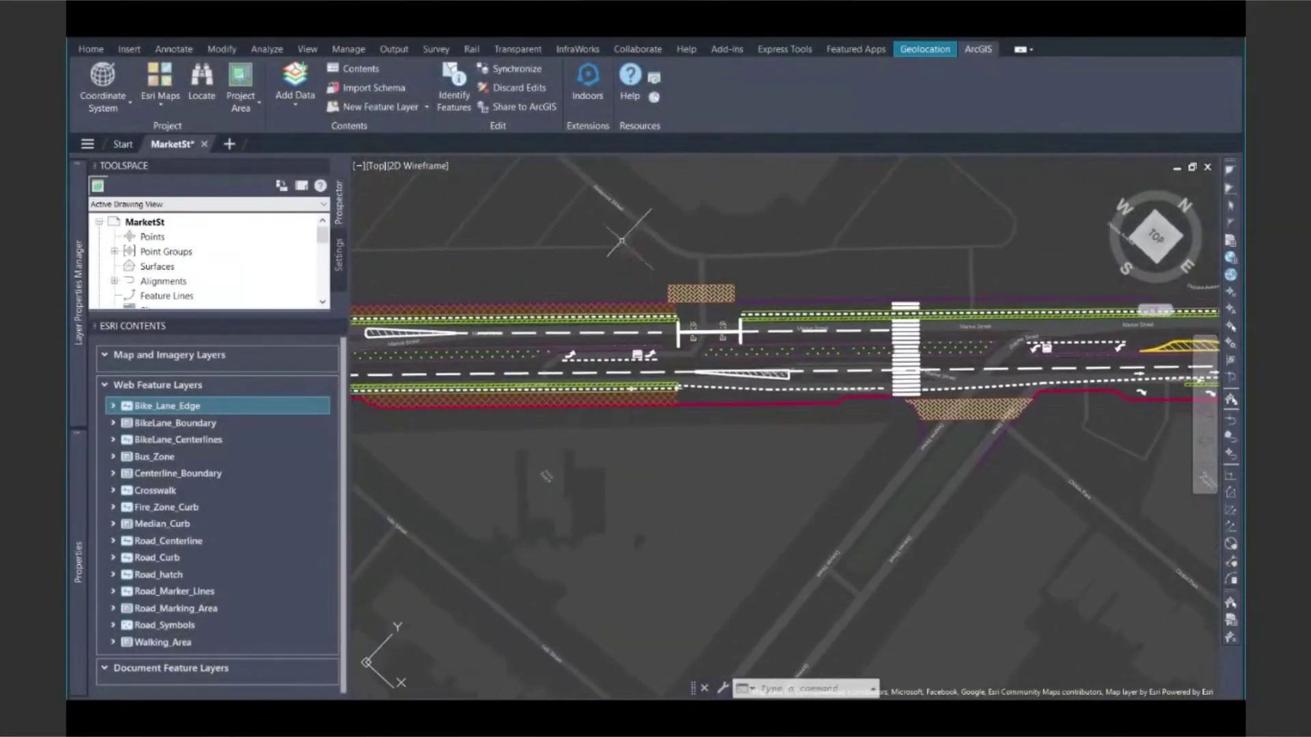
pyautogui.scroll(-2, 622, 240)
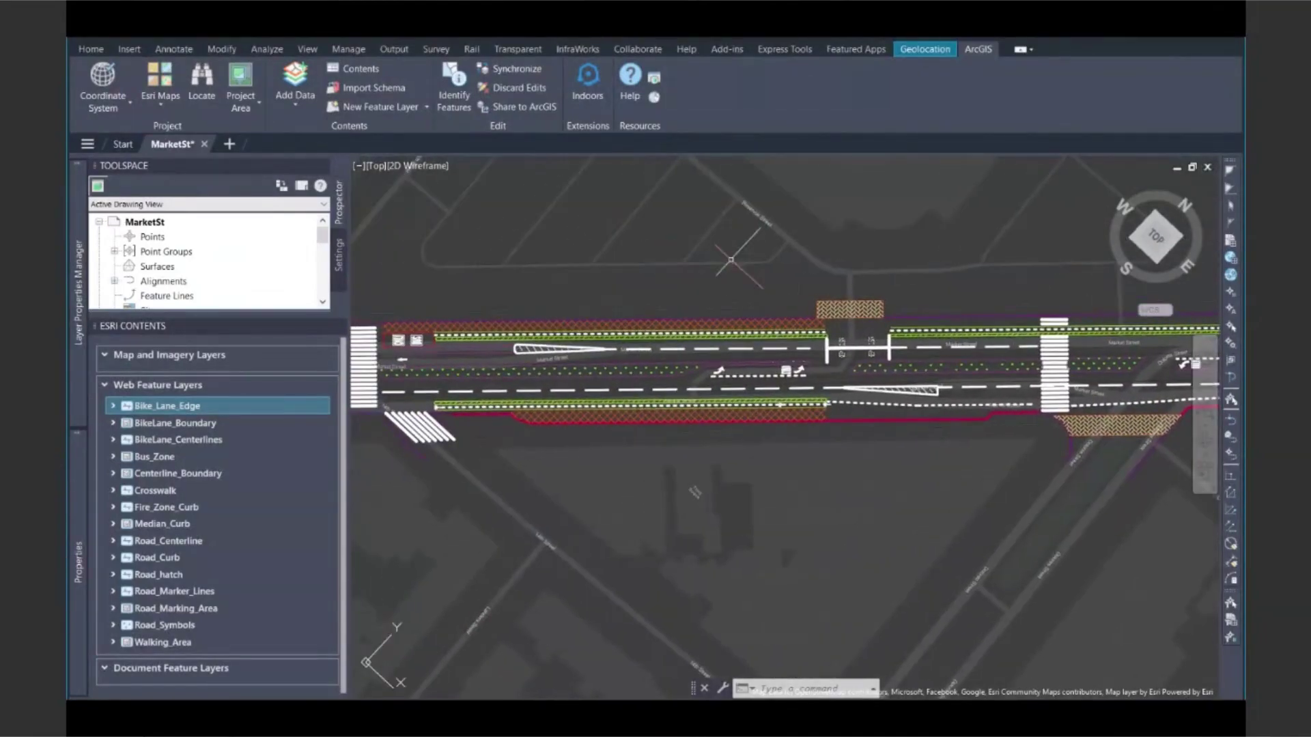
pyautogui.scroll(-3, 629, 256)
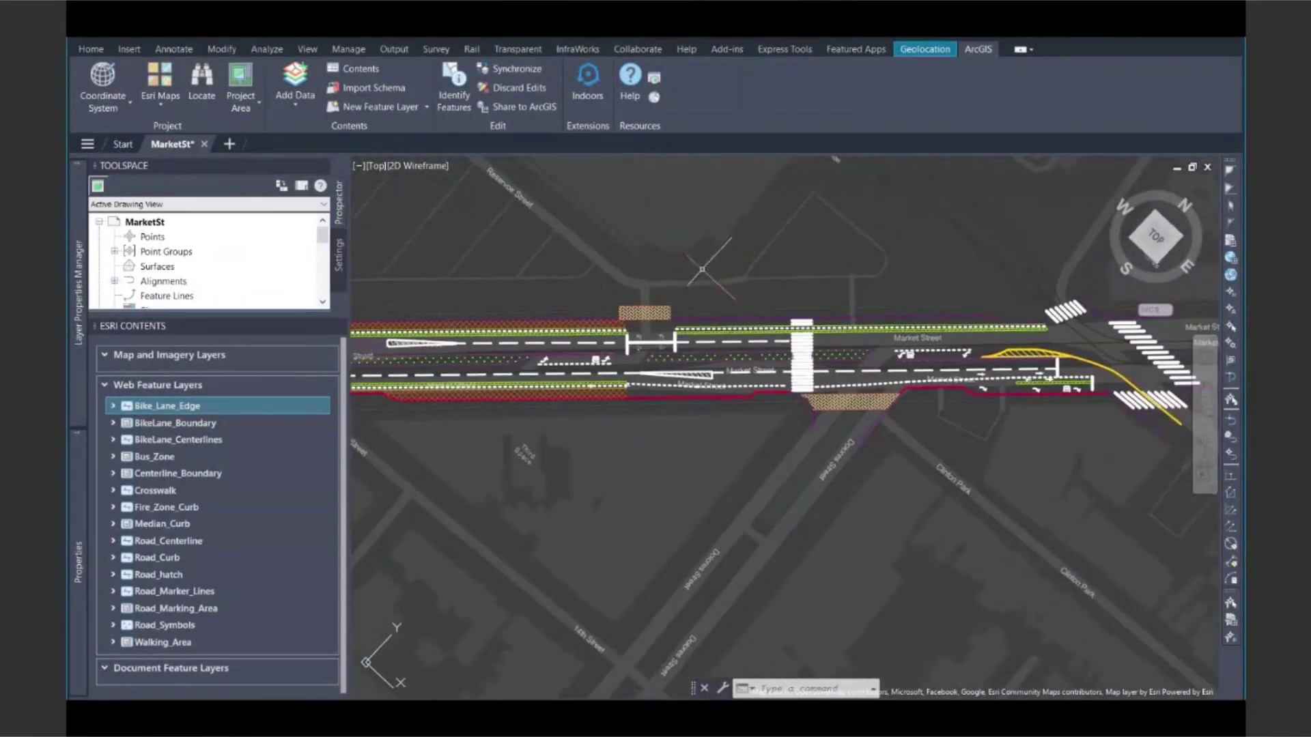
pyautogui.scroll(-3, 669, 277)
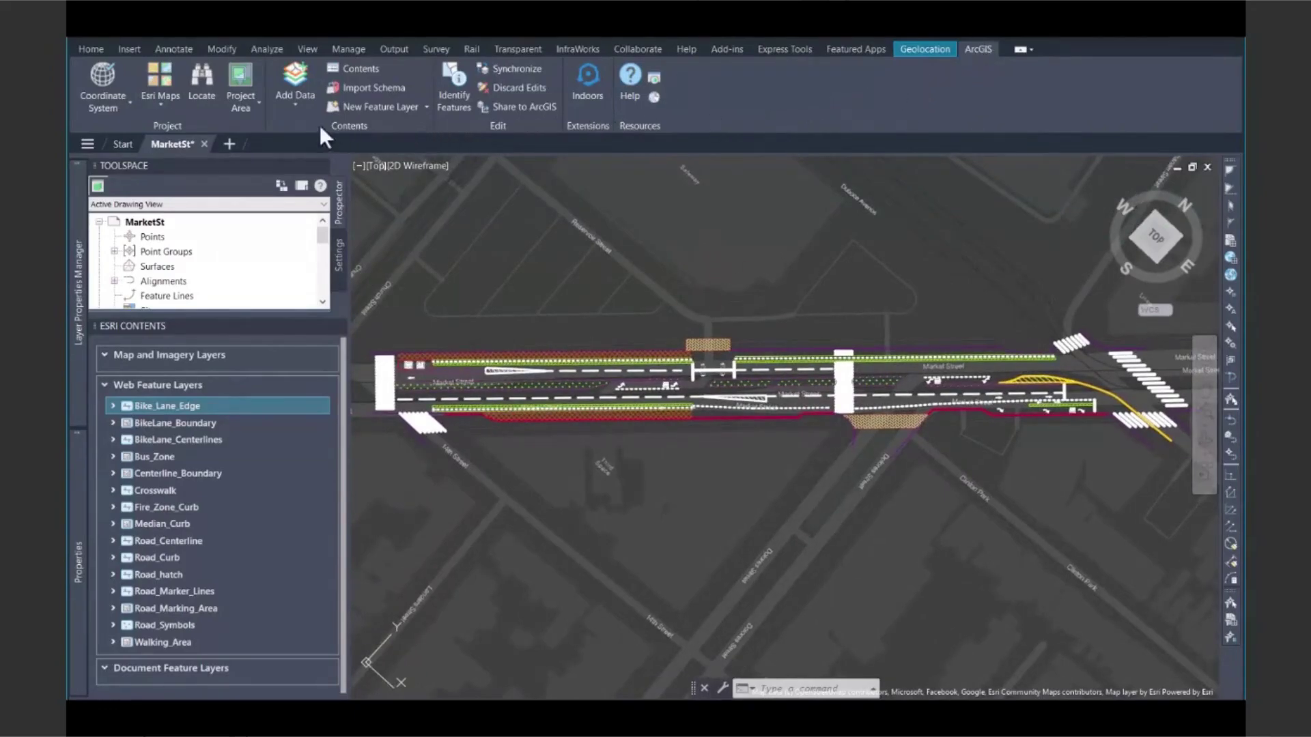
pyautogui.click(285, 108)
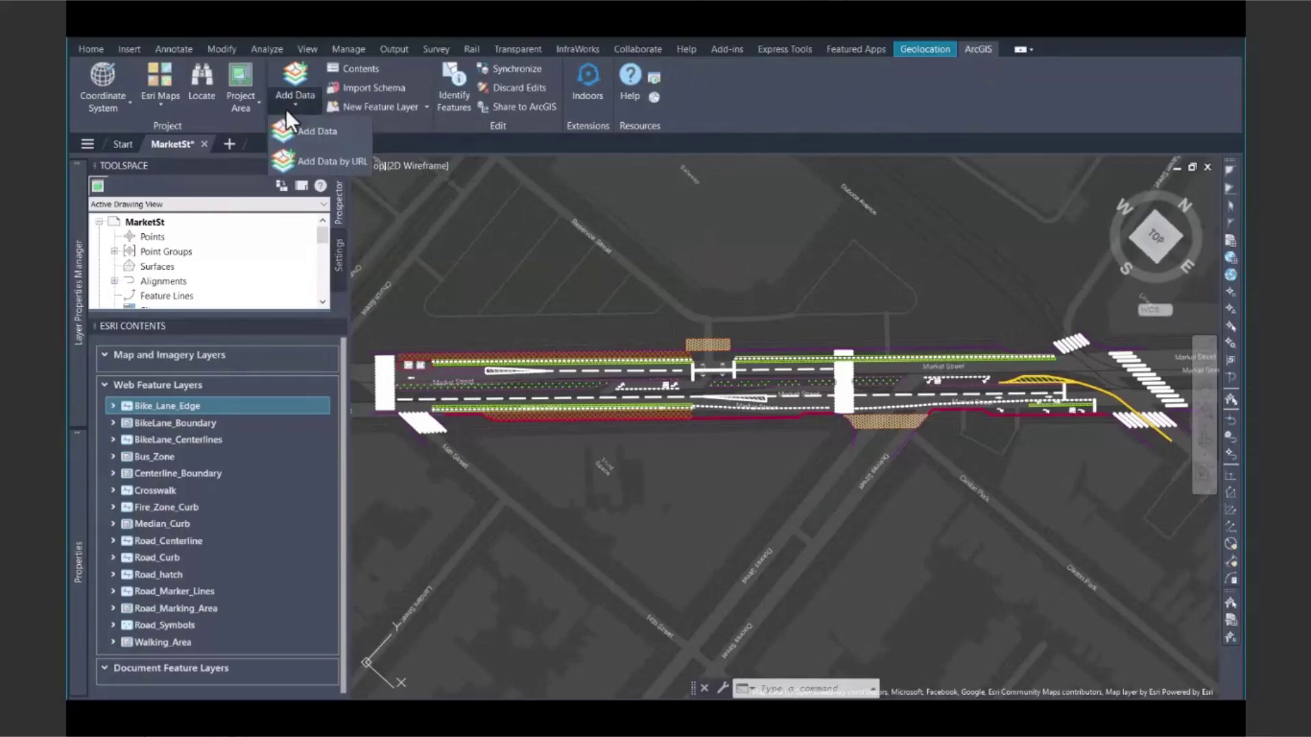
# - Add the Tree Inventory item from the Market Street group to the drawing
pyautogui.click(358, 140)
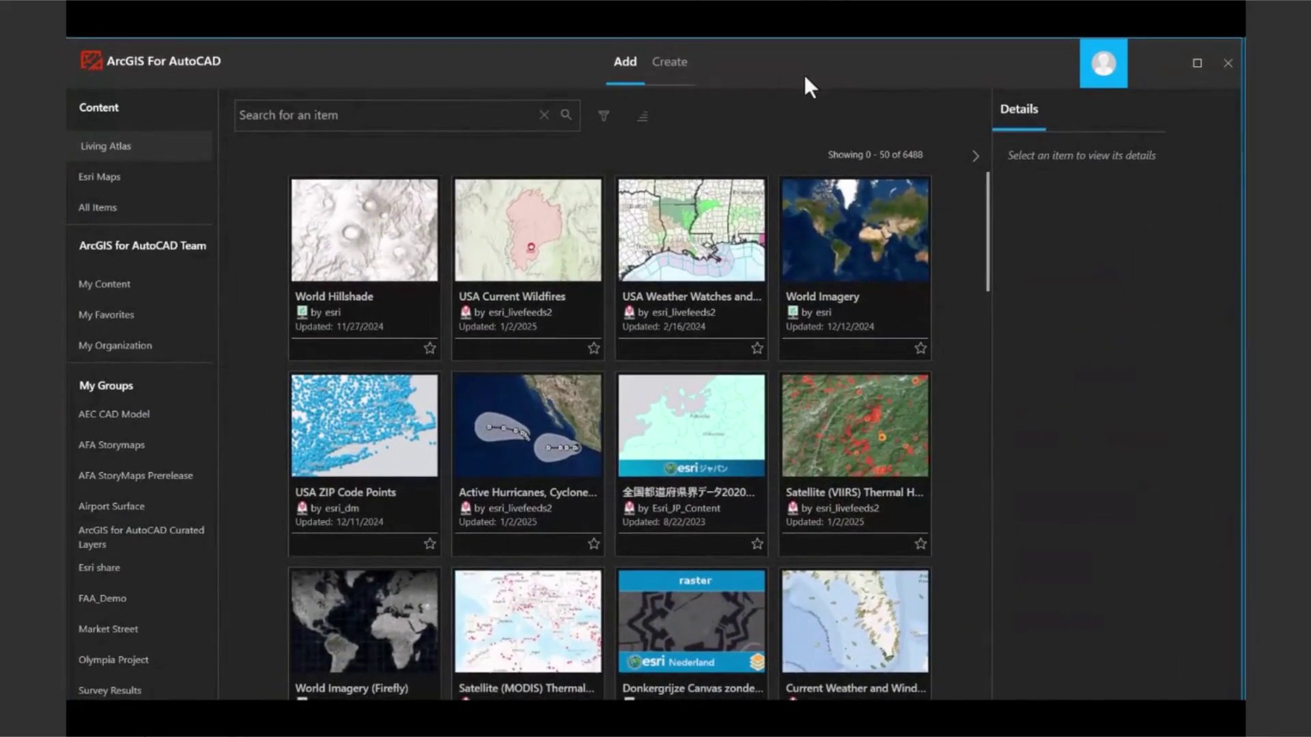
pyautogui.click(156, 633)
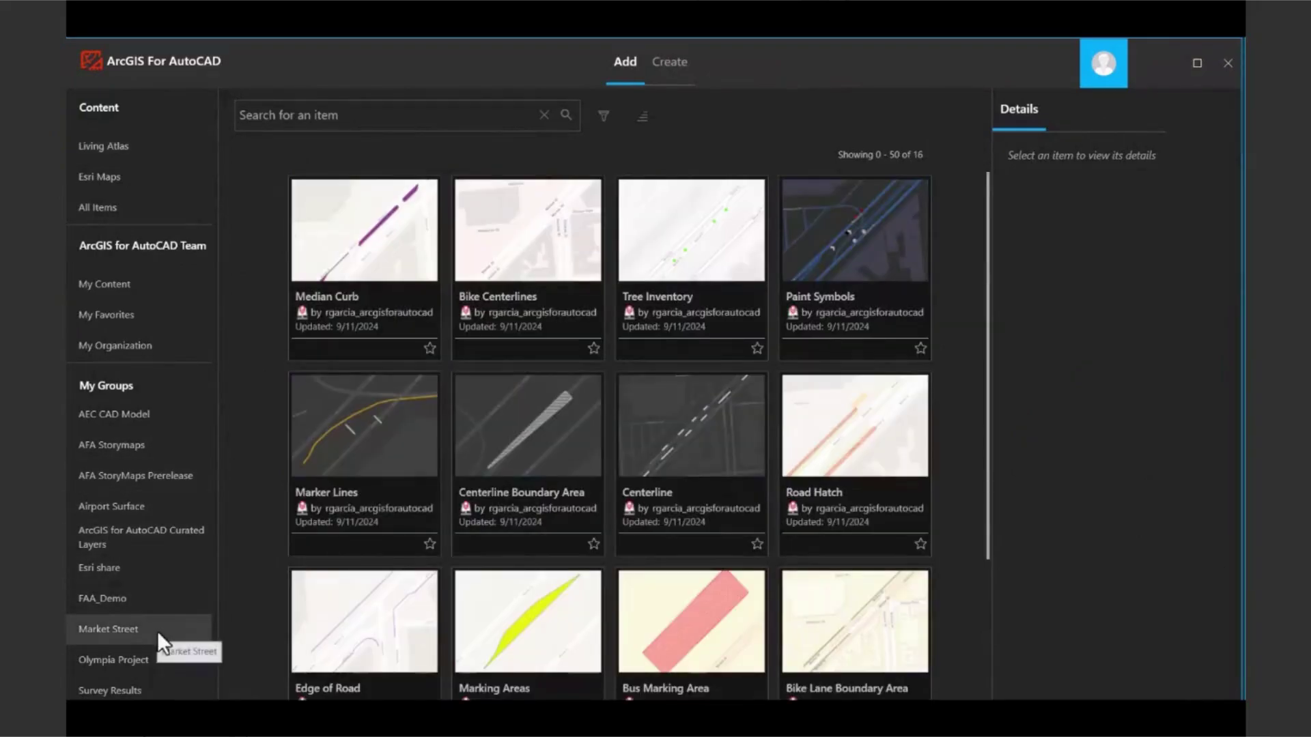
pyautogui.click(717, 271)
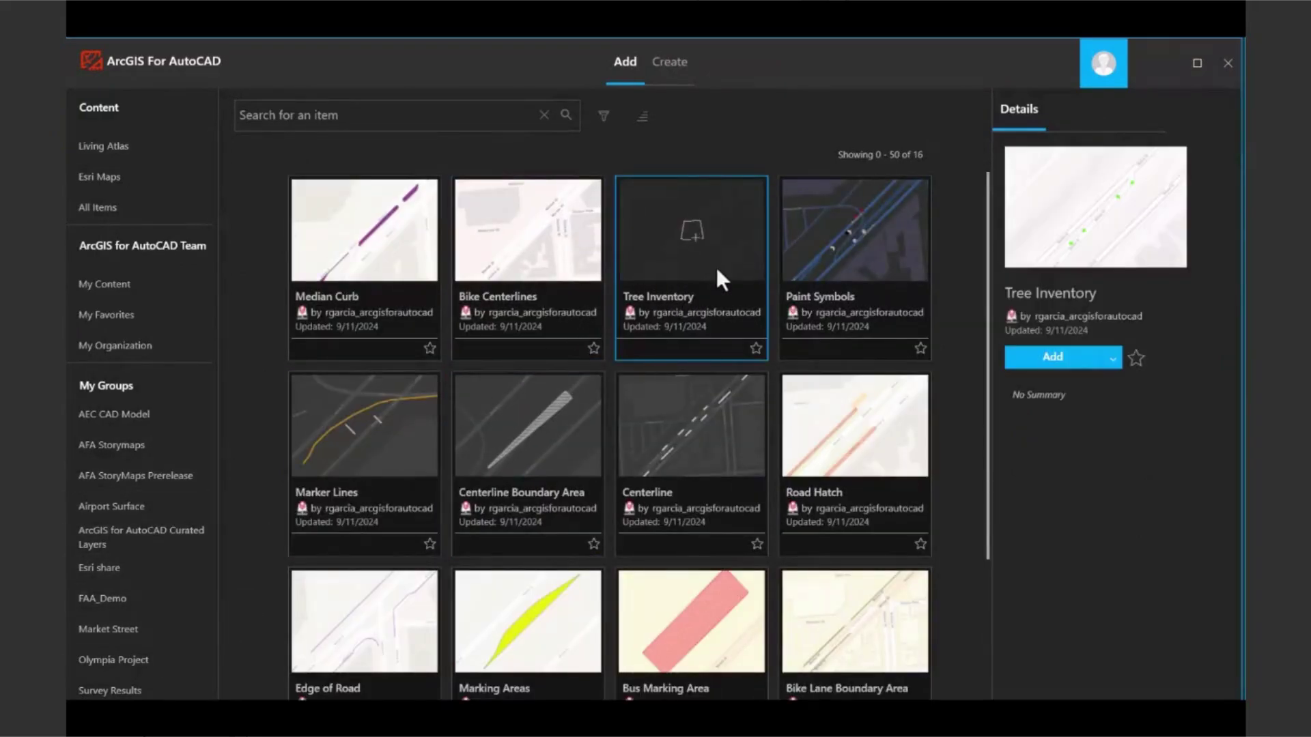
pyautogui.click(1022, 362)
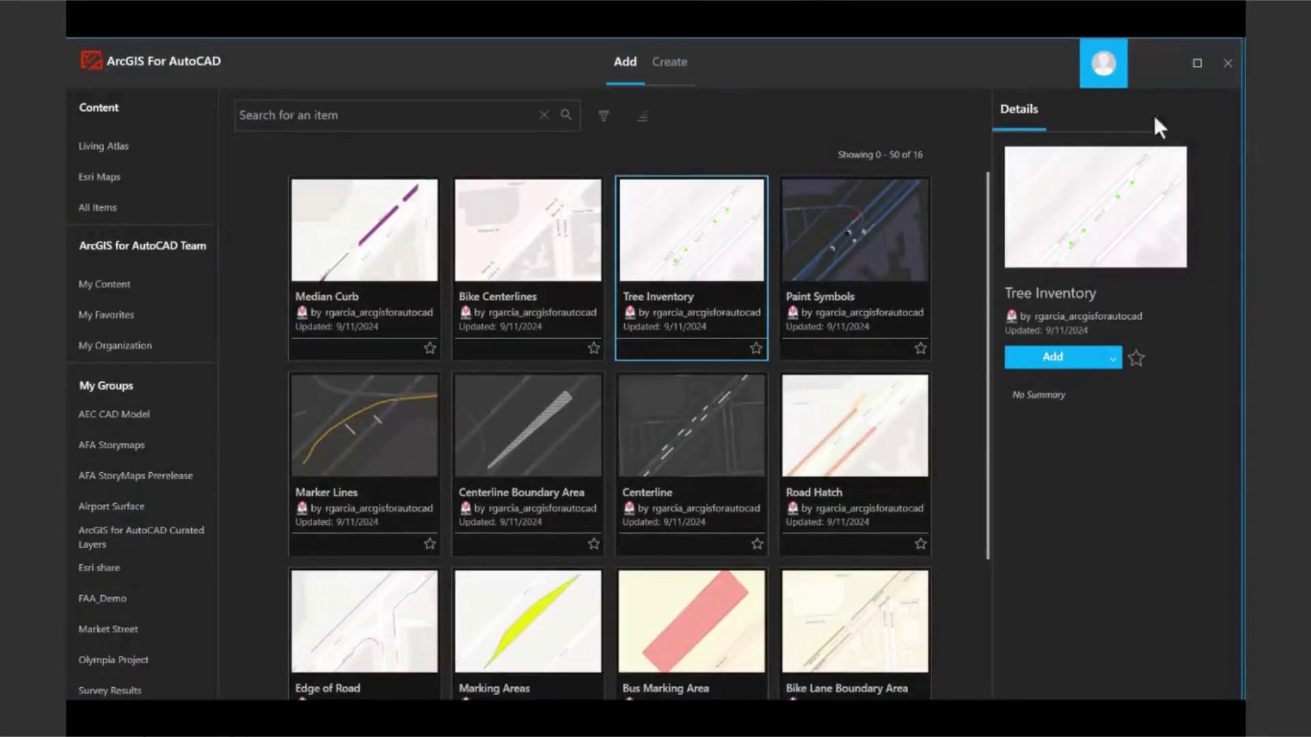
pyautogui.click(1228, 63)
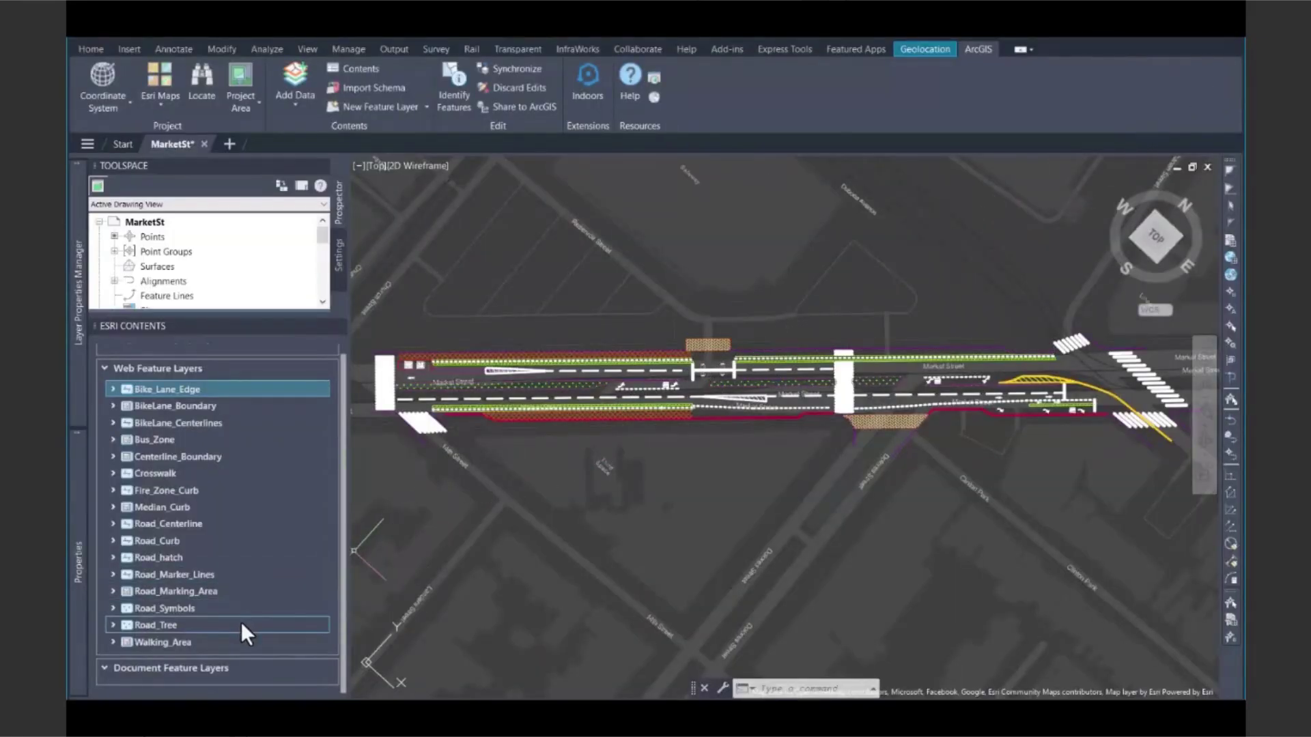
# - Zoom in on Market Street's median trees and select the Road_Tree layer
pyautogui.scroll(5, 615, 420)
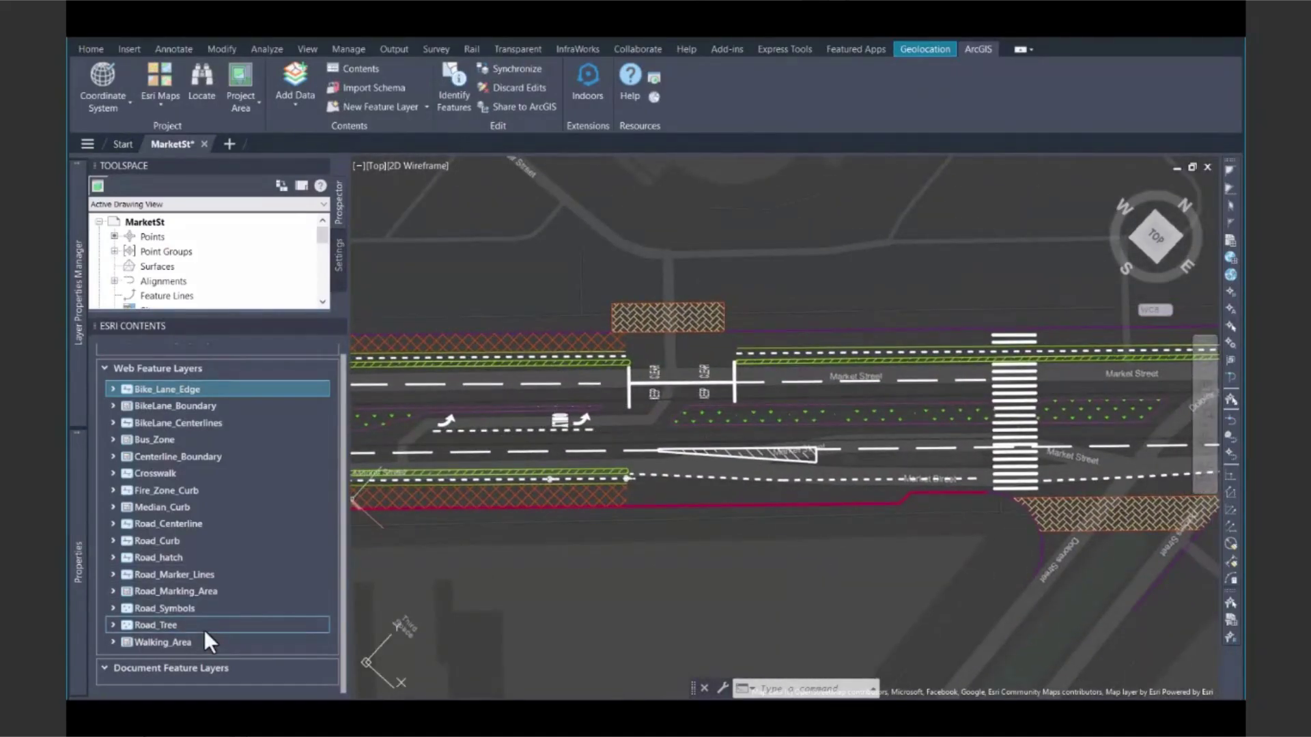
pyautogui.moveTo(81, 368)
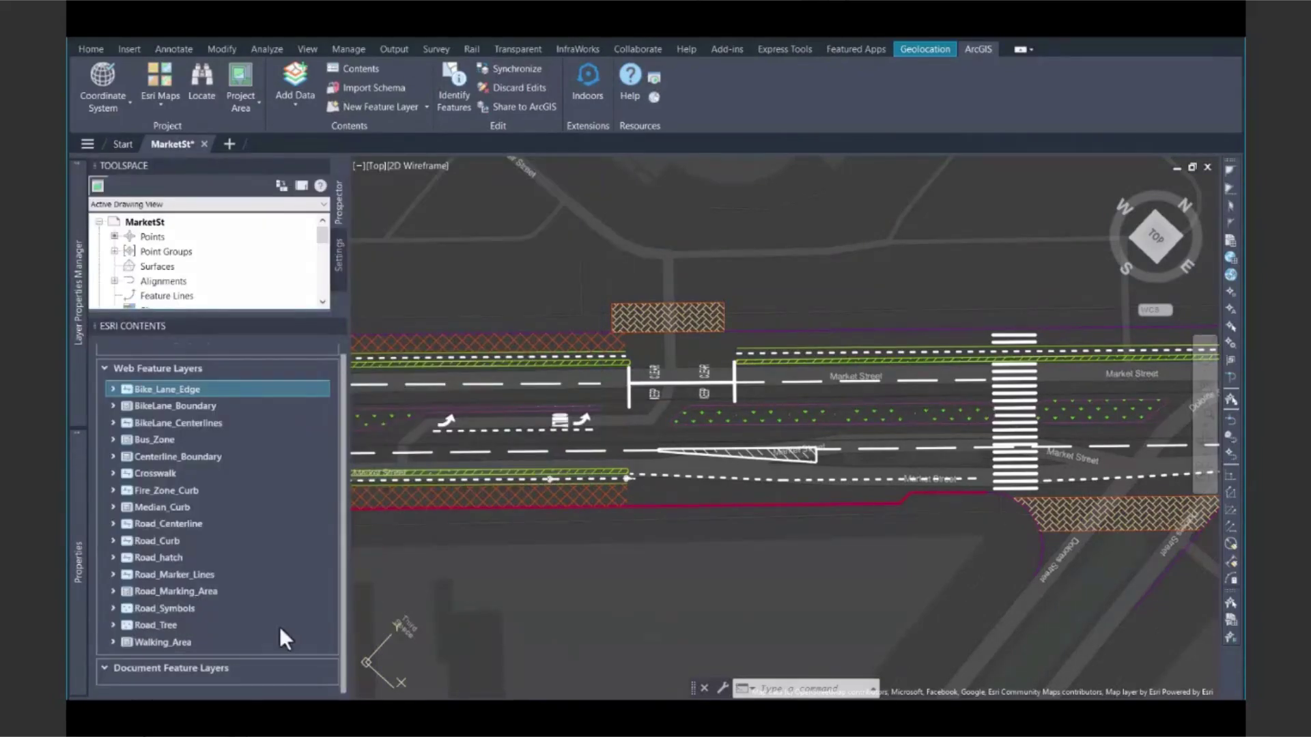
pyautogui.click(229, 627)
# - Open Layer Properties for Road_Tree from its context menu
pyautogui.rightClick(229, 627)
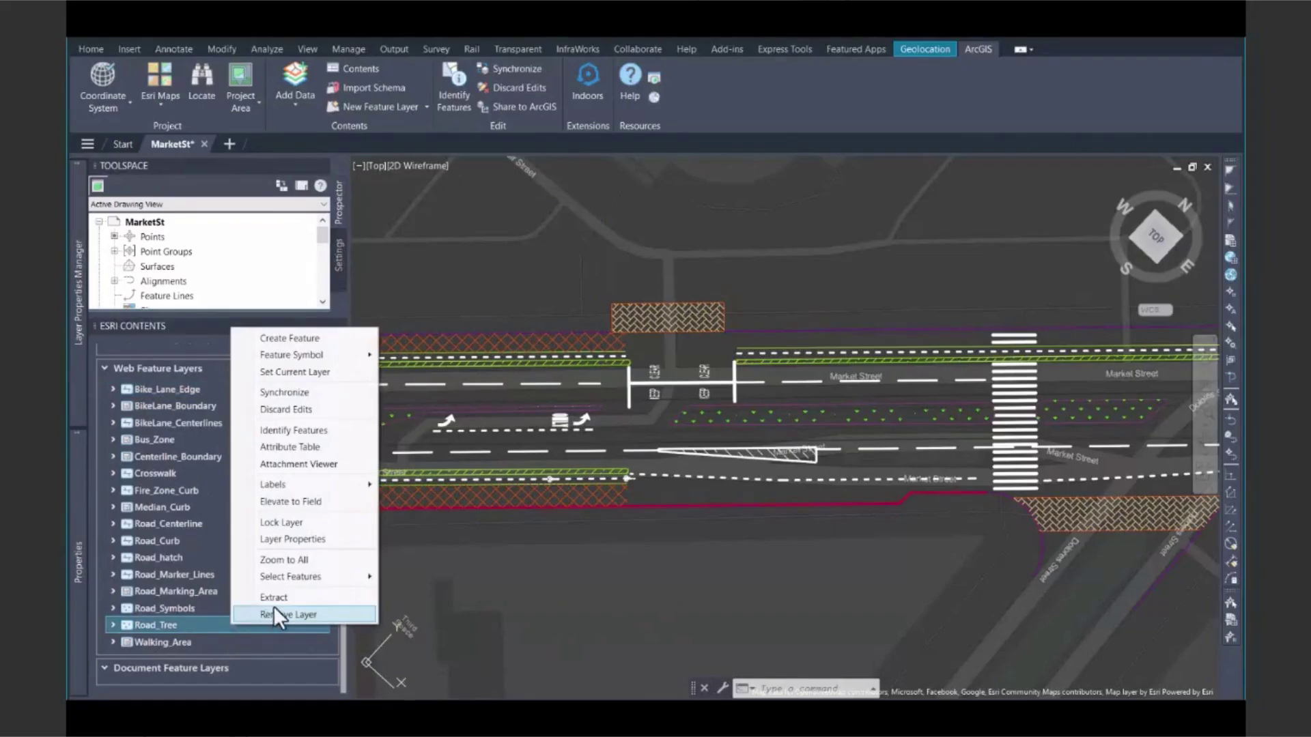
pyautogui.click(326, 543)
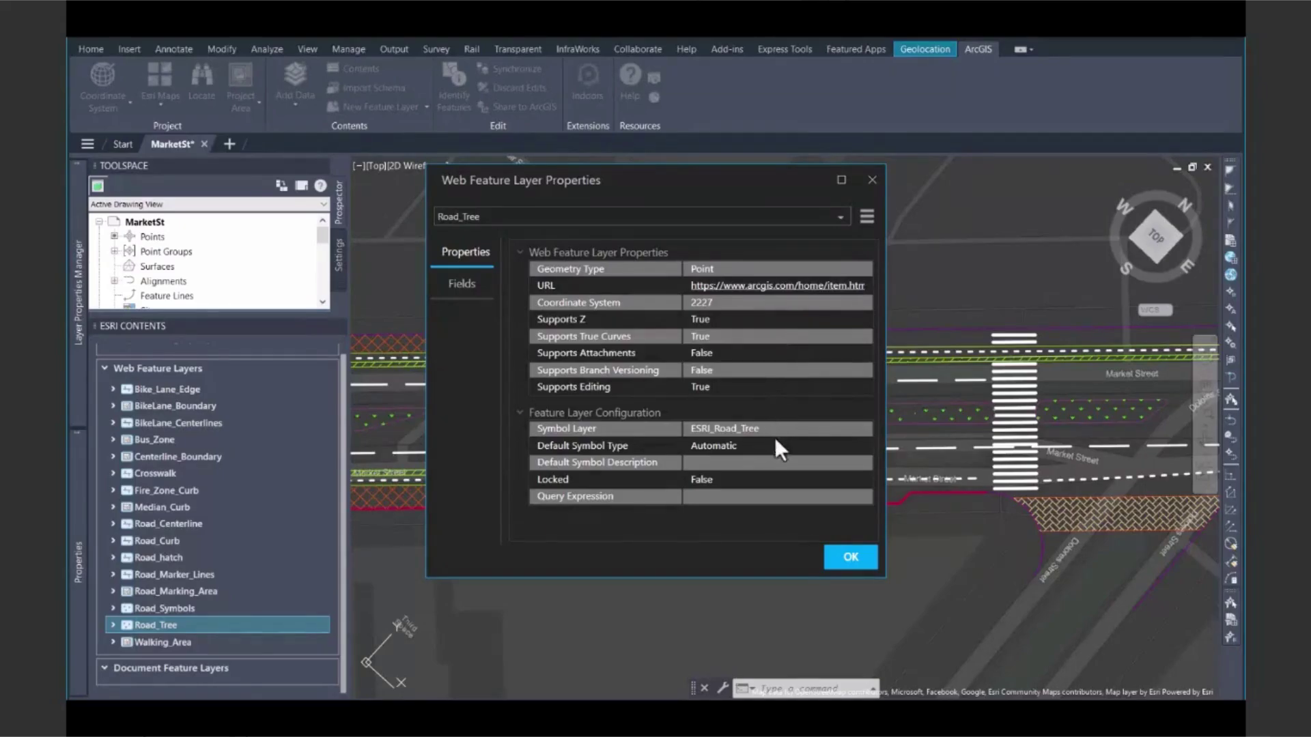
# - Set Road_Tree's symbol layer to Existing_Trees
pyautogui.click(865, 215)
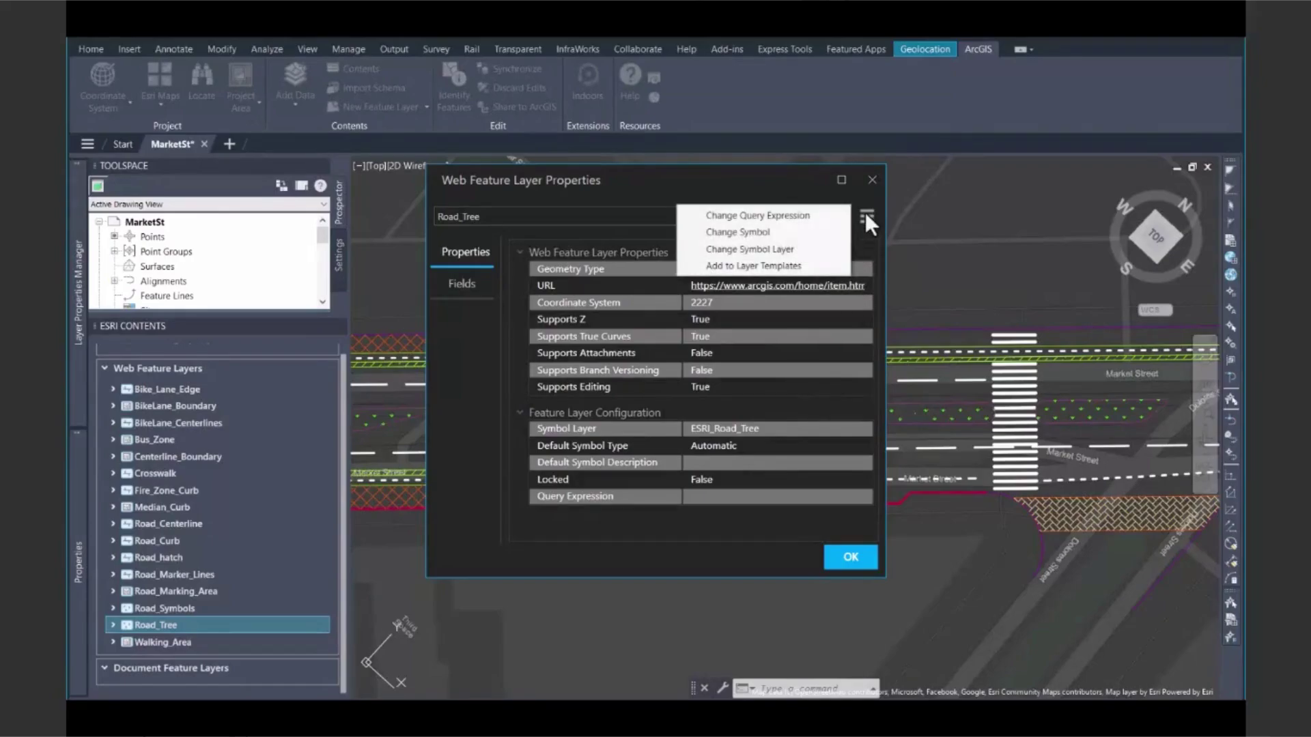
pyautogui.click(824, 248)
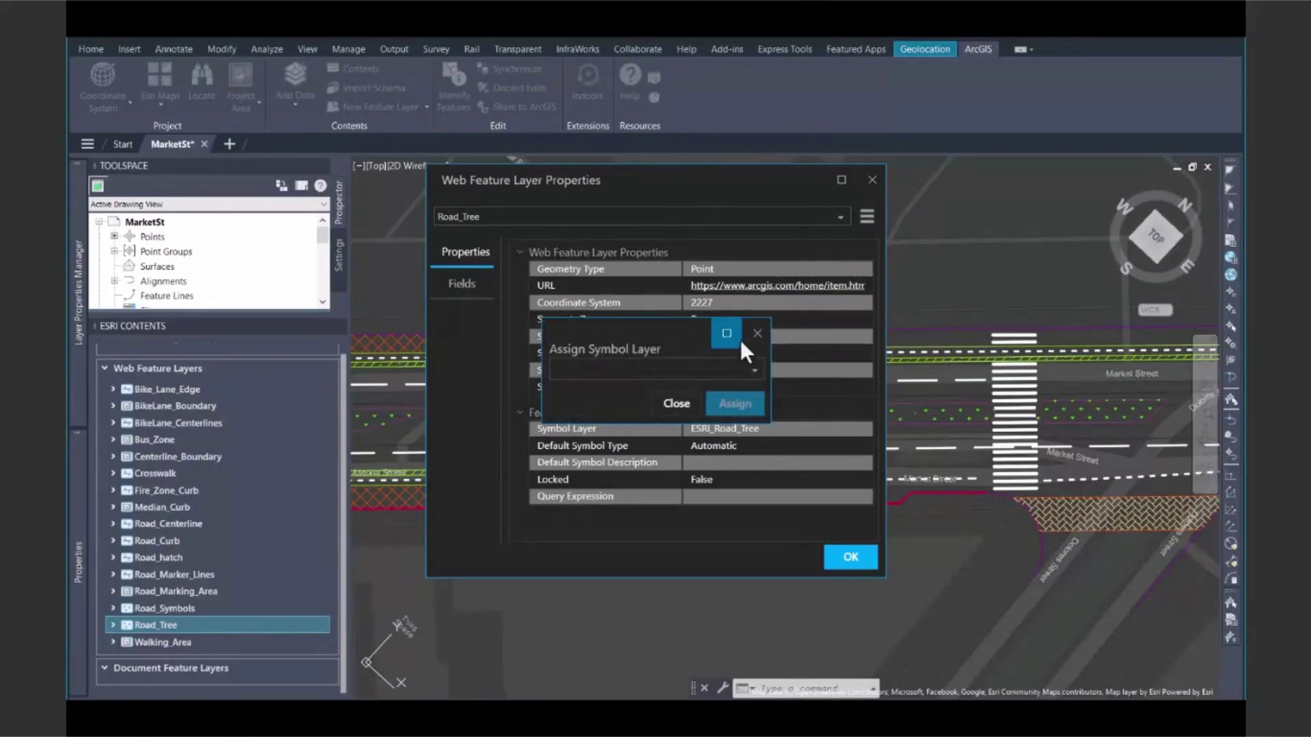
pyautogui.click(754, 370)
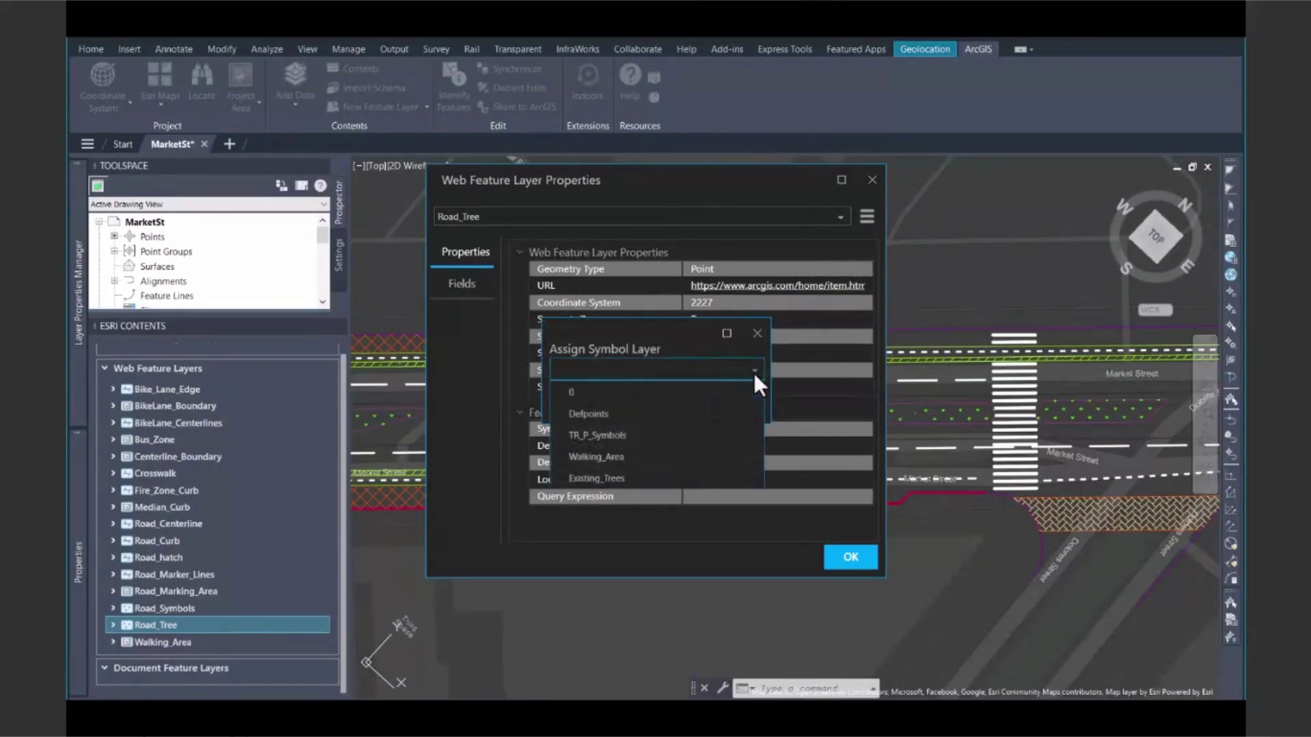
pyautogui.click(666, 477)
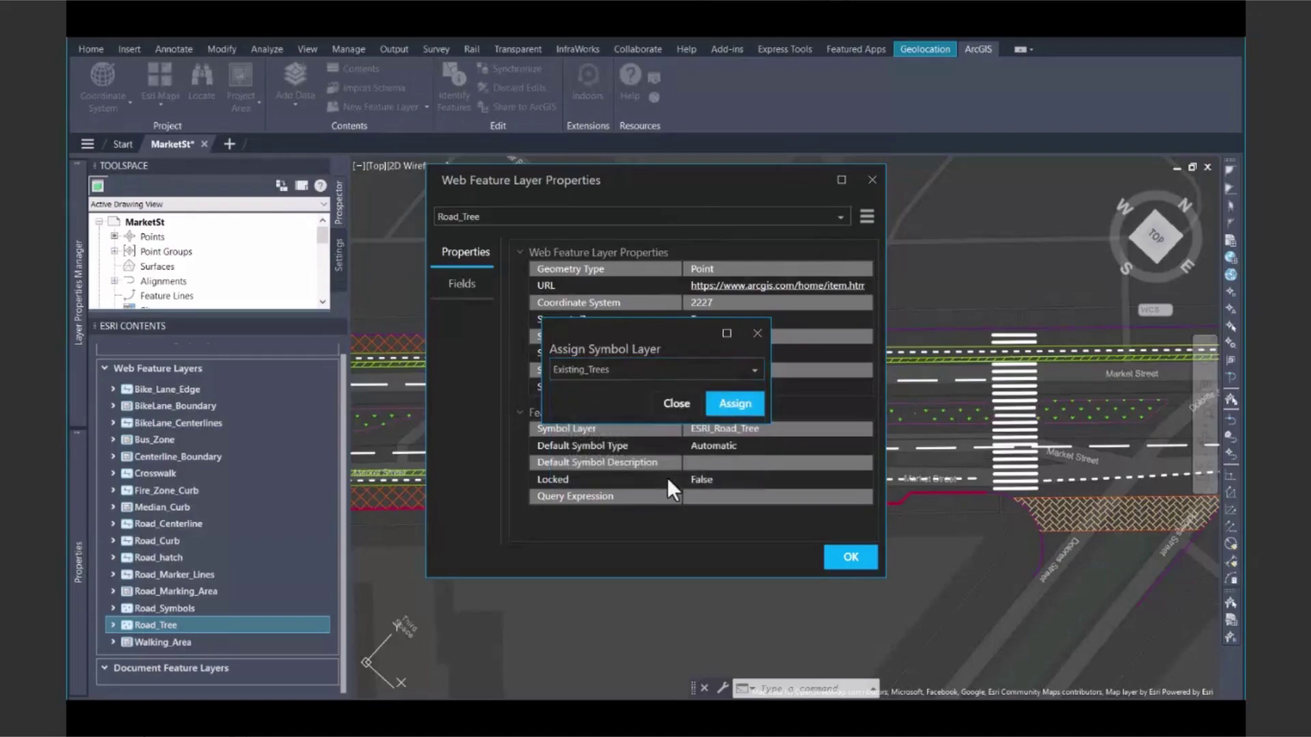
pyautogui.click(725, 423)
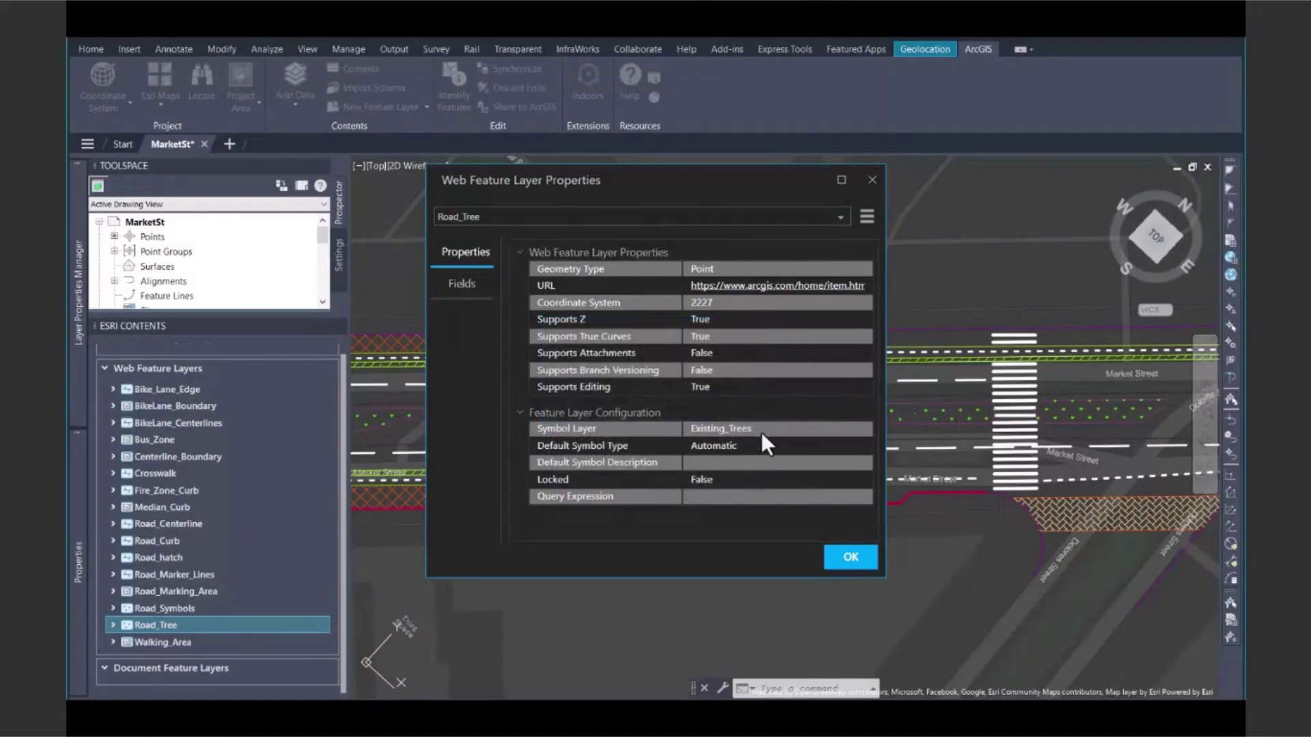
# - Make the default symbol a Block Reference using the Existing_Trees block
pyautogui.click(864, 218)
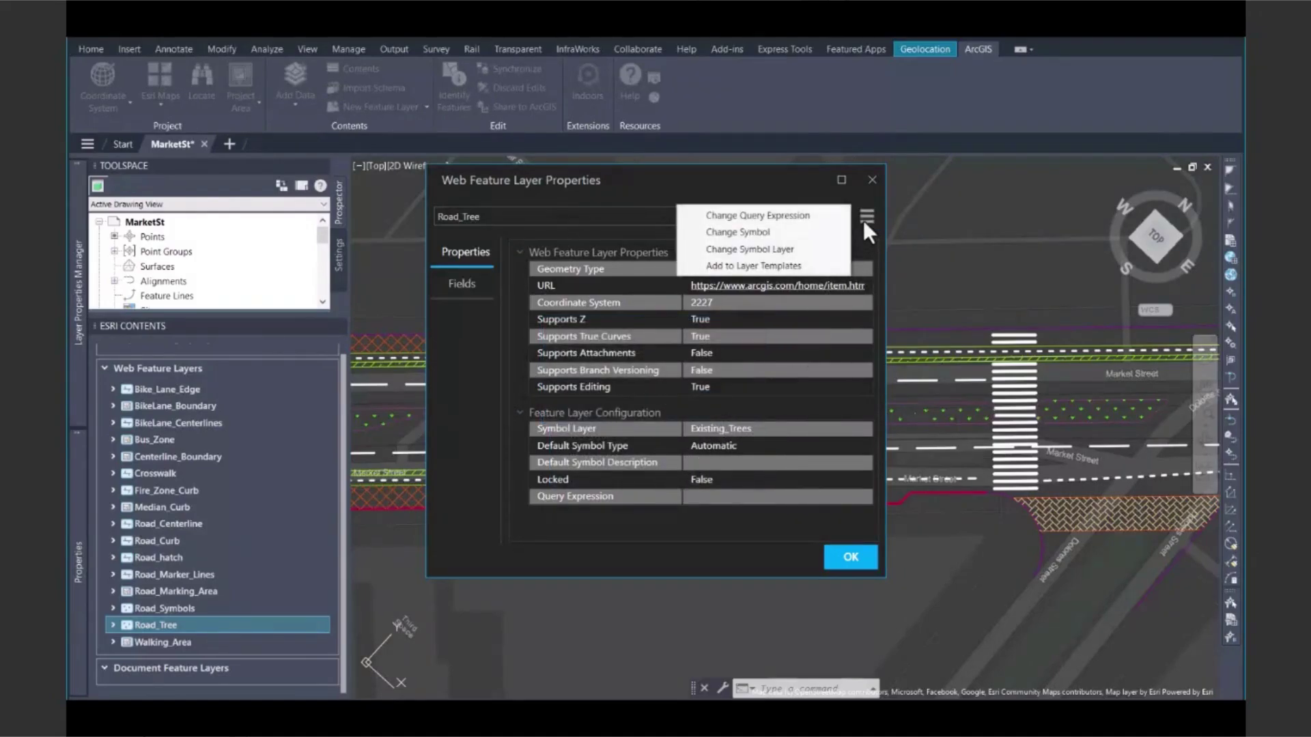
pyautogui.click(817, 231)
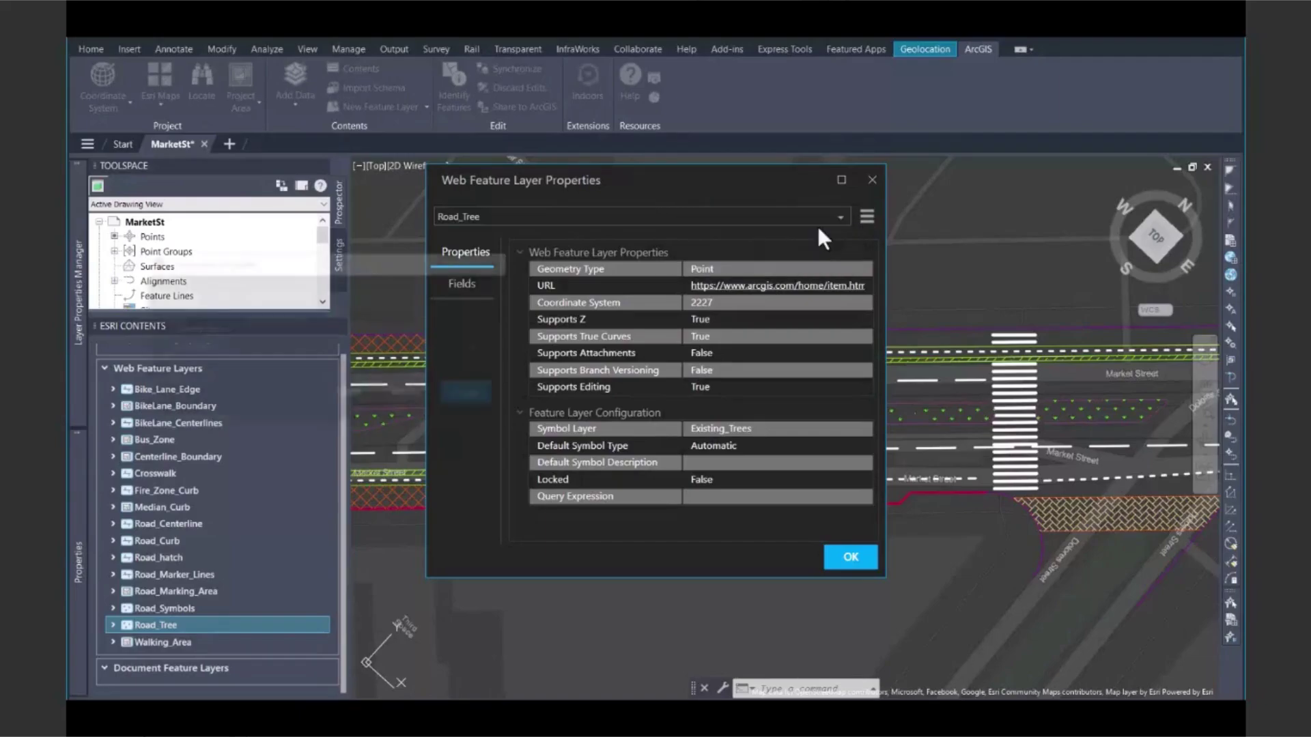
pyautogui.click(474, 351)
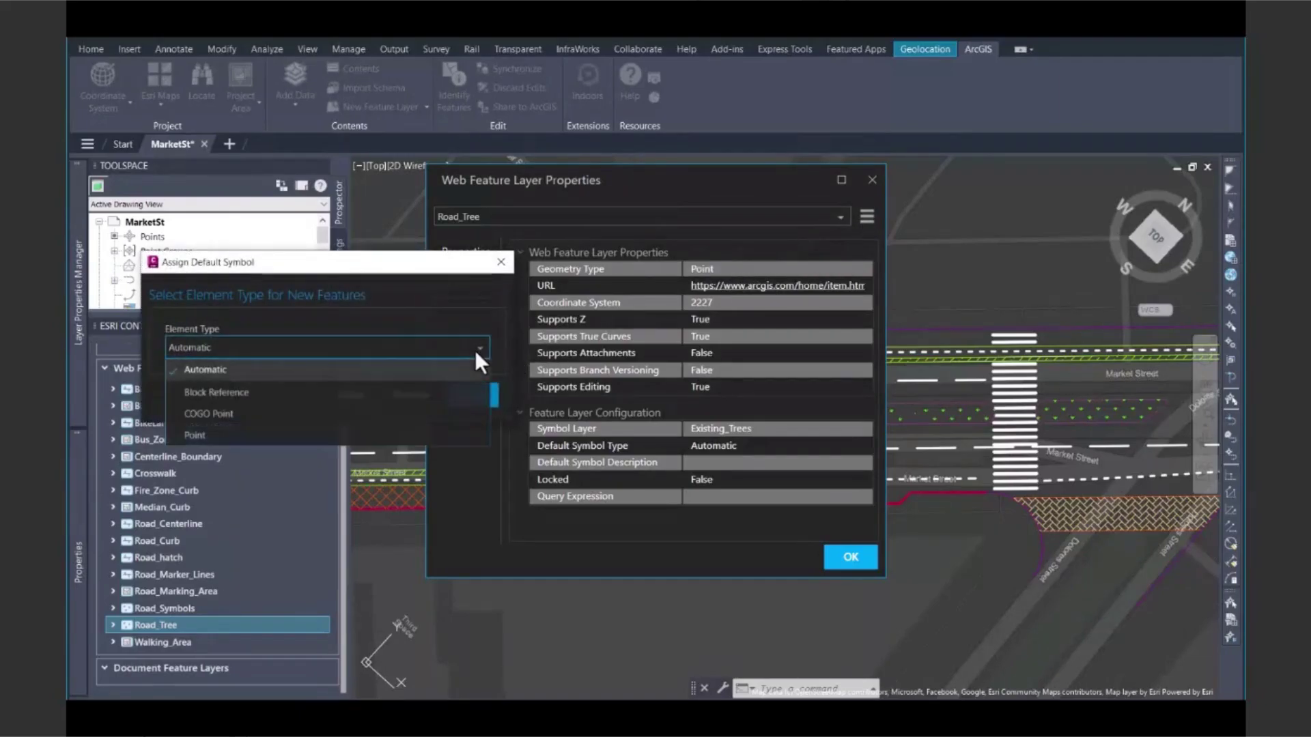
pyautogui.click(445, 390)
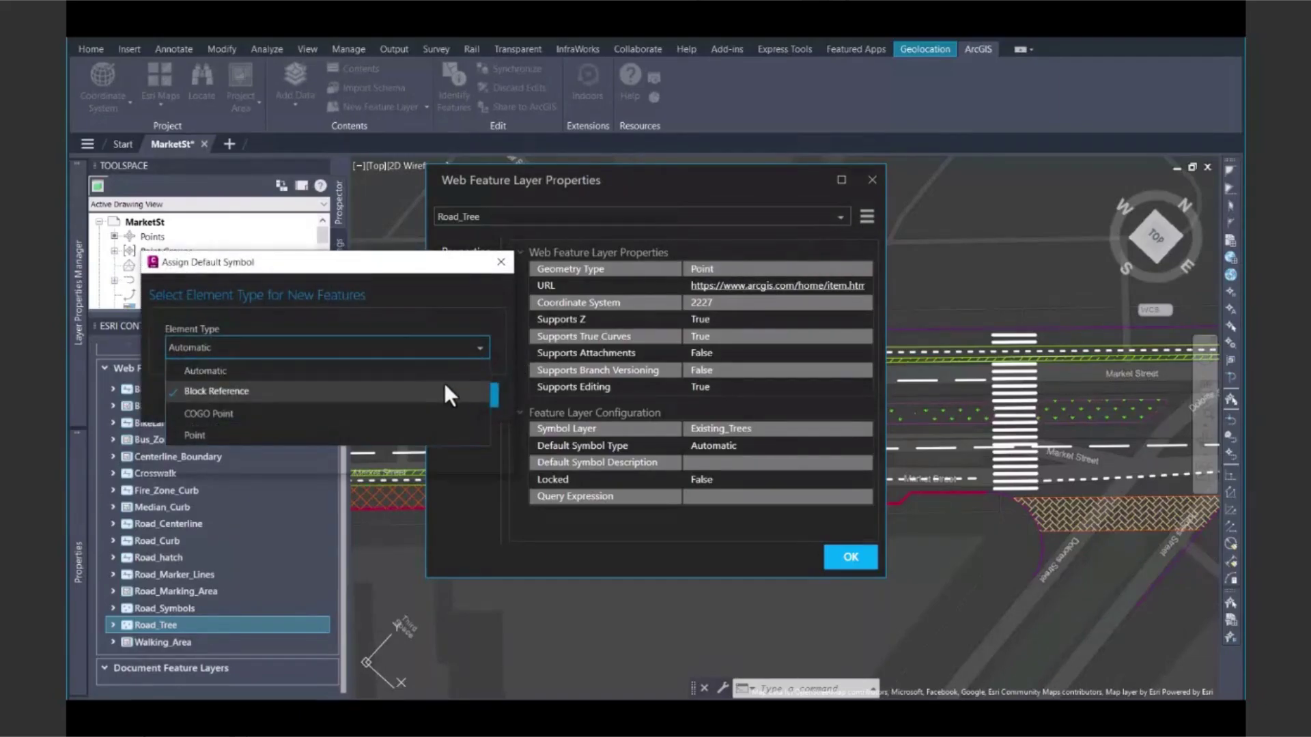
pyautogui.click(422, 399)
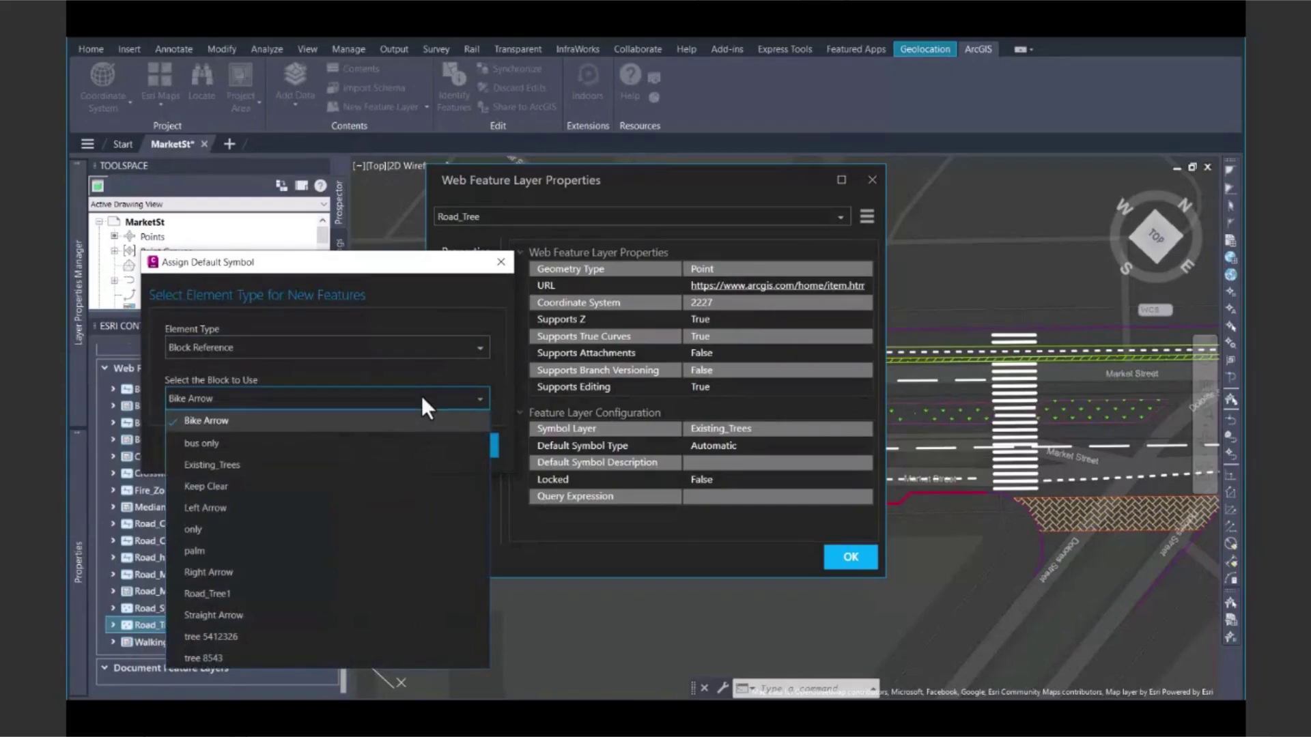
pyautogui.click(408, 466)
pyautogui.click(462, 446)
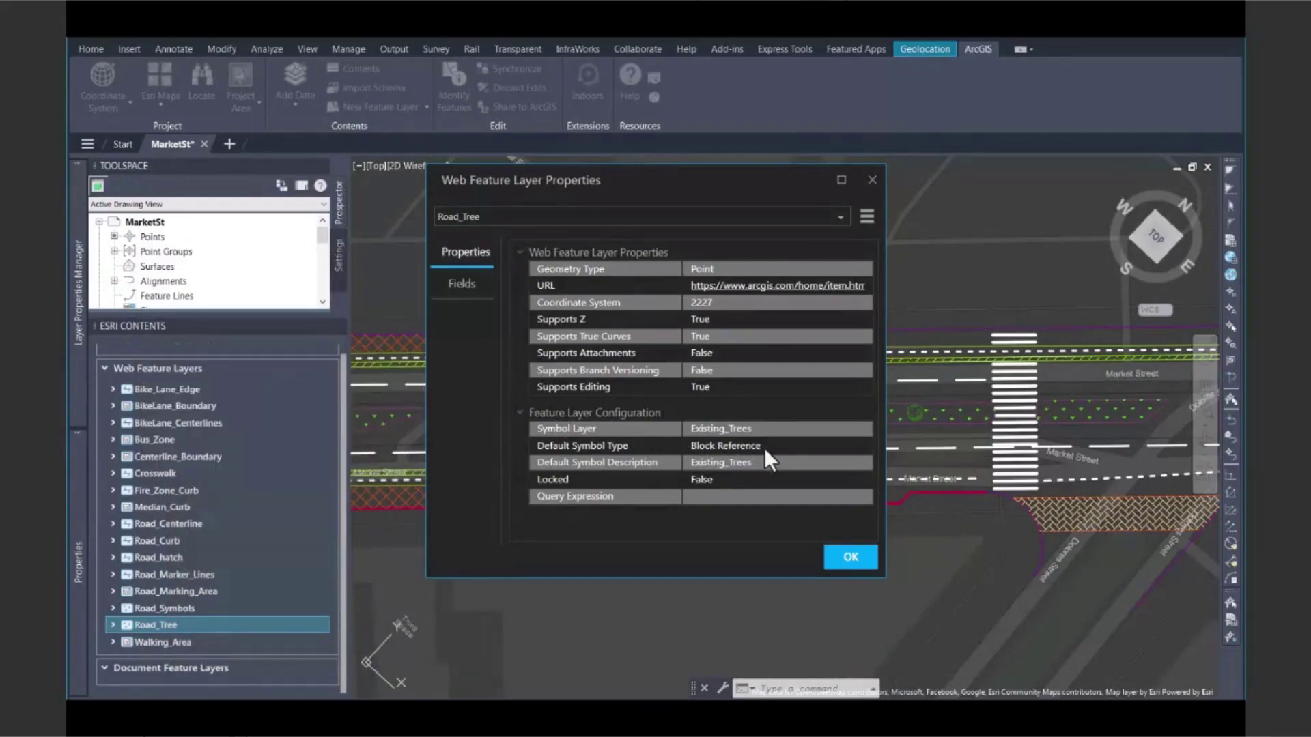
# - Save Road_Tree's configuration to Layer Templates and close the properties dialog
pyautogui.click(868, 222)
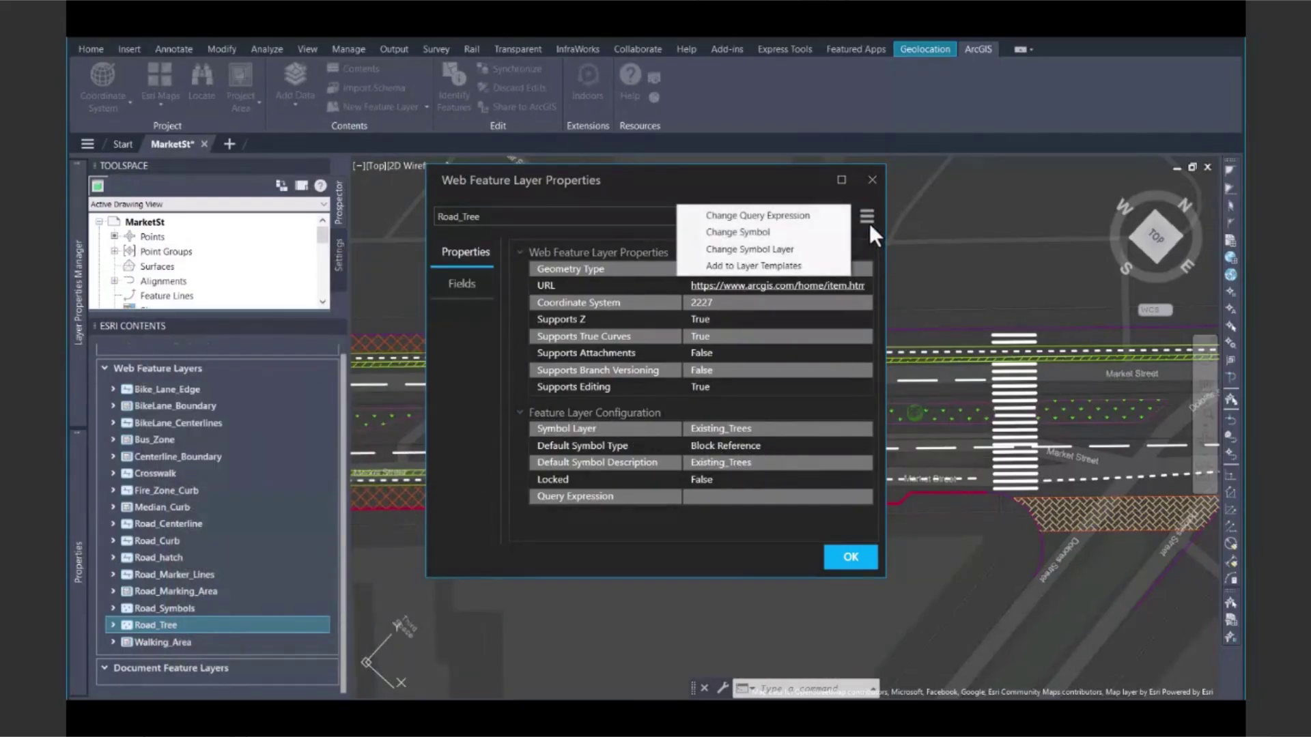
pyautogui.click(818, 270)
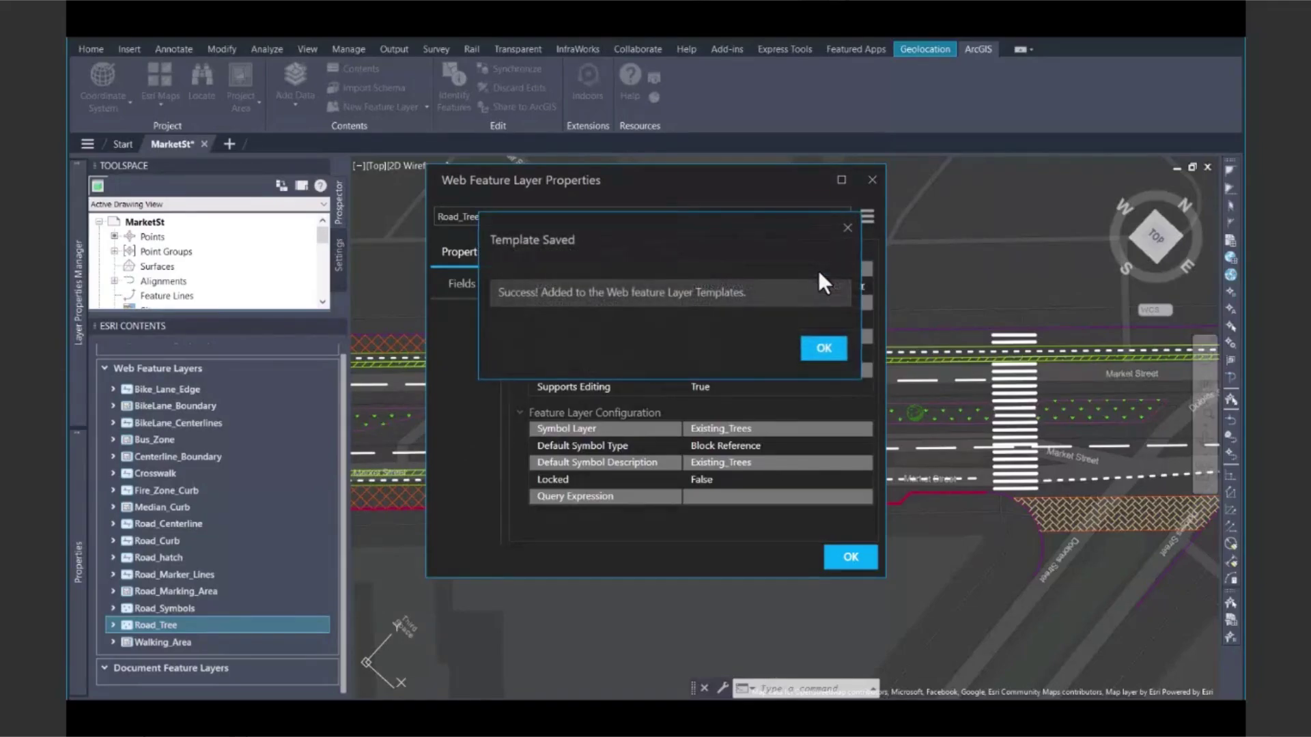
pyautogui.click(835, 352)
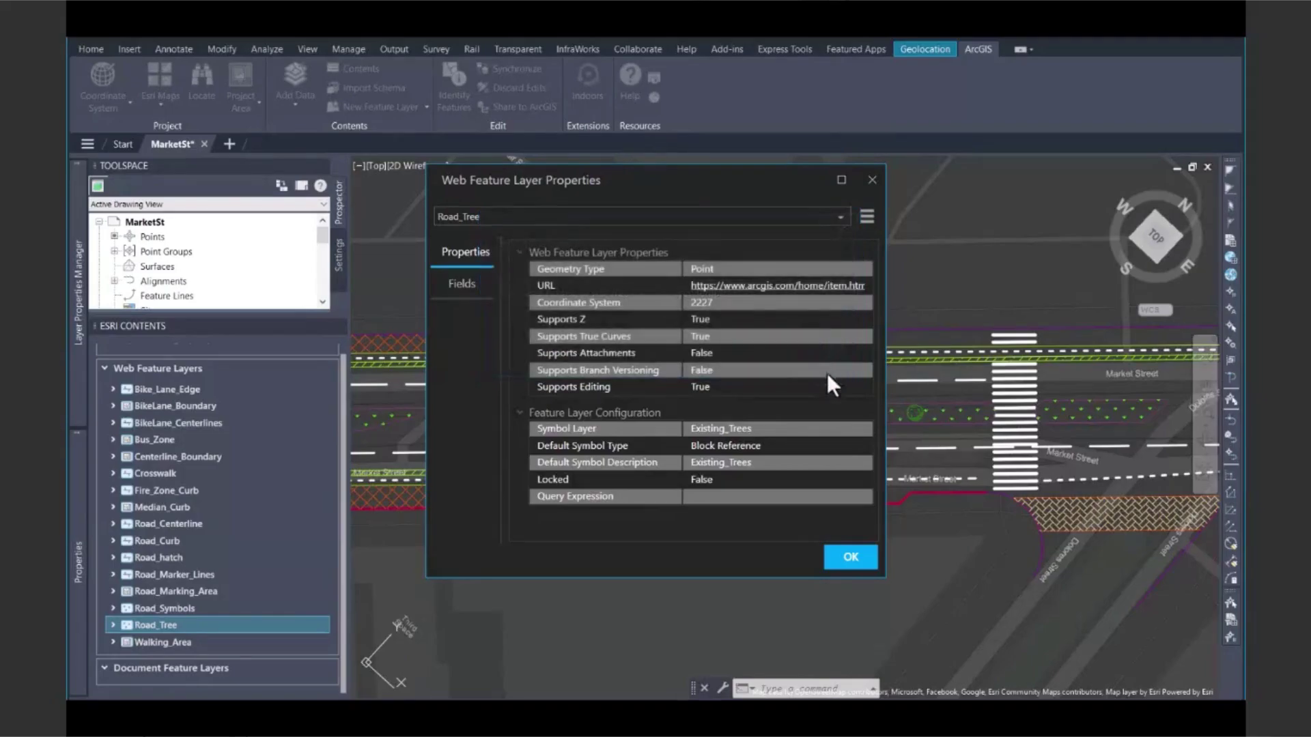
pyautogui.click(850, 556)
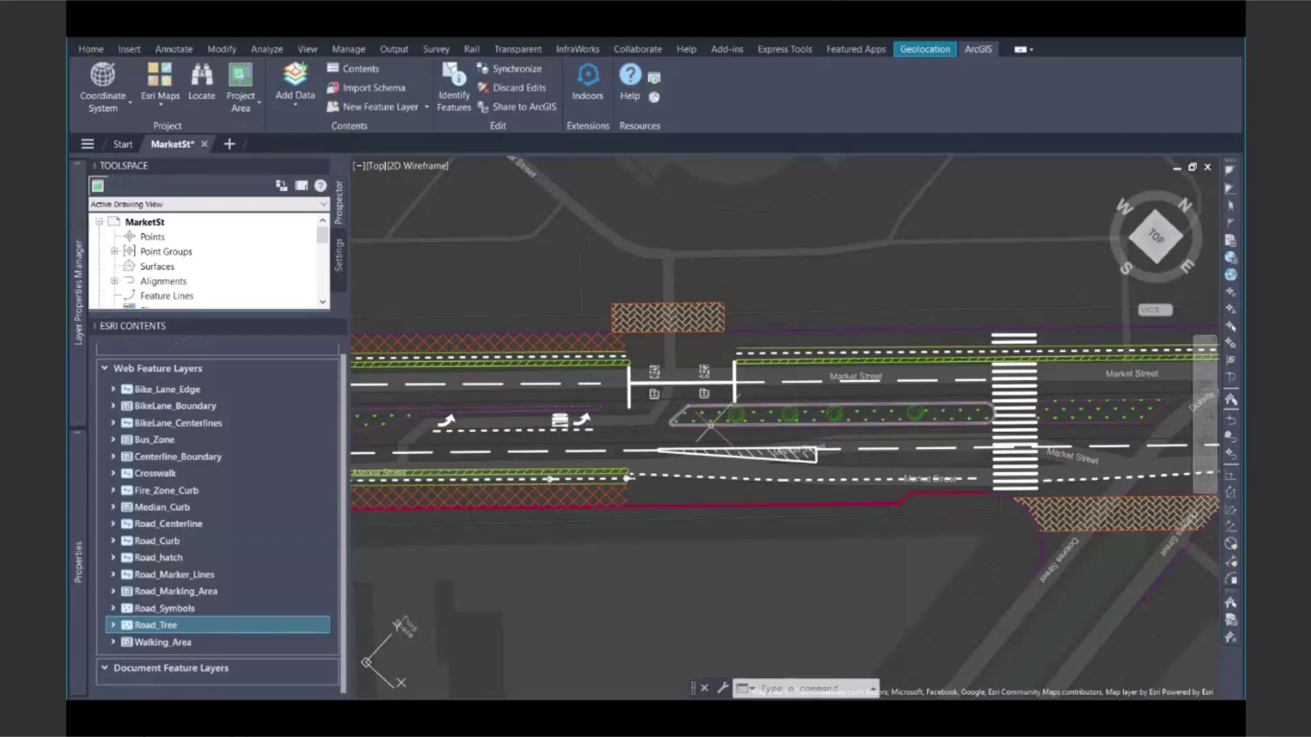
pyautogui.scroll(-1, 708, 431)
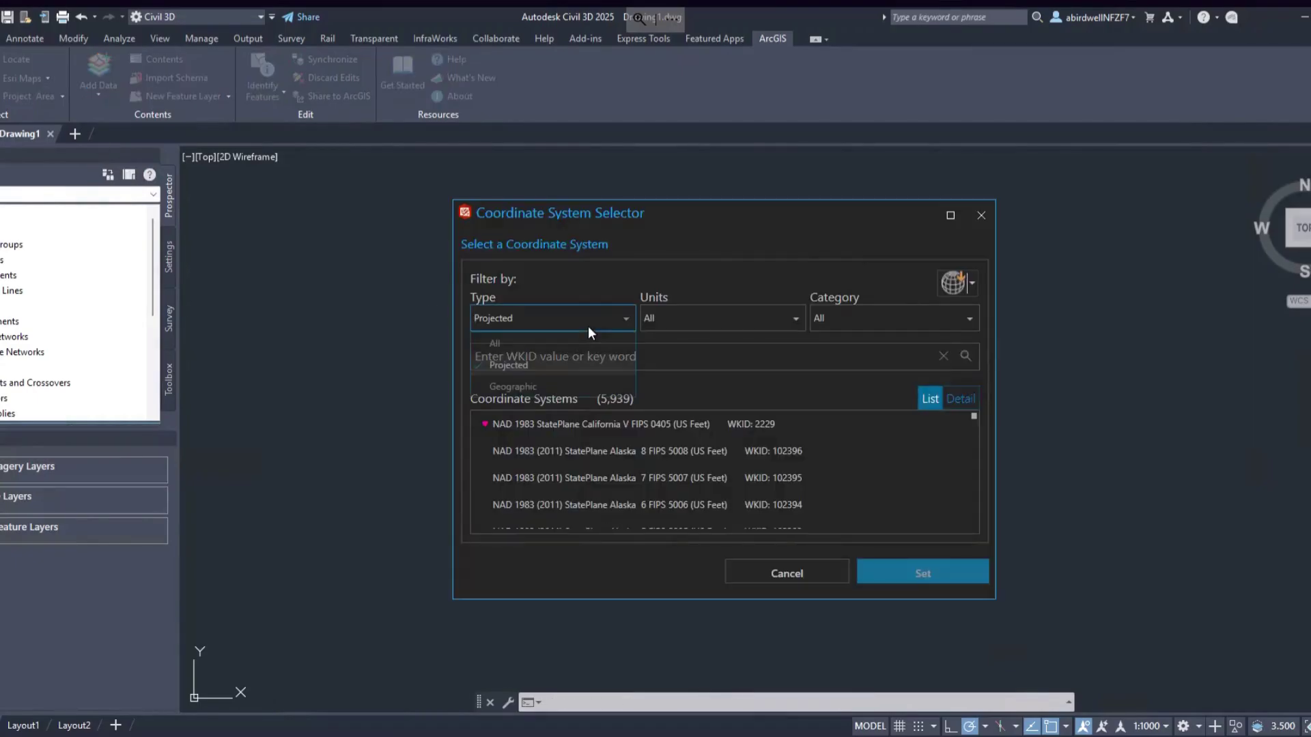
# - Assign NAD 1983 StatePlane California V FIPS 0405 (WKID 2229) as the drawing's coordinate system
pyautogui.click(743, 329)
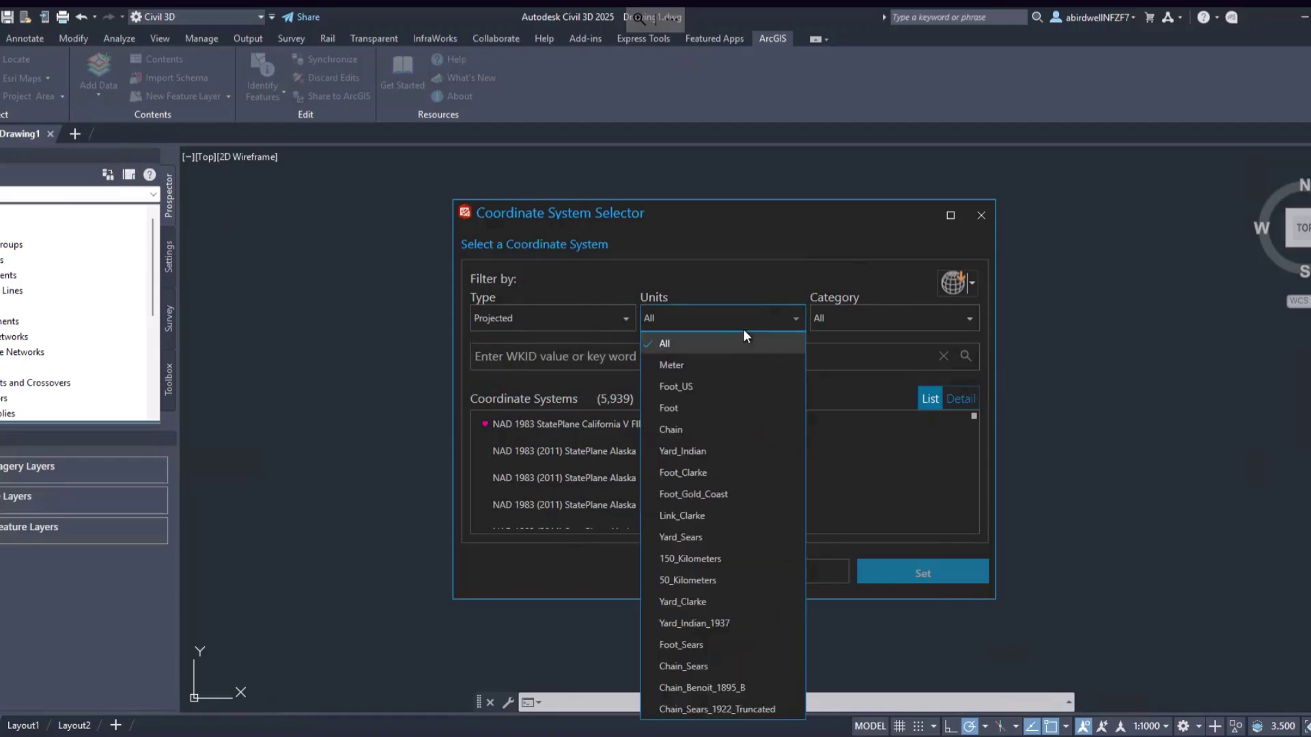
pyautogui.click(887, 326)
pyautogui.click(912, 325)
pyautogui.click(912, 325)
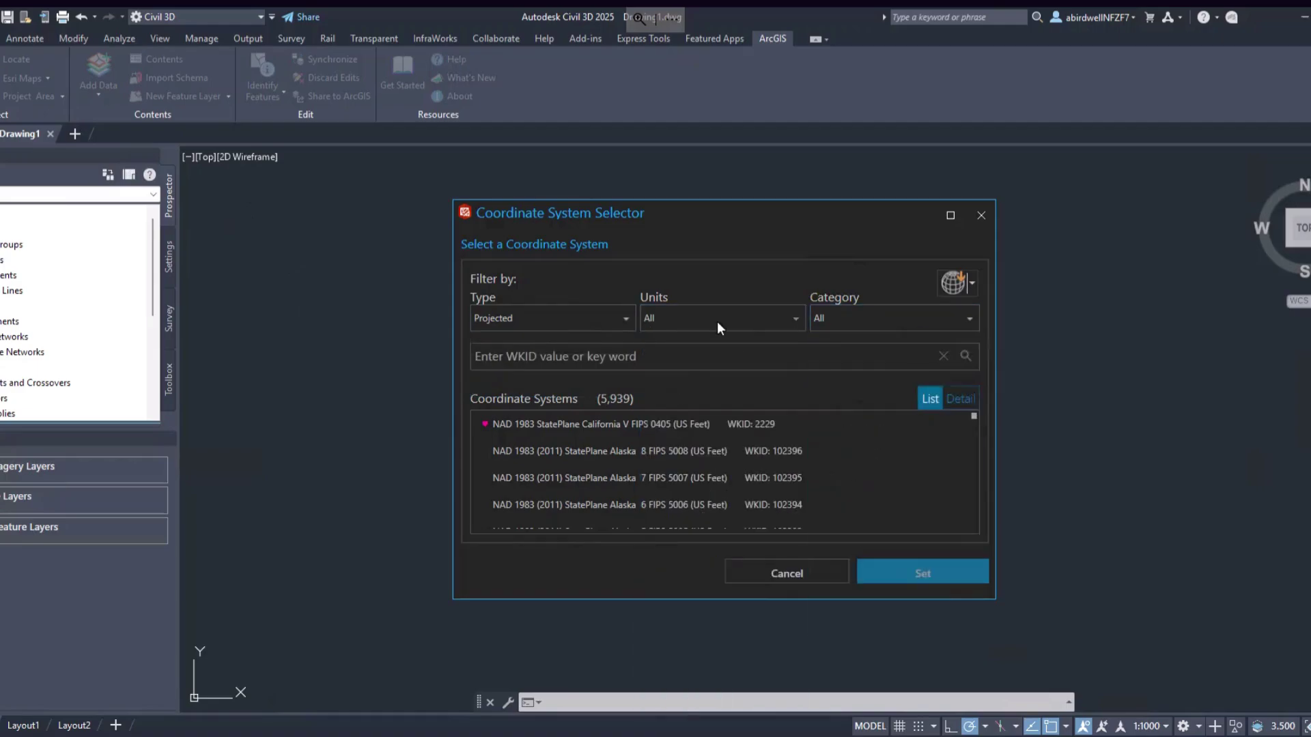
pyautogui.click(673, 353)
pyautogui.click(814, 423)
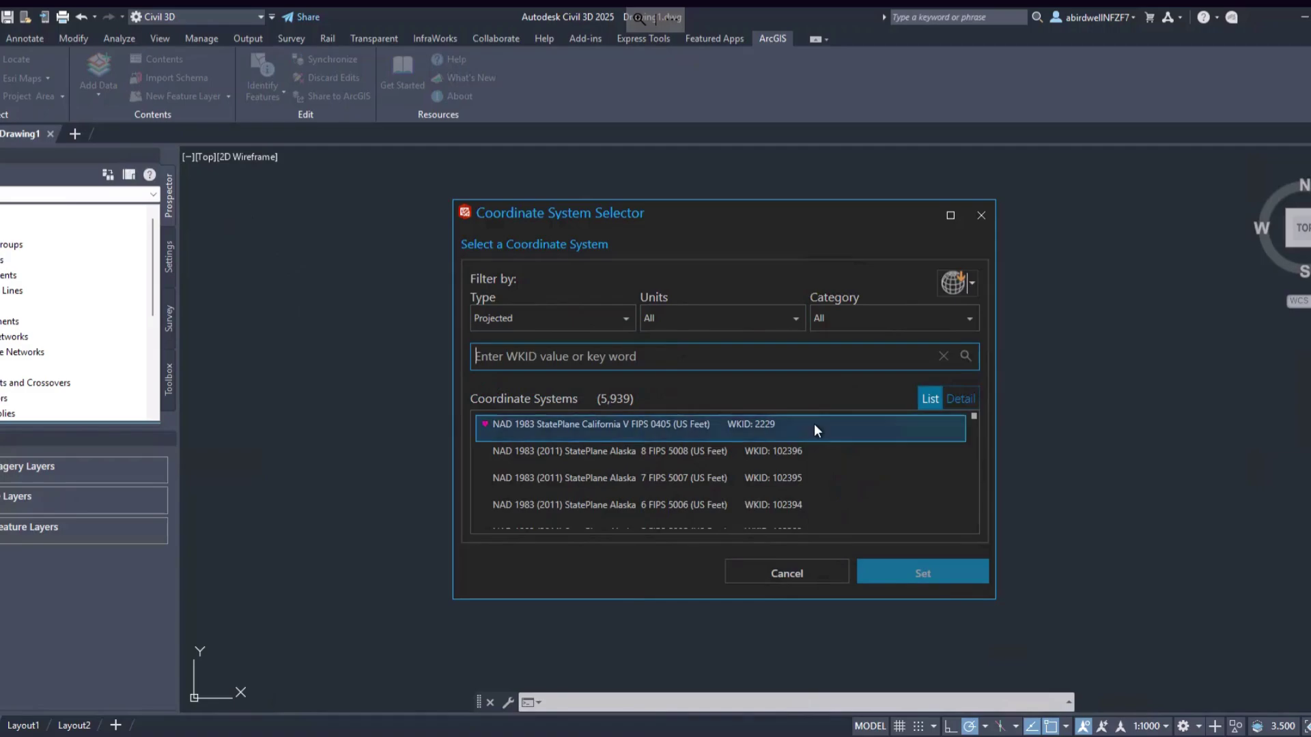
pyautogui.click(893, 572)
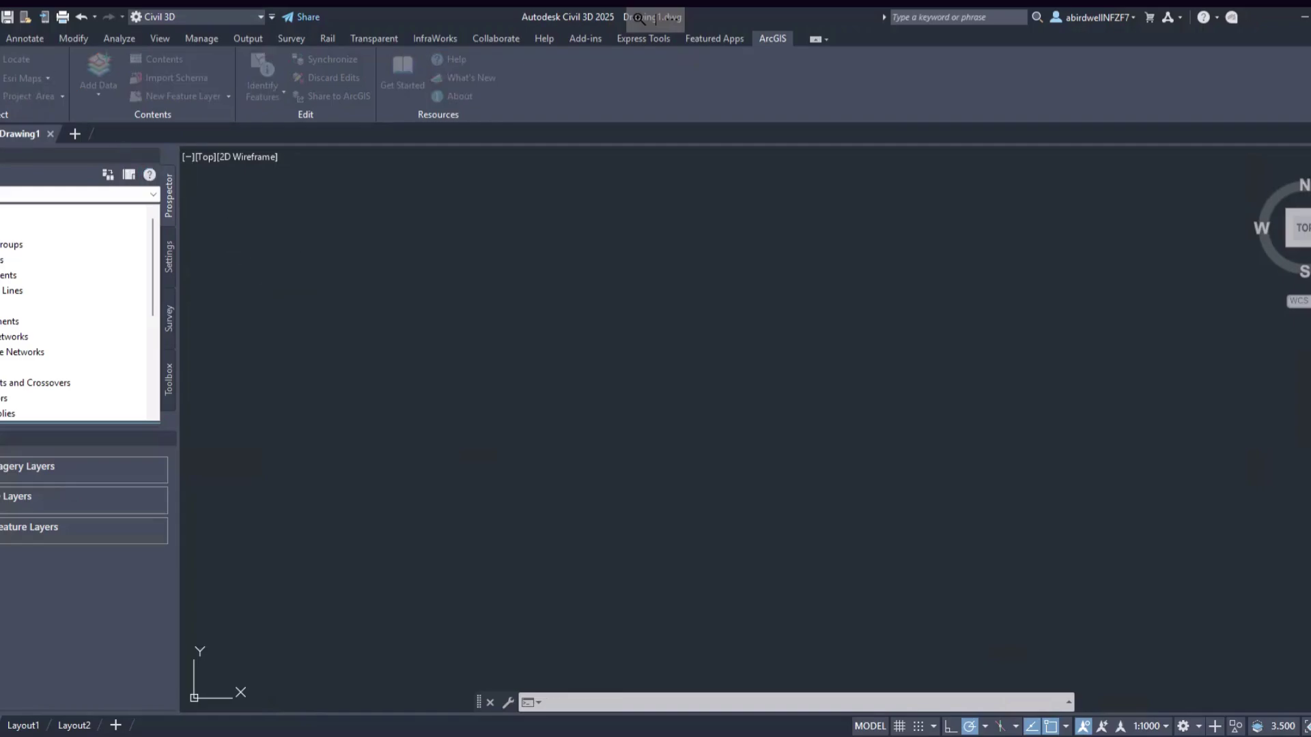
# - Review the type, unit and category filters, then apply the California V StatePlane system (WKID 2229) again
pyautogui.click(588, 325)
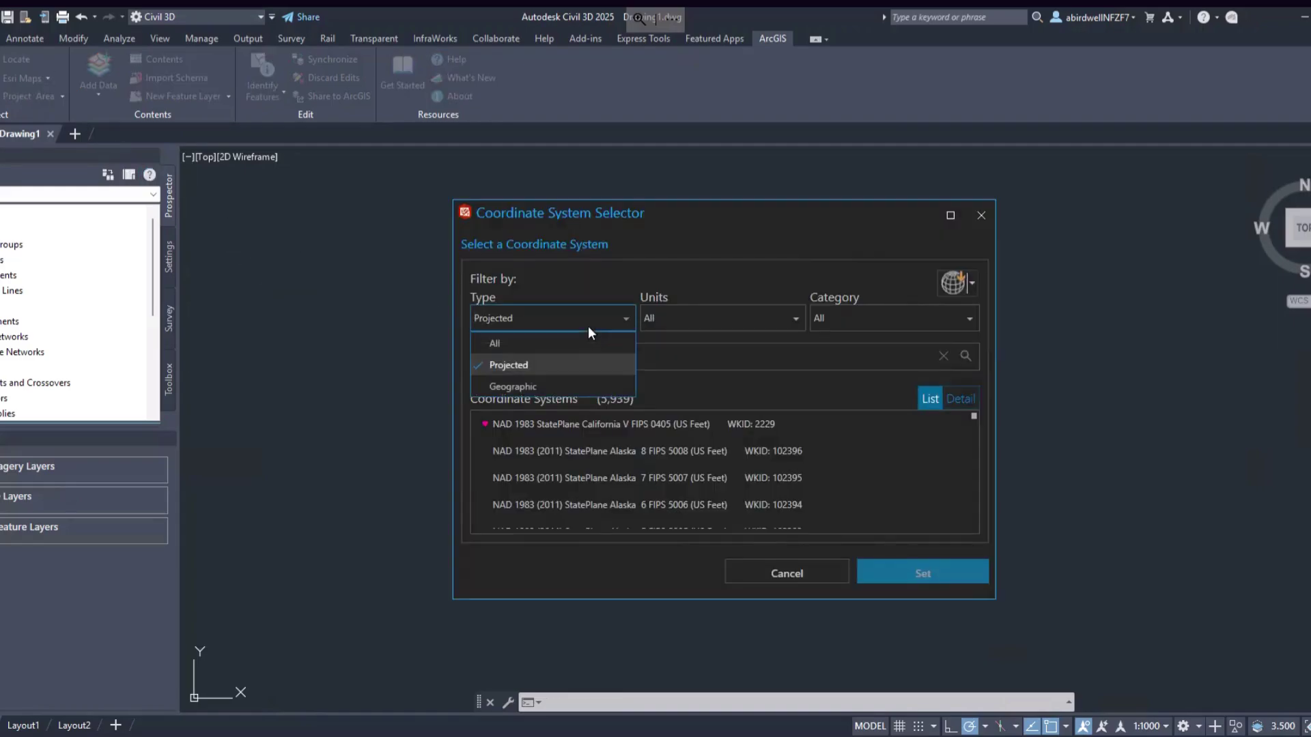
pyautogui.click(589, 325)
pyautogui.click(742, 329)
pyautogui.click(744, 328)
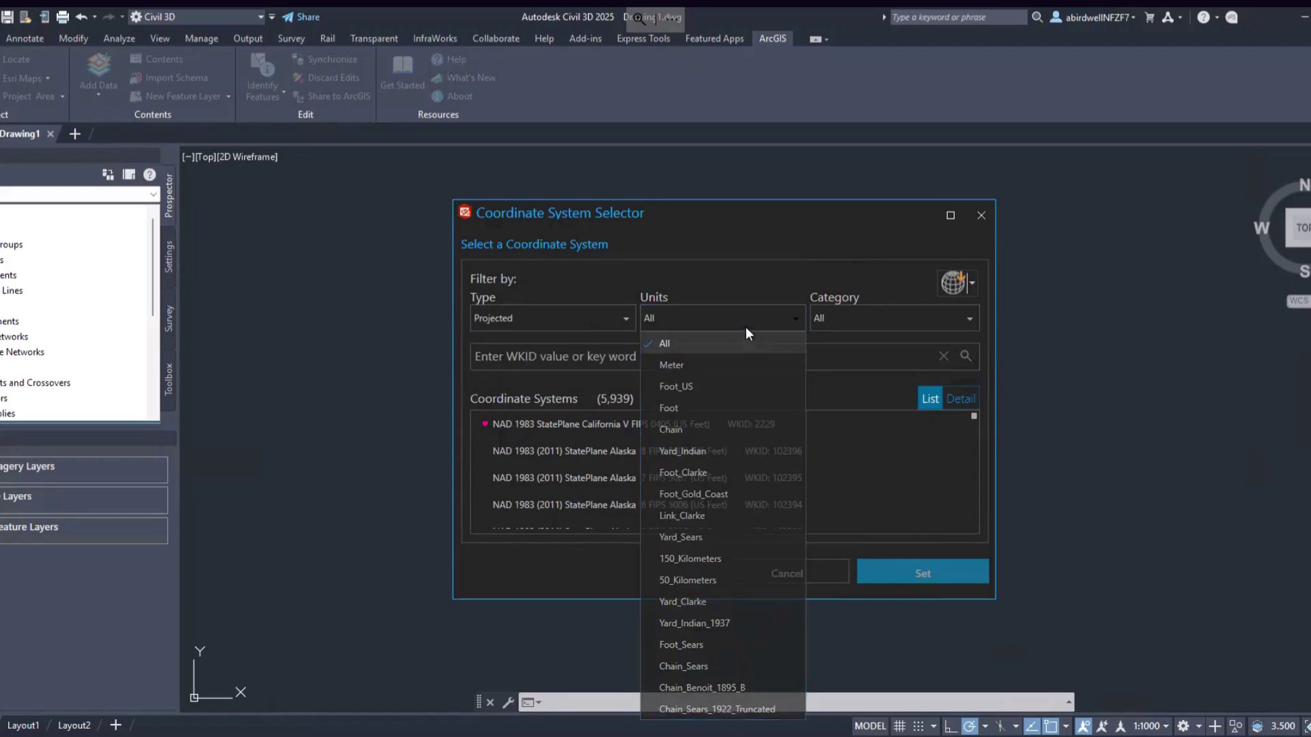
pyautogui.click(912, 325)
pyautogui.click(912, 324)
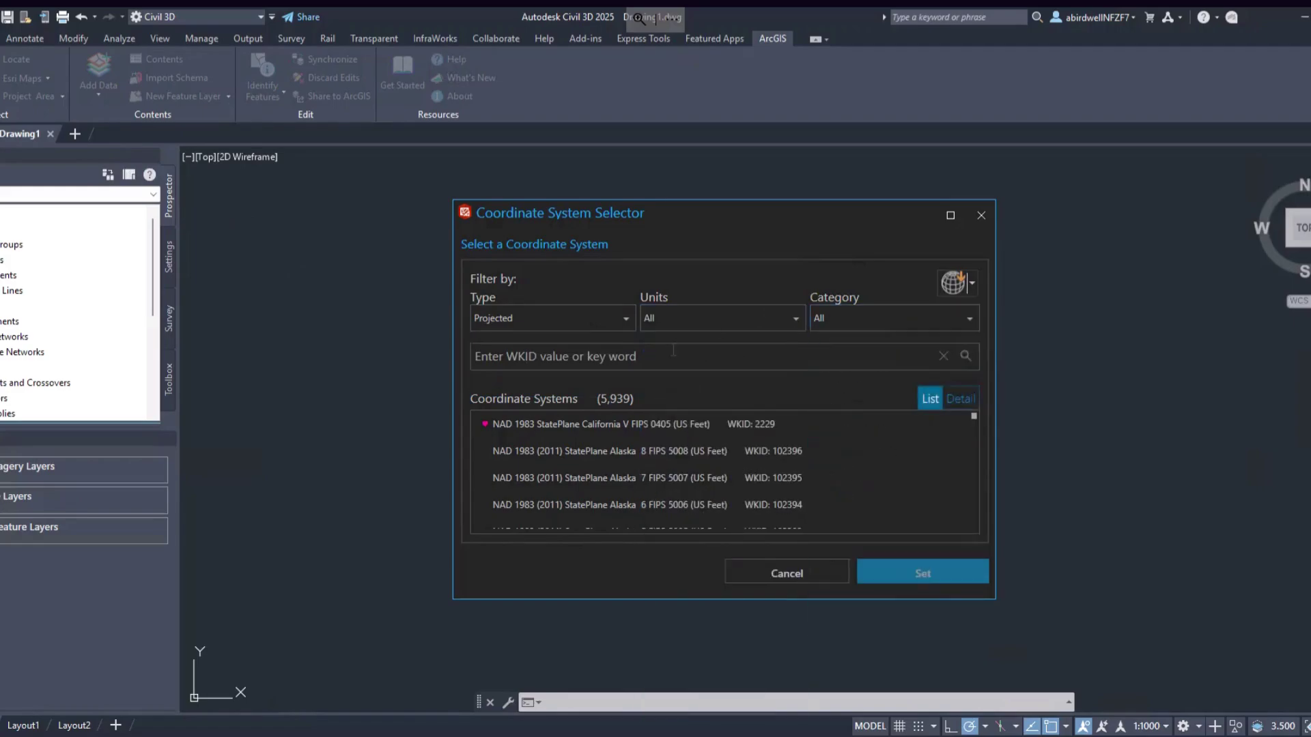
pyautogui.click(673, 354)
pyautogui.click(813, 424)
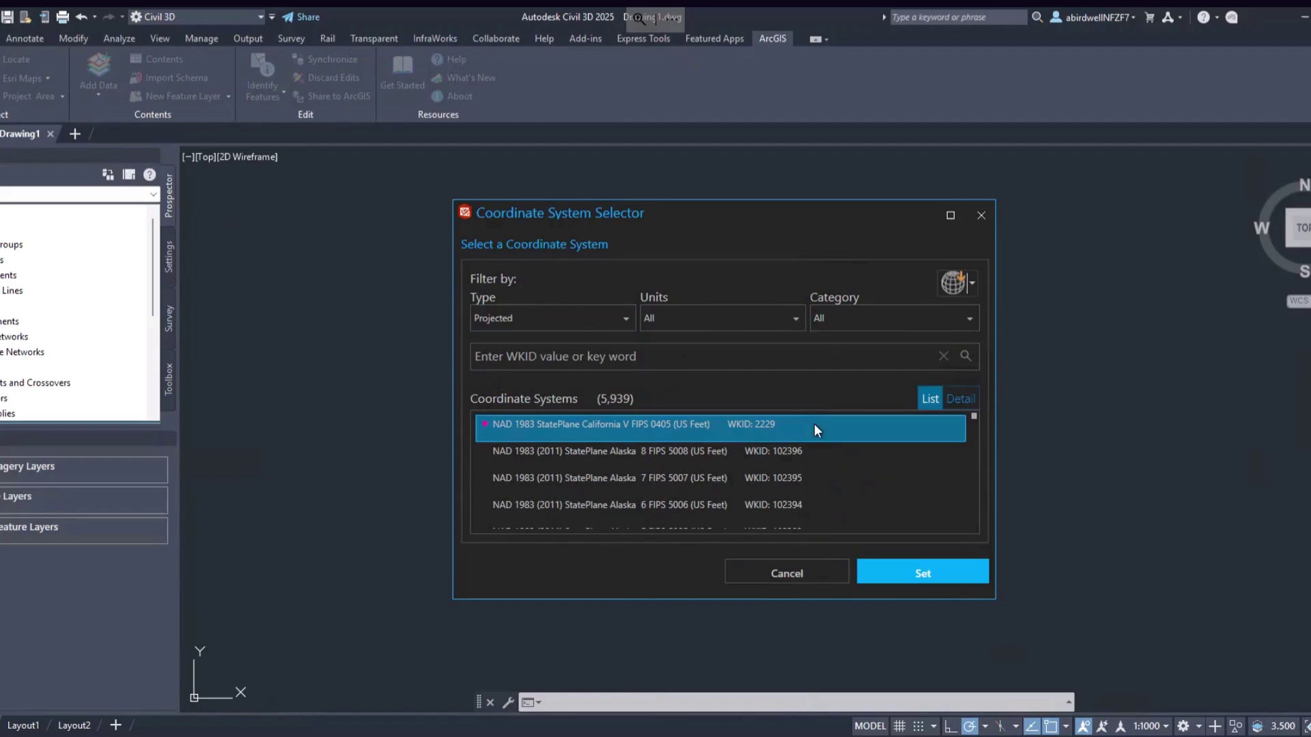
pyautogui.click(895, 571)
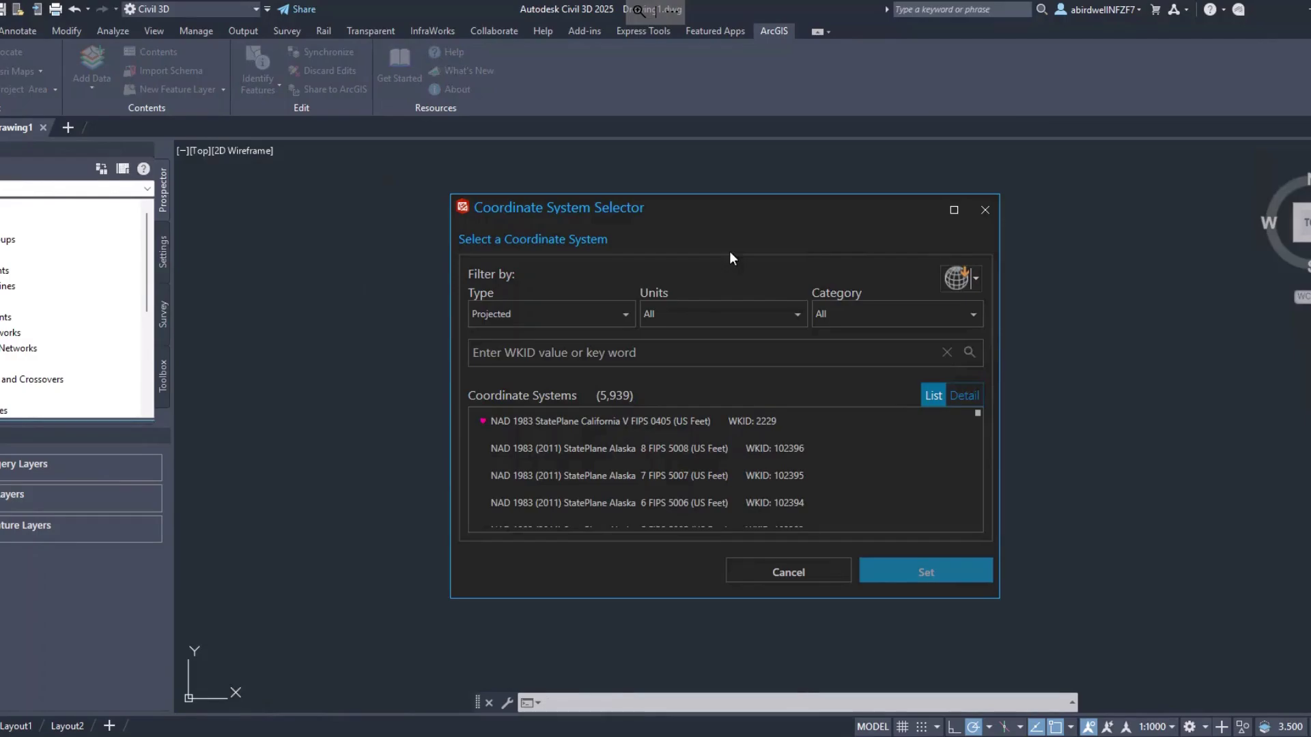
# - Import StatePlane_California_V.prj twice as the drawing's coordinate system, resolving to CA83-VF
pyautogui.click(975, 280)
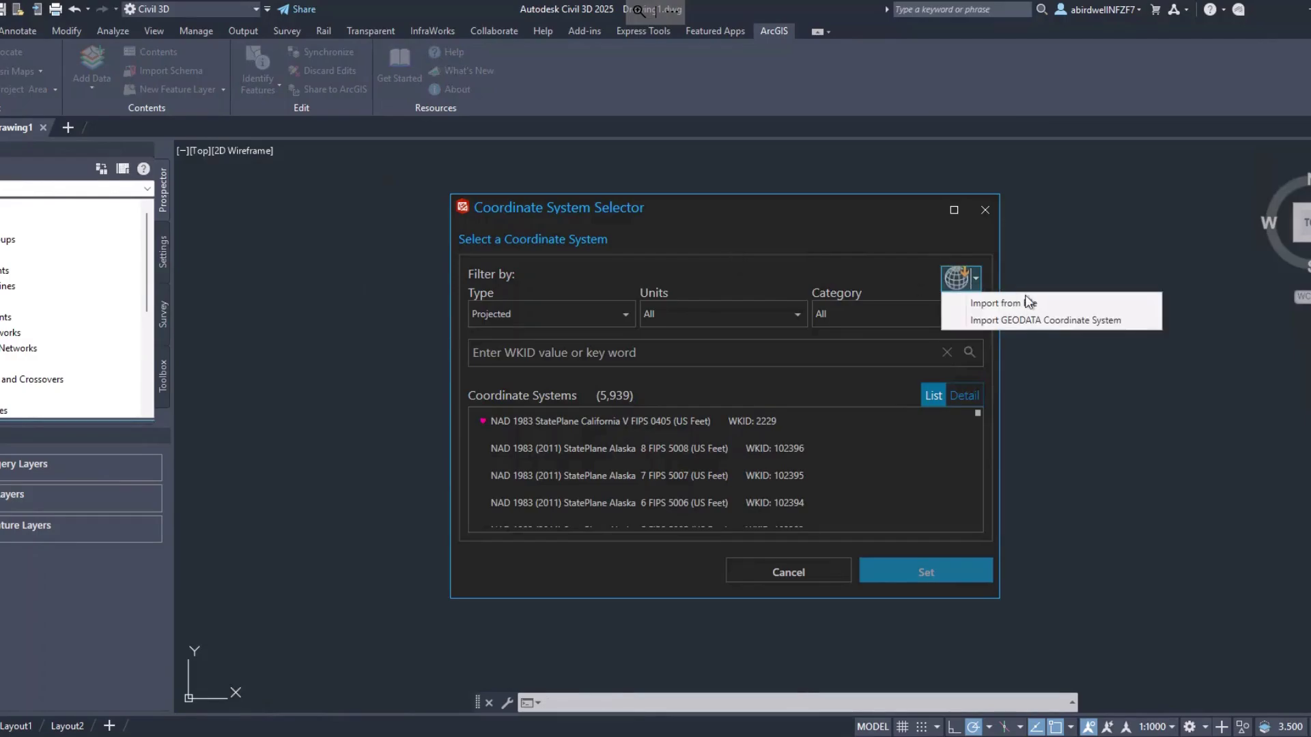
pyautogui.click(1053, 305)
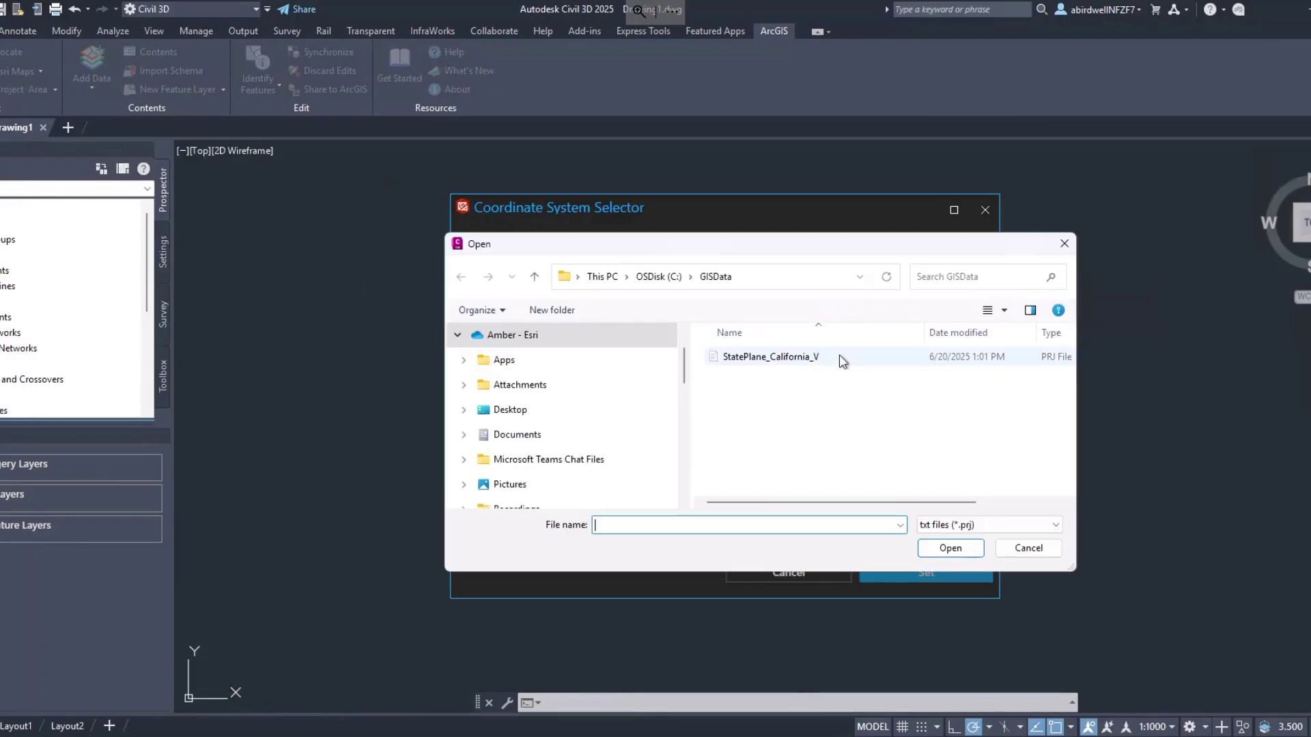
pyautogui.click(838, 367)
pyautogui.click(950, 549)
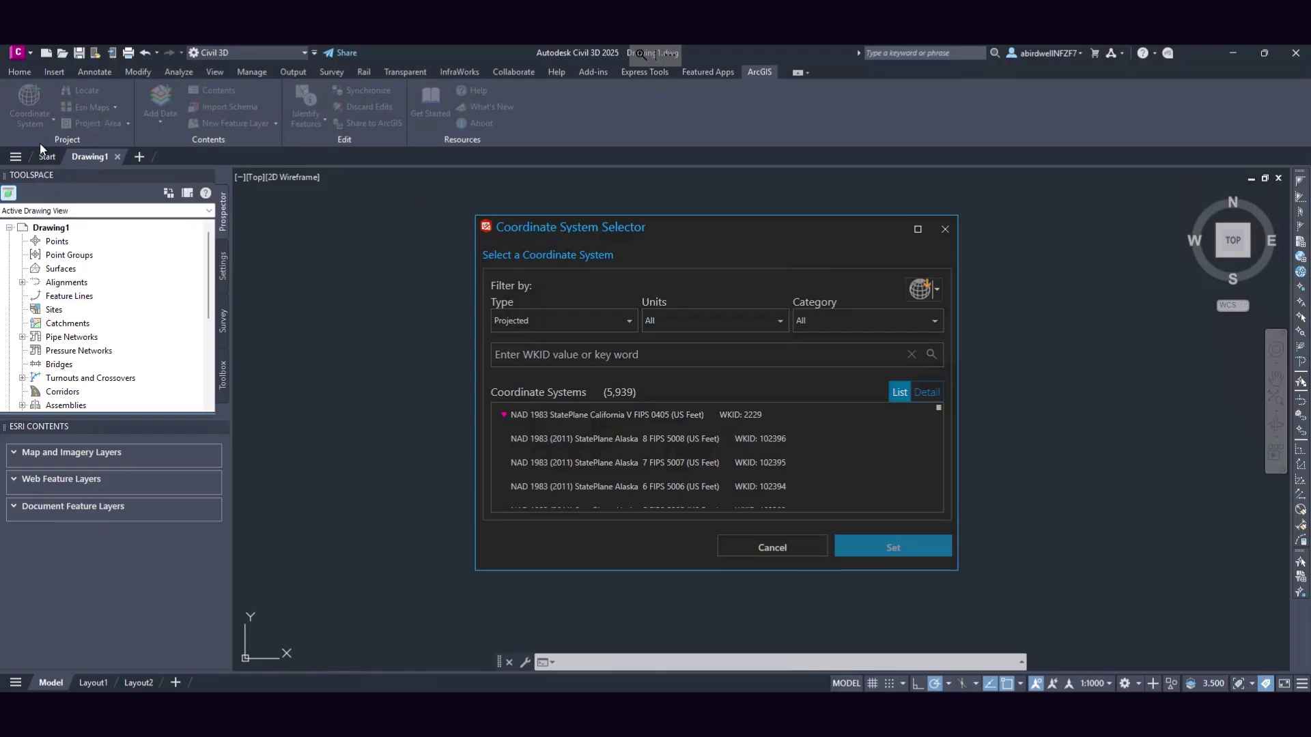
pyautogui.click(935, 295)
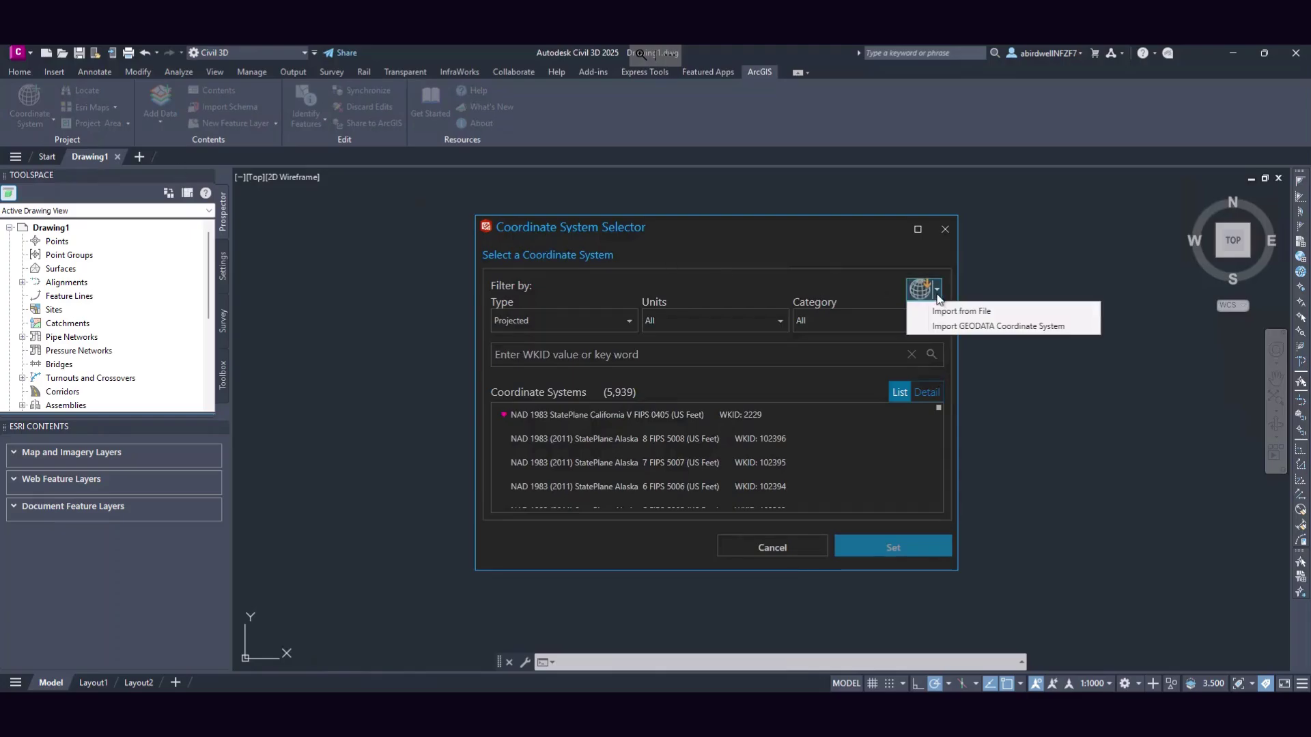
pyautogui.click(1006, 310)
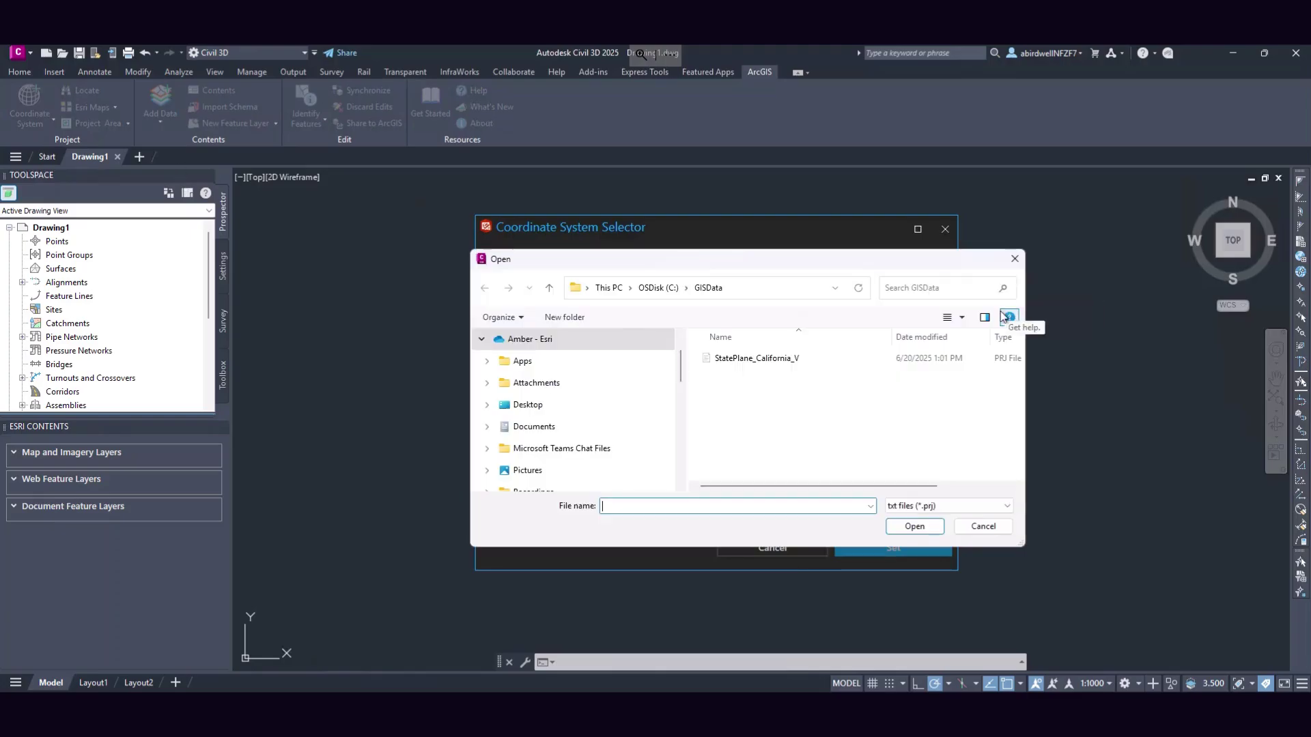
pyautogui.click(821, 358)
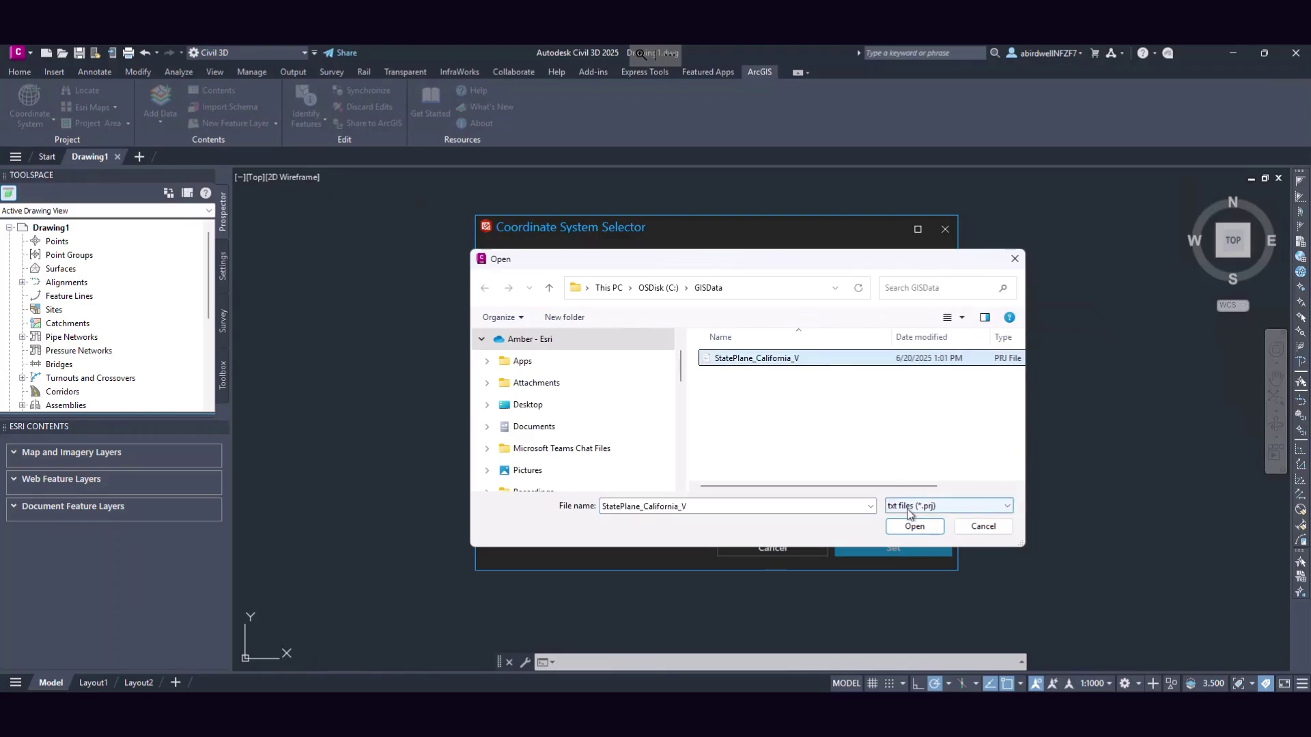
pyautogui.click(913, 526)
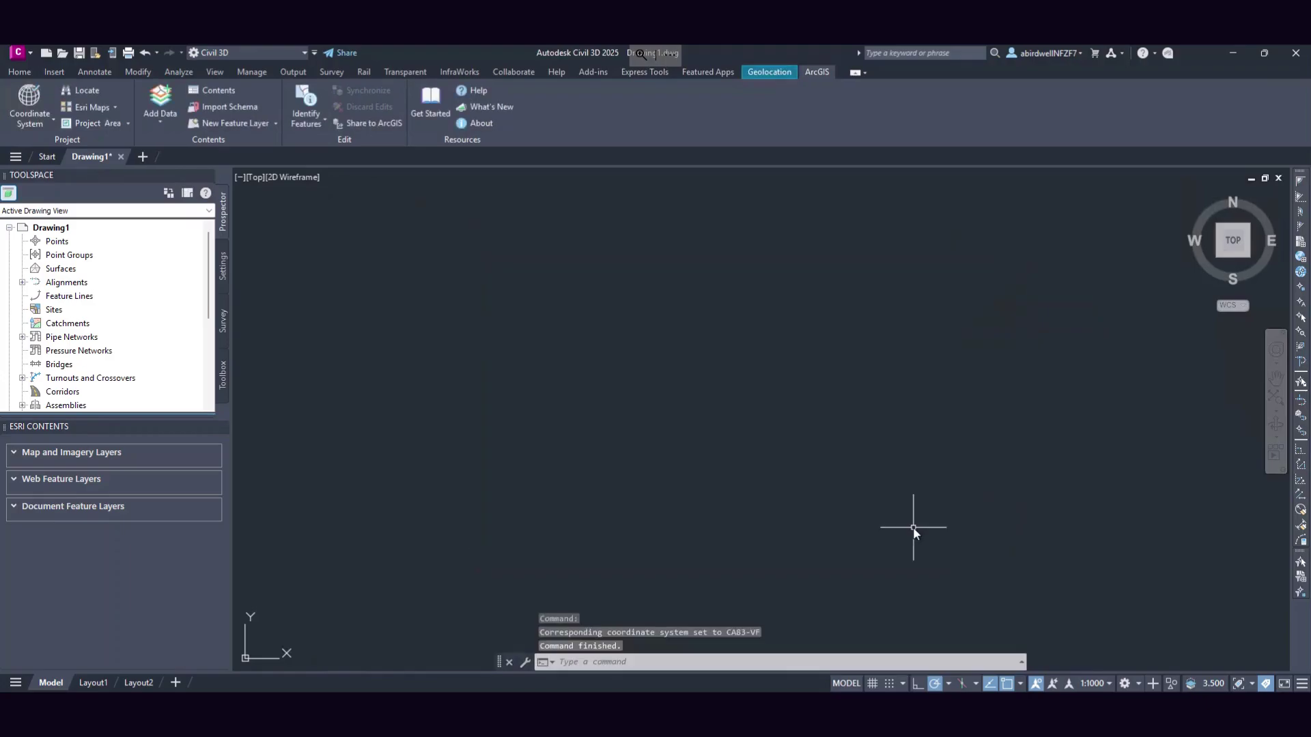
# - List the drawing's coordinate system as well-known text and close the report
pyautogui.click(52, 123)
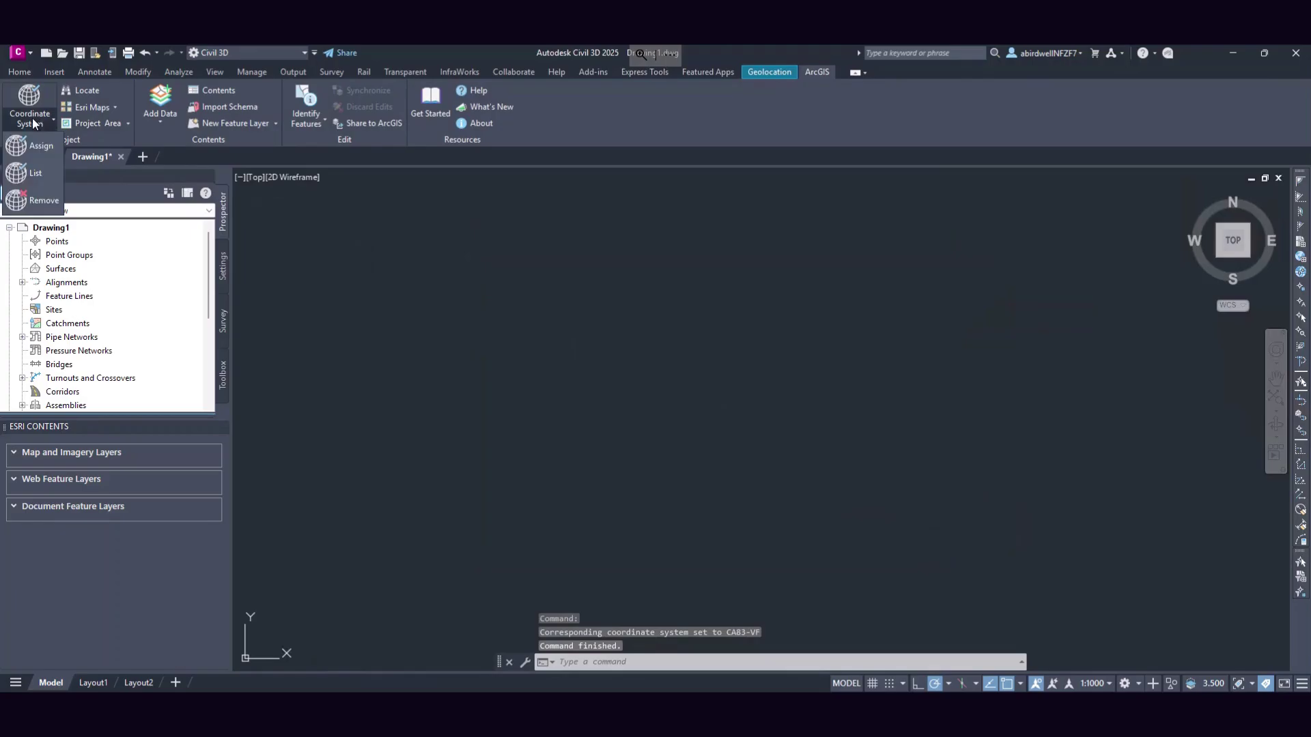
pyautogui.click(47, 176)
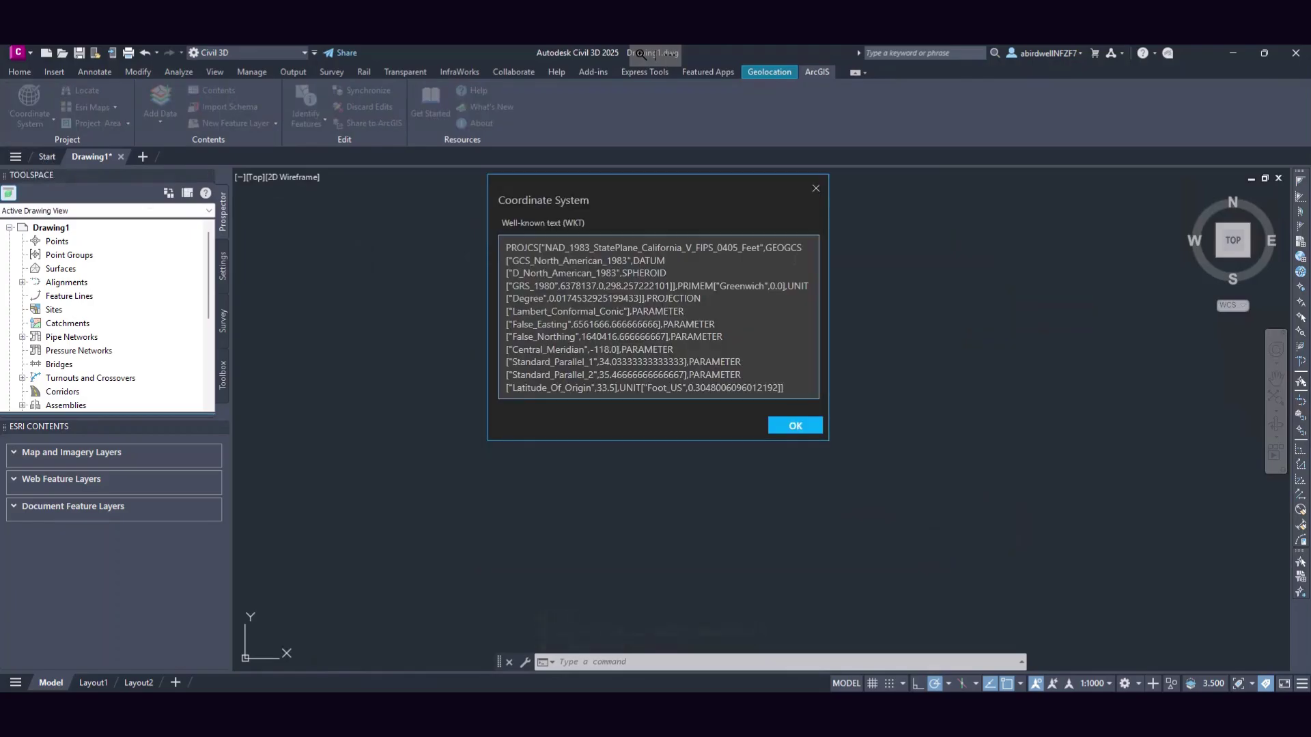
pyautogui.press('Return')
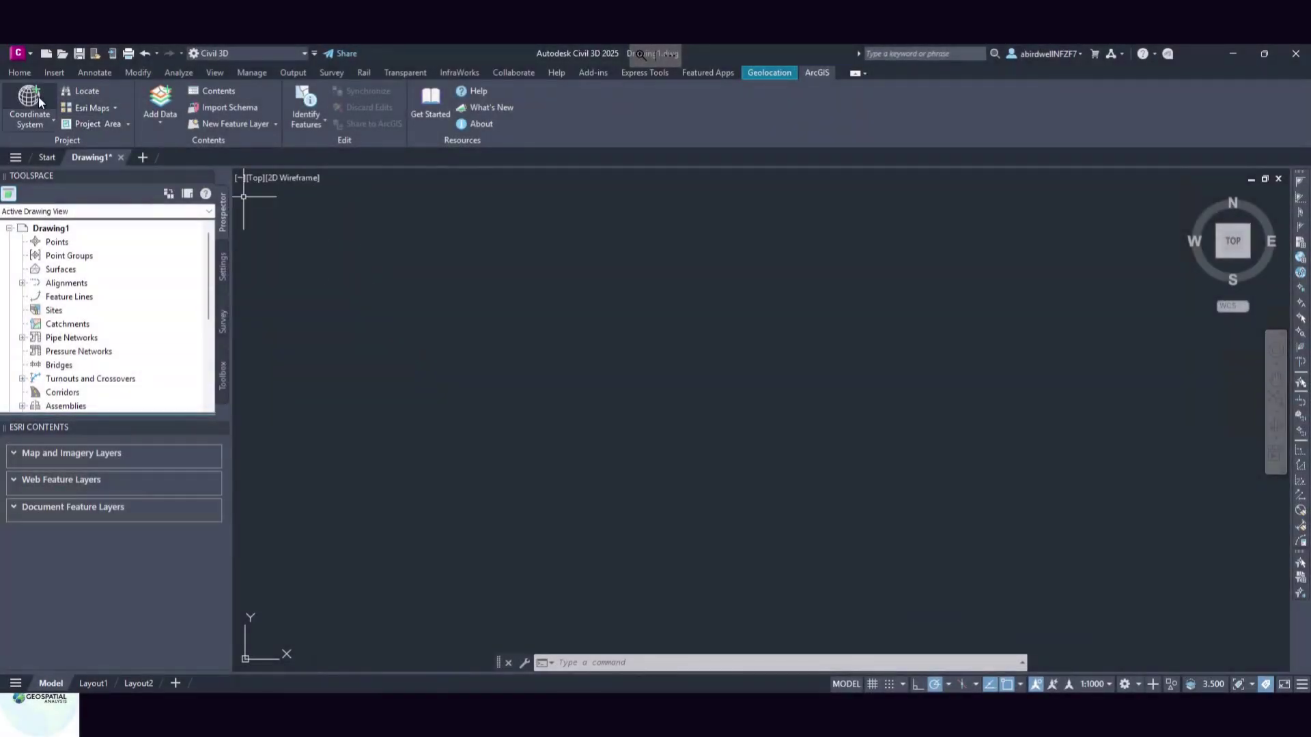
# - Import the GEODATA coordinate system, which turns out to already exist
pyautogui.click(38, 100)
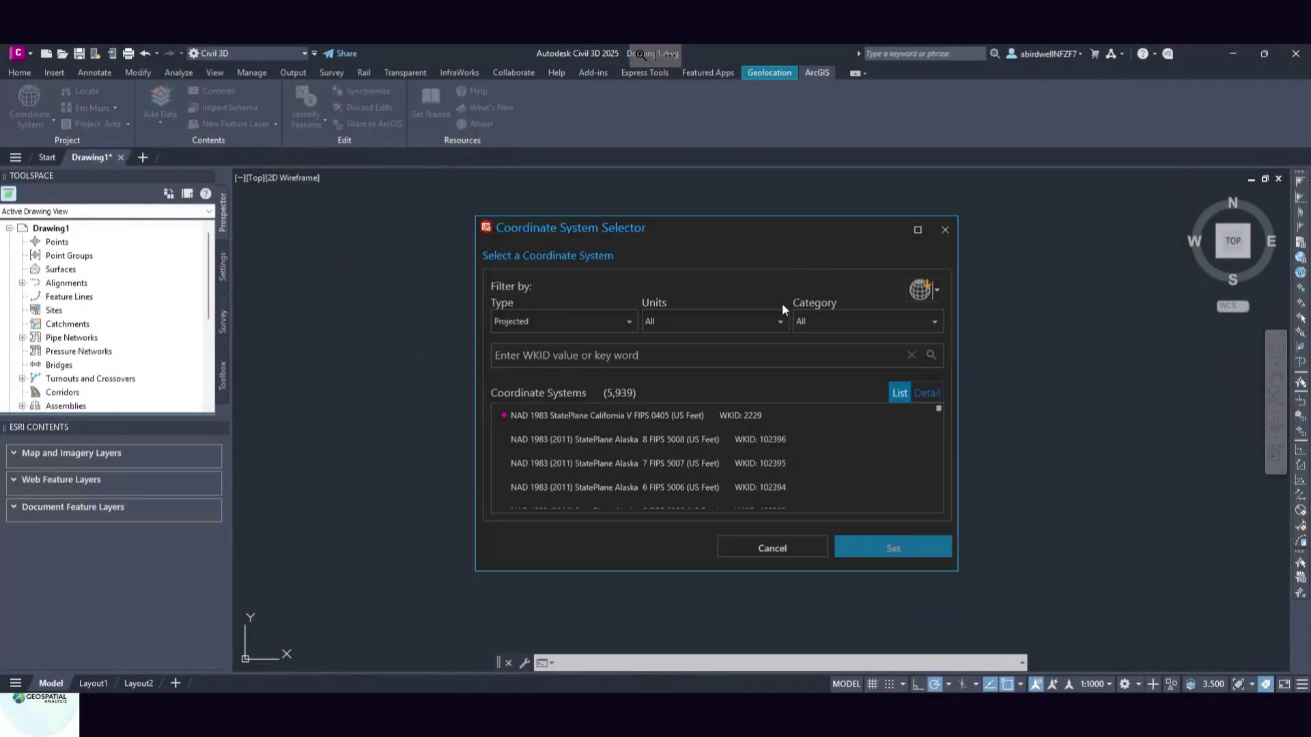
pyautogui.click(938, 292)
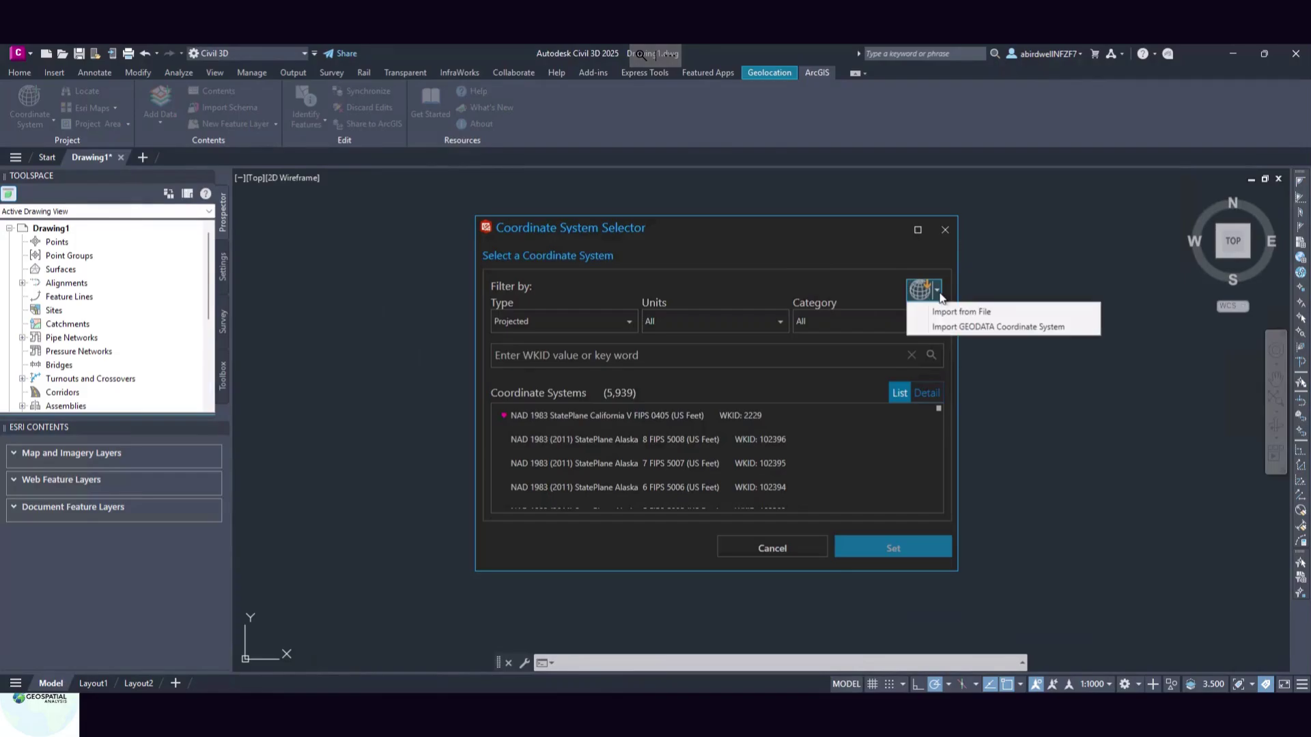
pyautogui.click(1076, 329)
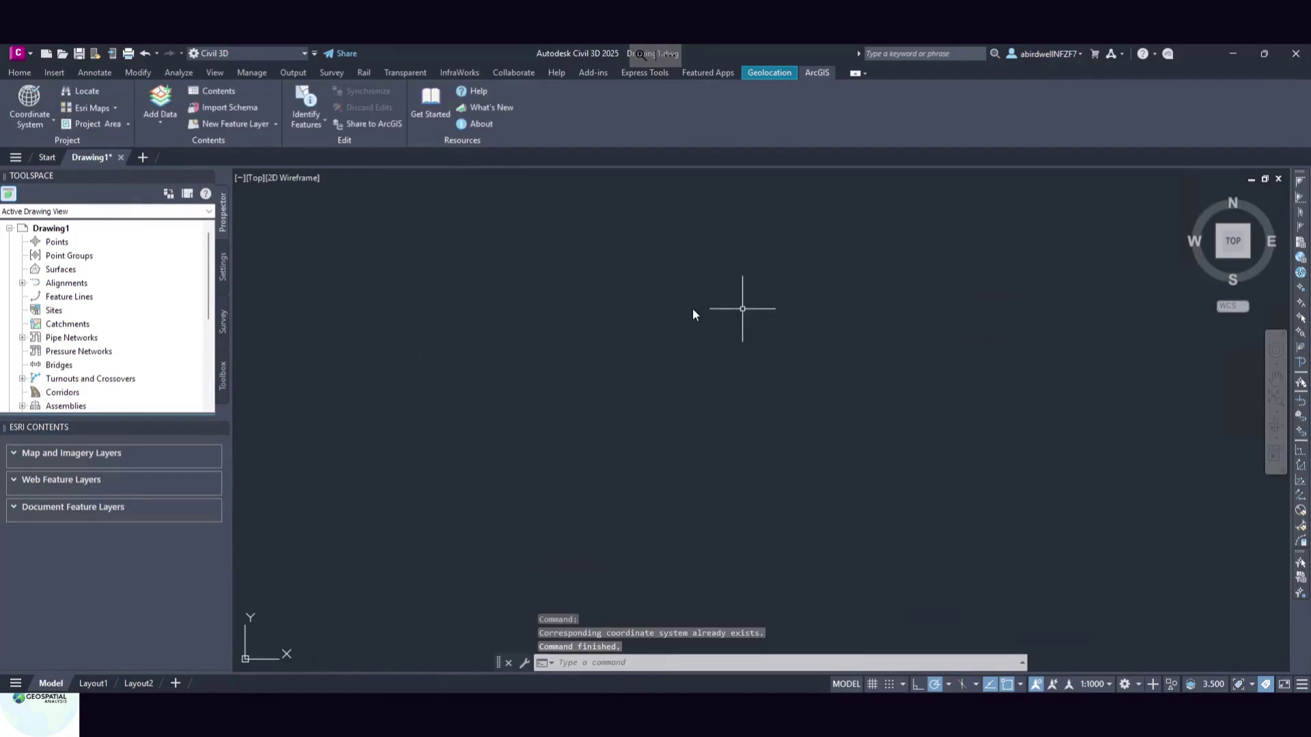
# - List the drawing's current CA83-VF coordinate system and close the report
pyautogui.click(30, 124)
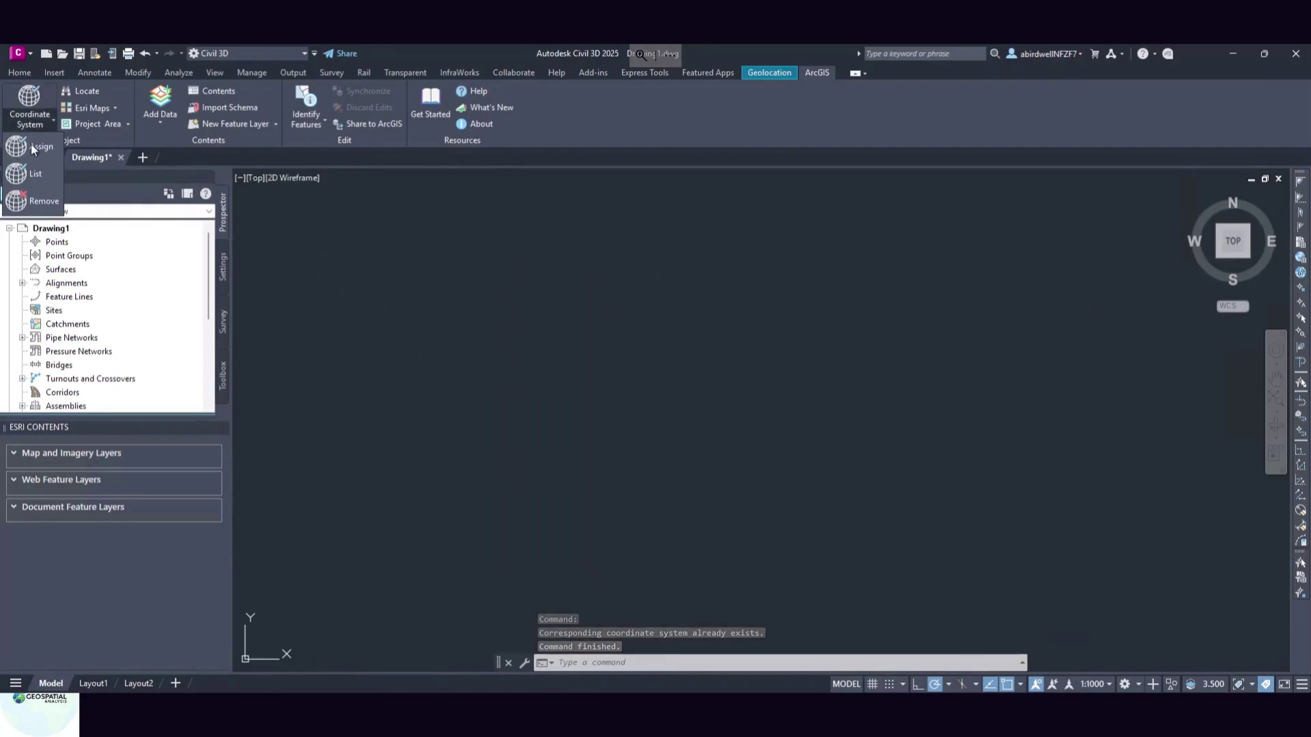
pyautogui.click(34, 178)
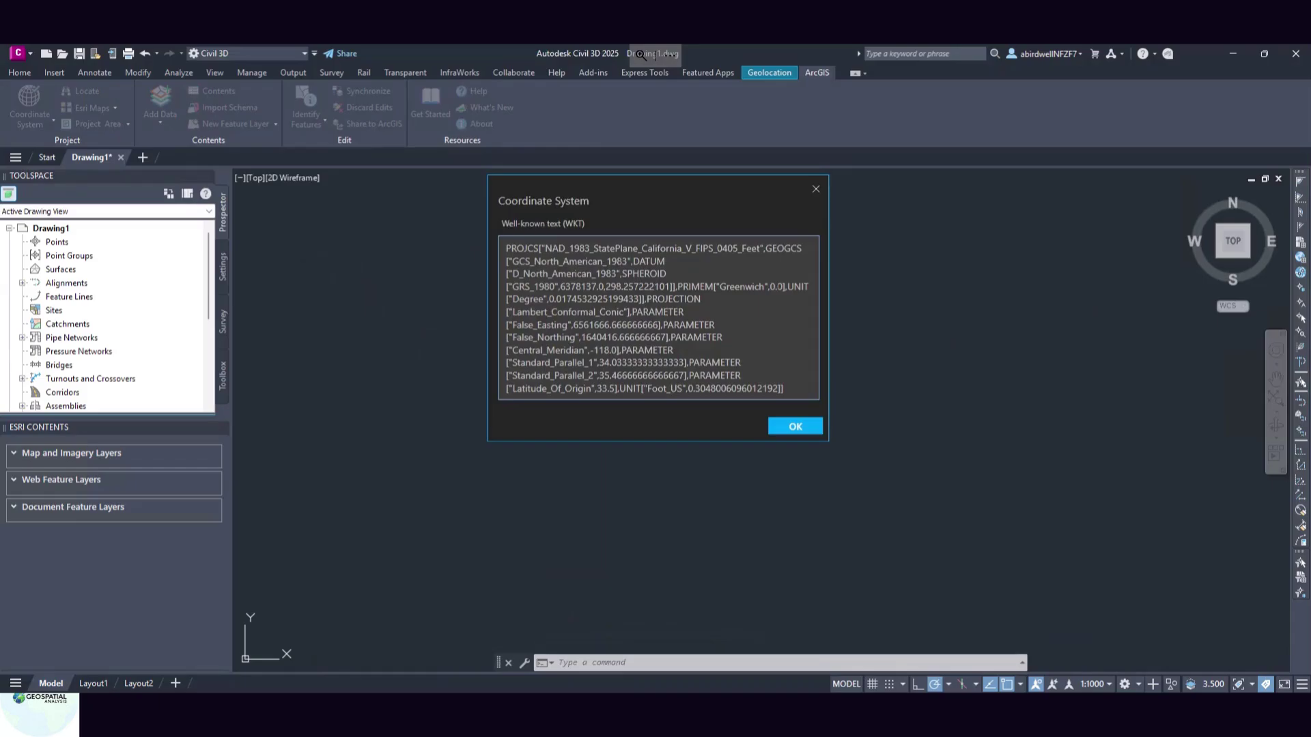
pyautogui.press('Return')
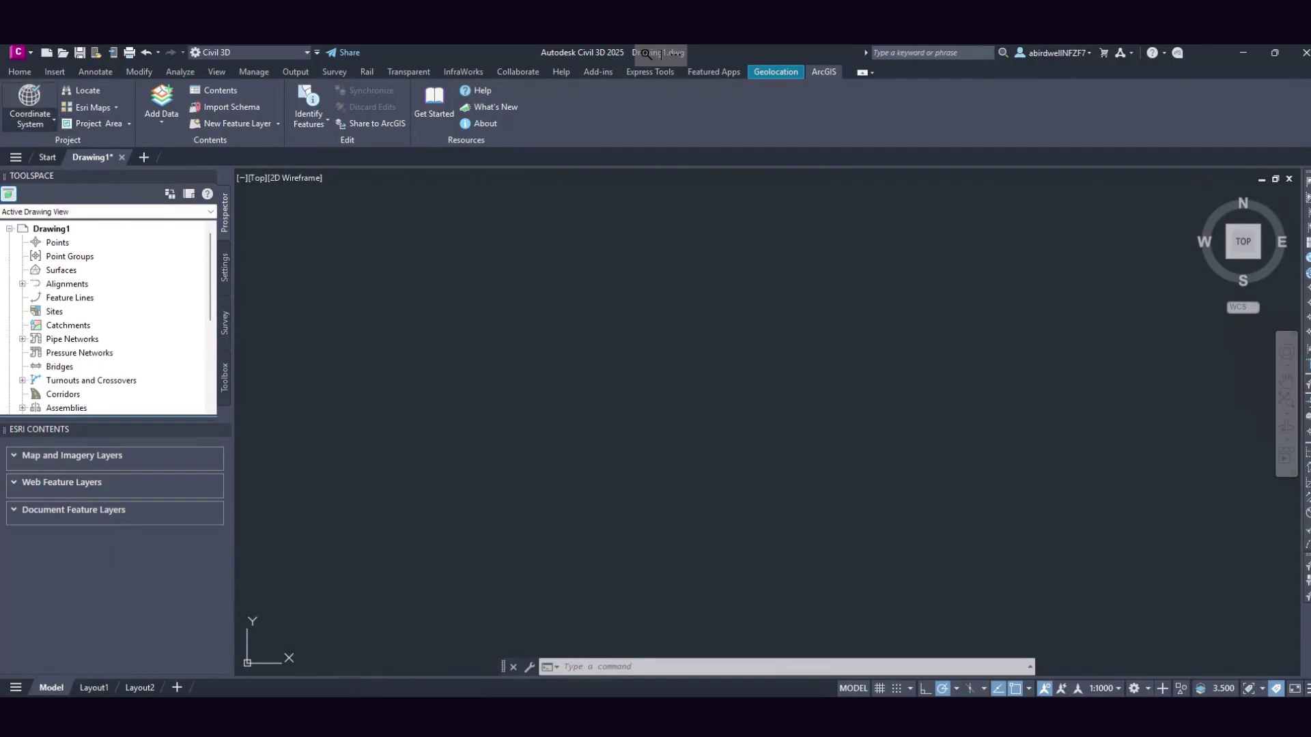
# - Remove the coordinate system and check it with List, repeating the removal and check twice
pyautogui.click(53, 119)
pyautogui.click(59, 198)
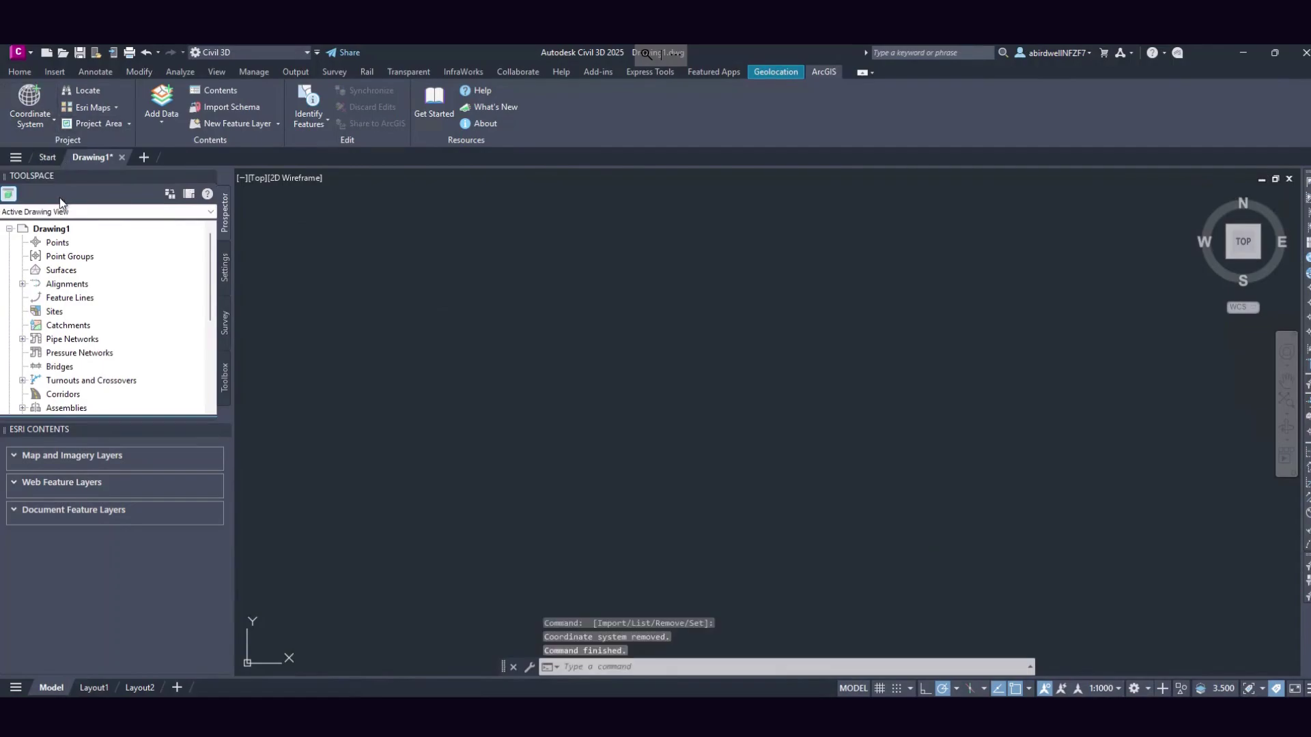
pyautogui.click(43, 121)
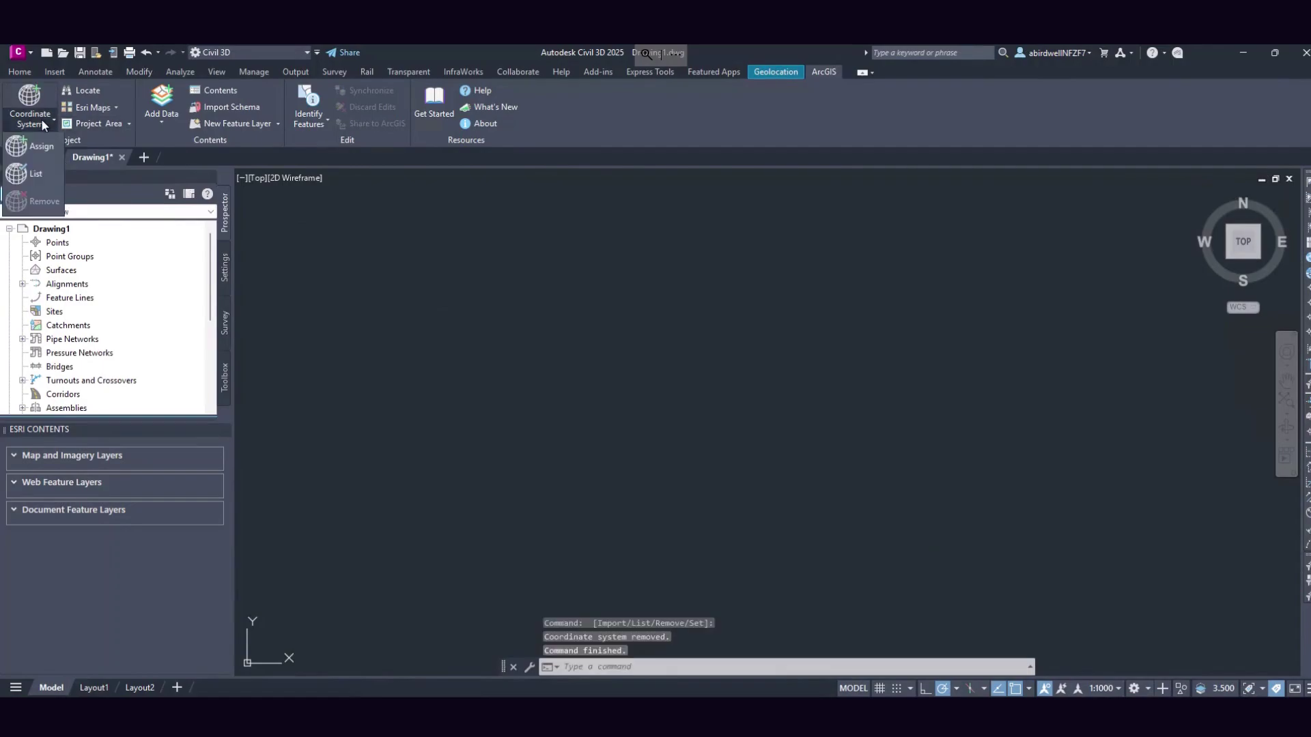
pyautogui.click(46, 174)
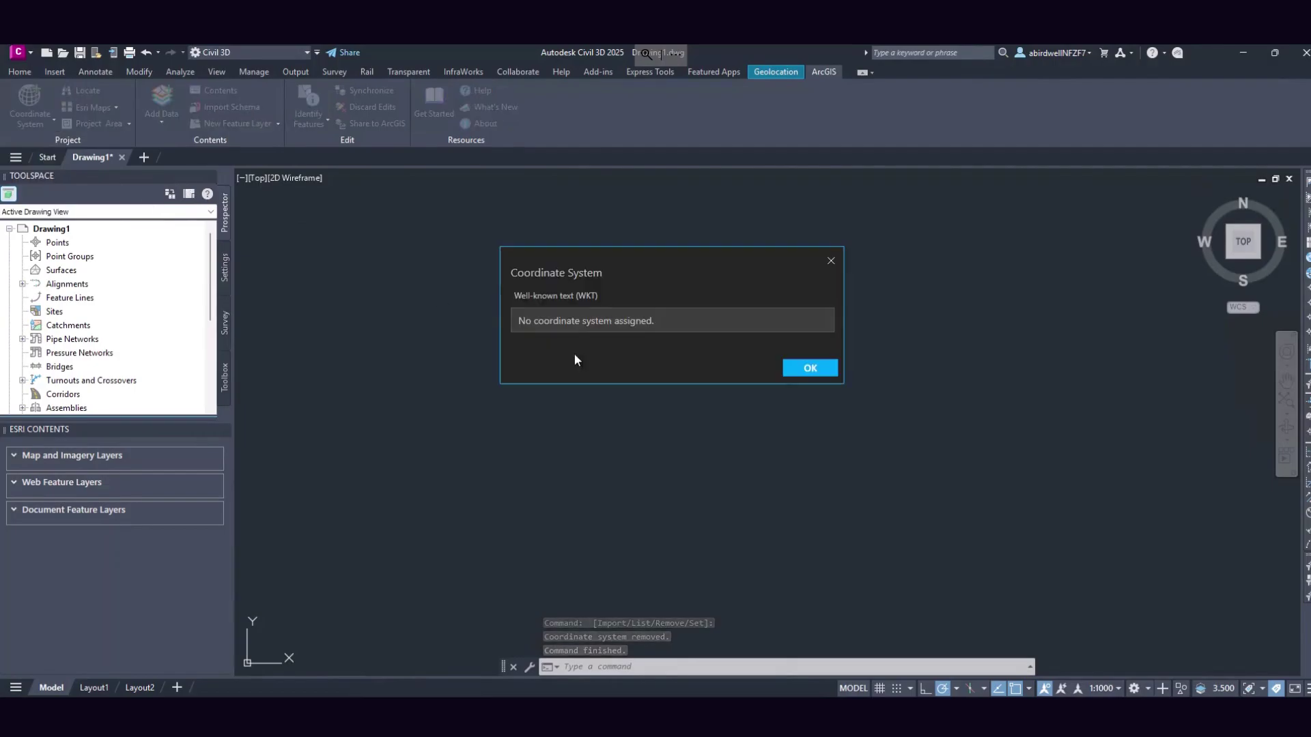
pyautogui.press('Return')
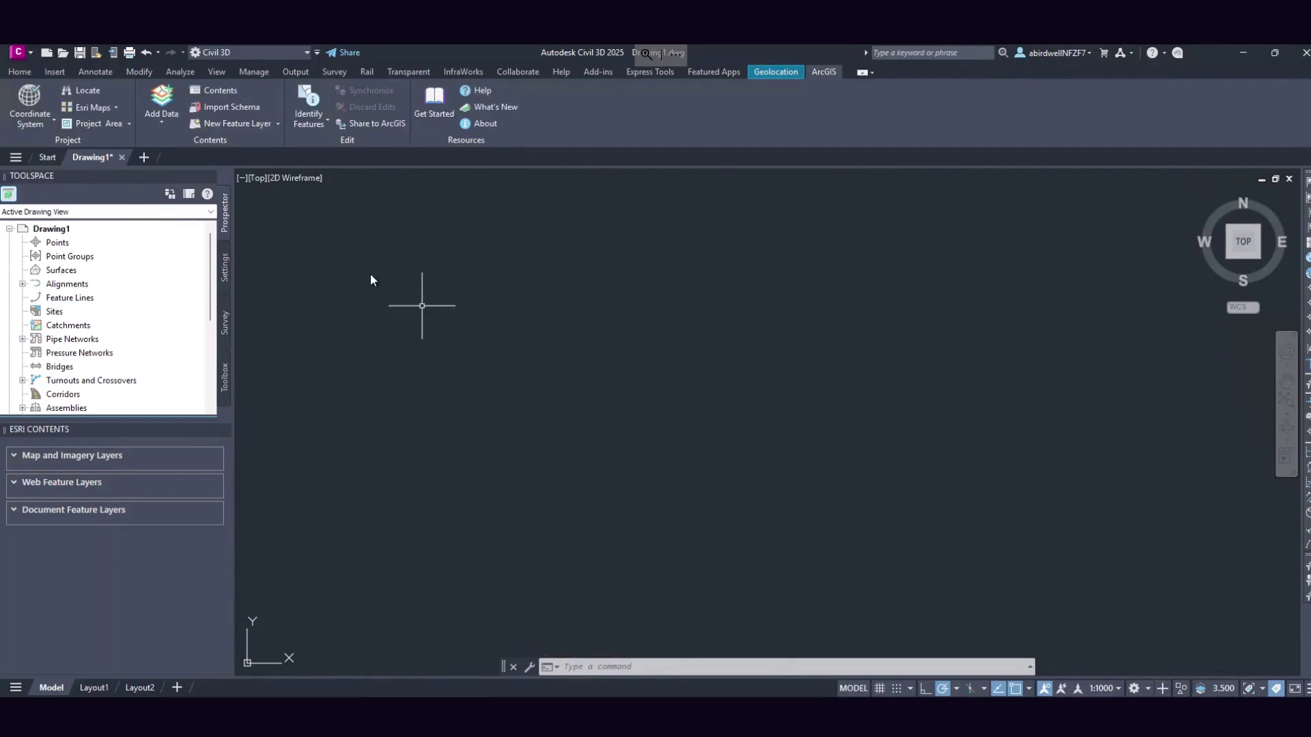
pyautogui.click(45, 121)
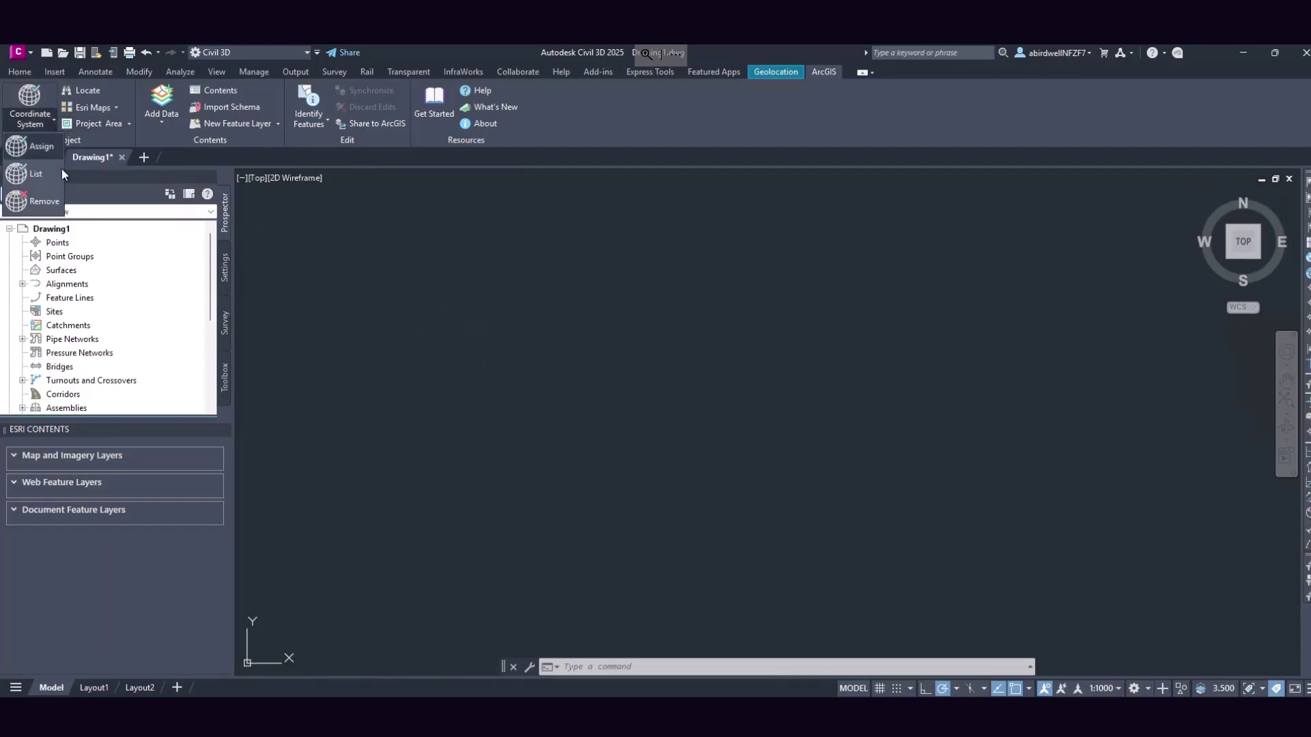
pyautogui.click(44, 200)
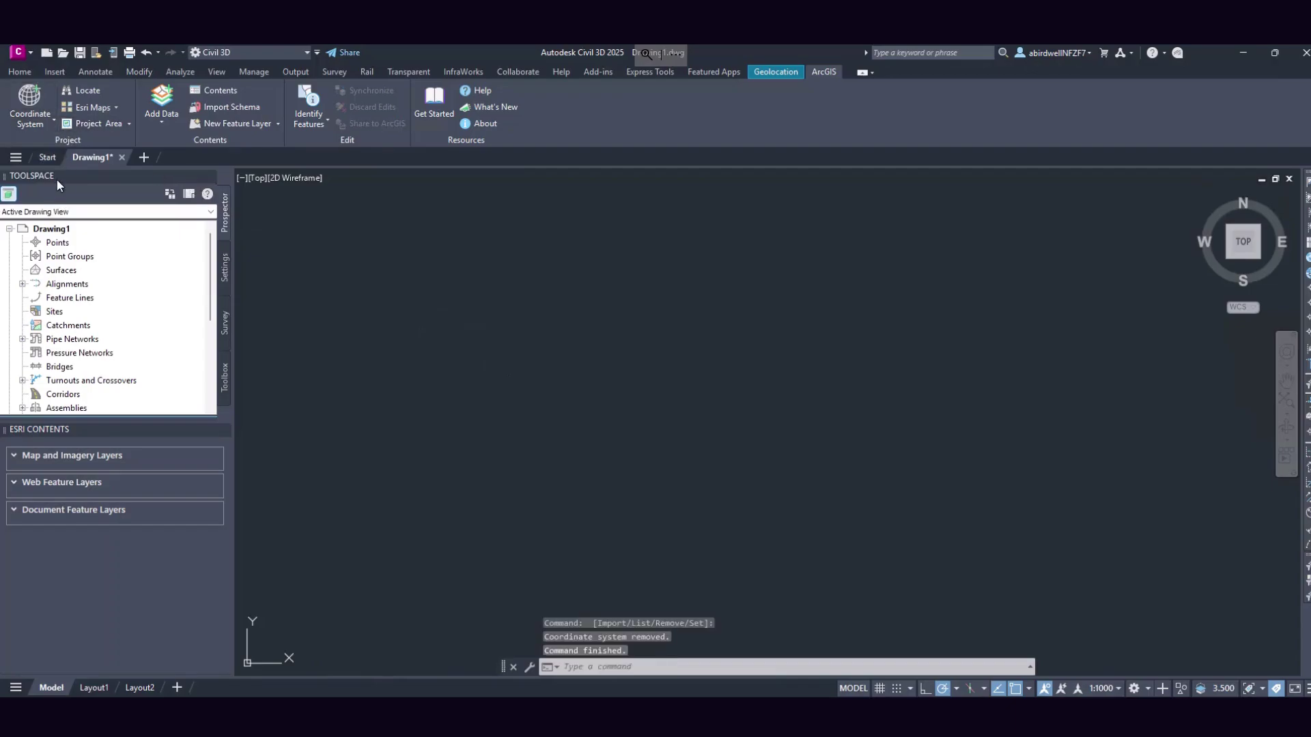
pyautogui.click(41, 118)
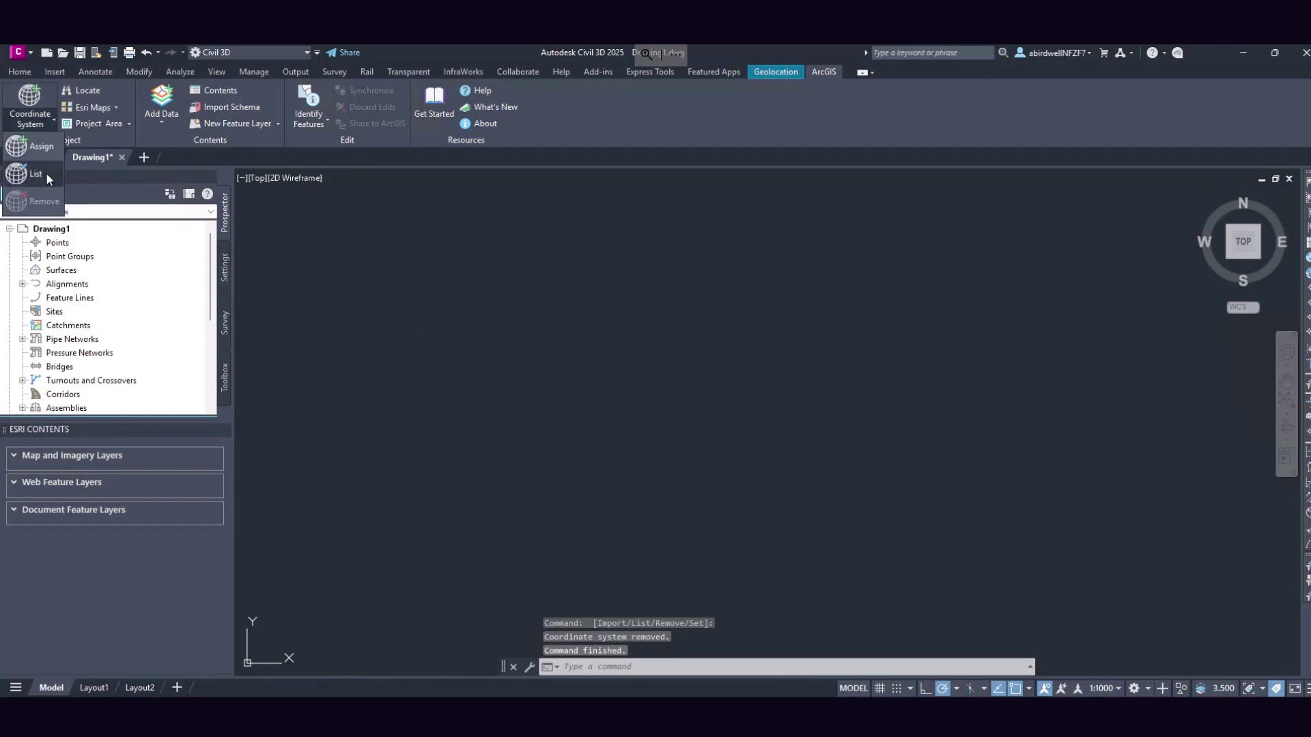
pyautogui.click(47, 173)
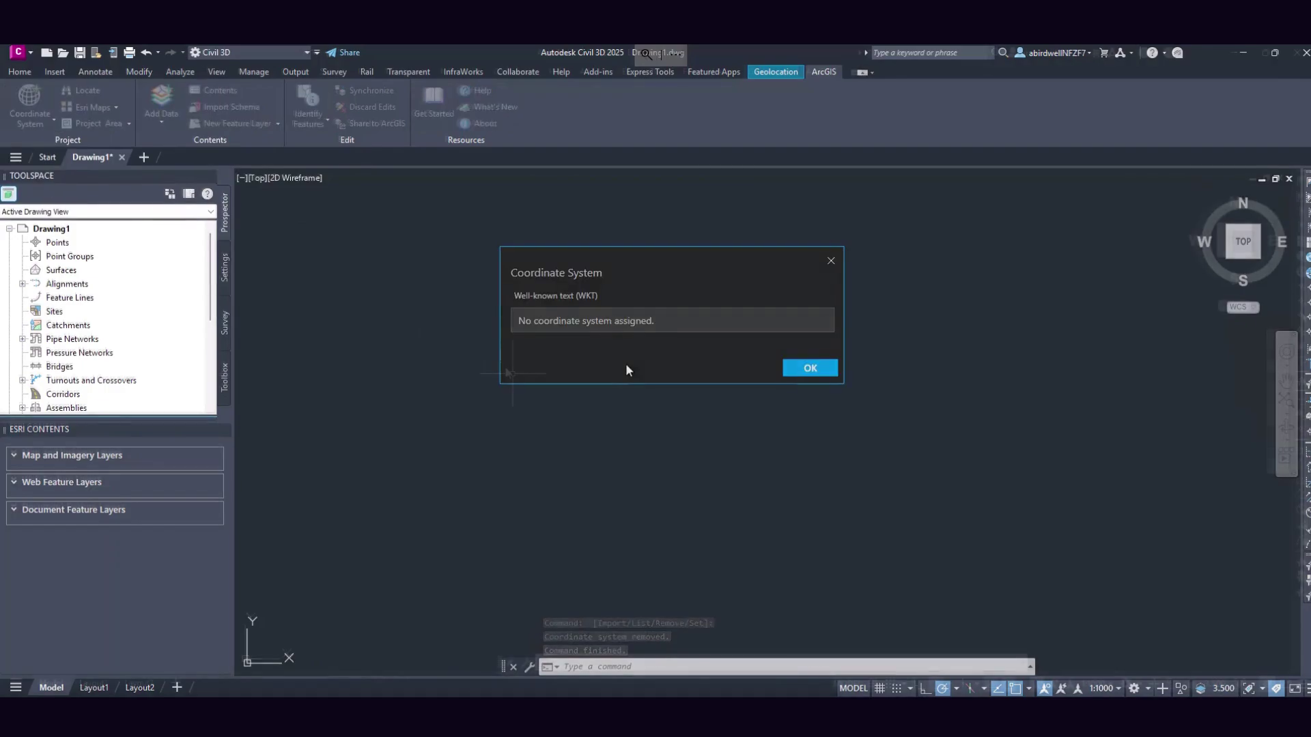
pyautogui.press('Return')
# - Remove the coordinate system a final time and list it to confirm none is assigned
pyautogui.click(46, 120)
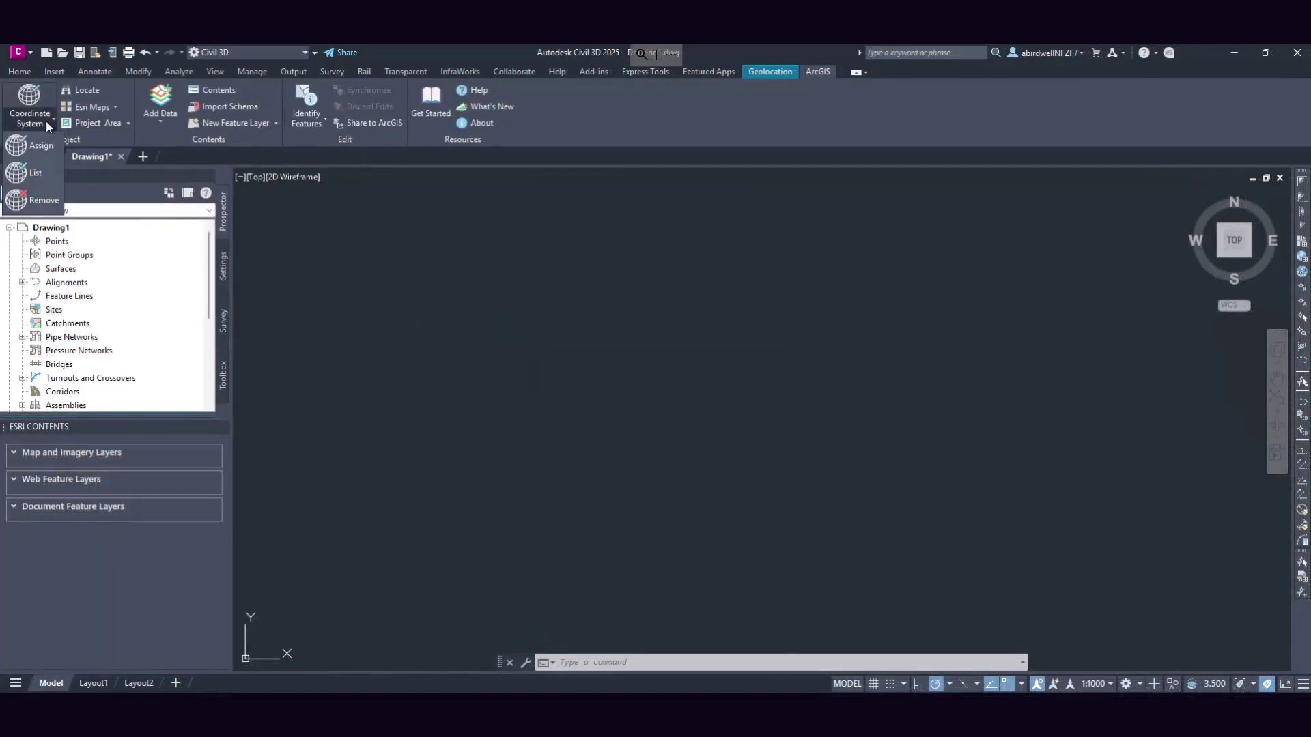
pyautogui.click(60, 201)
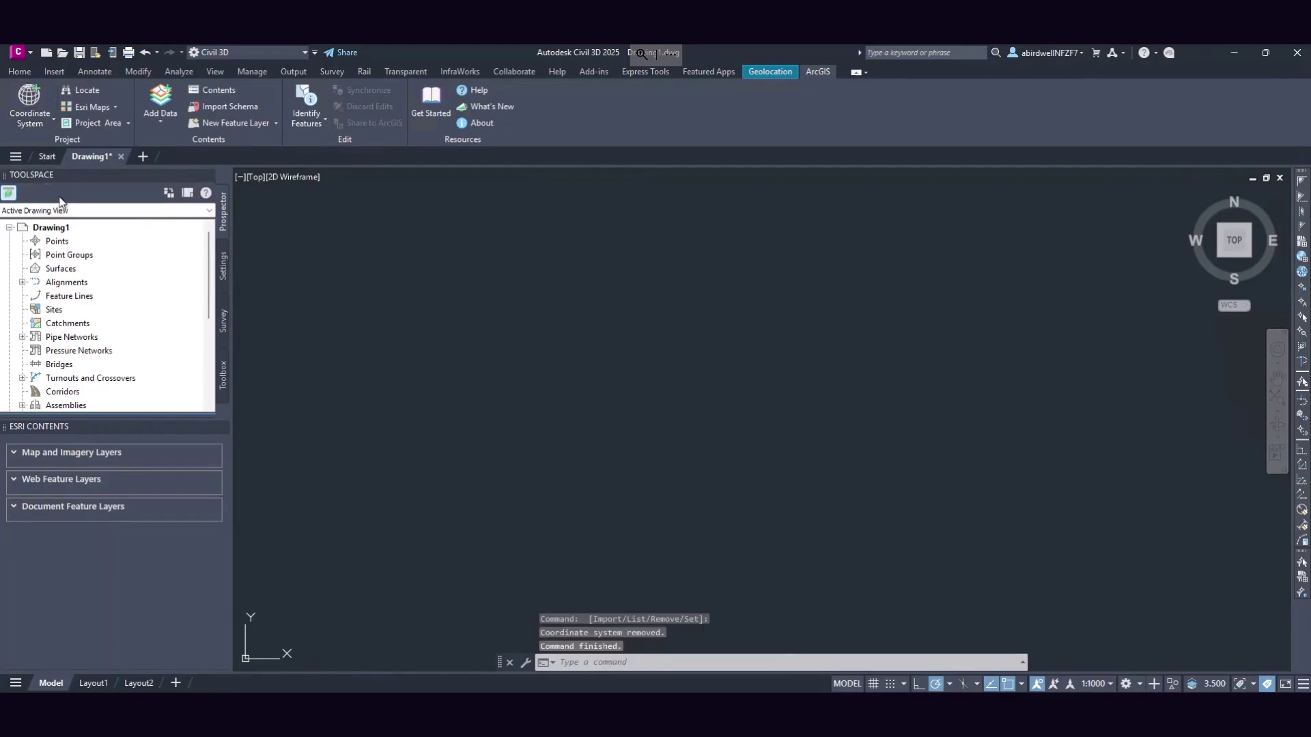
pyautogui.click(41, 118)
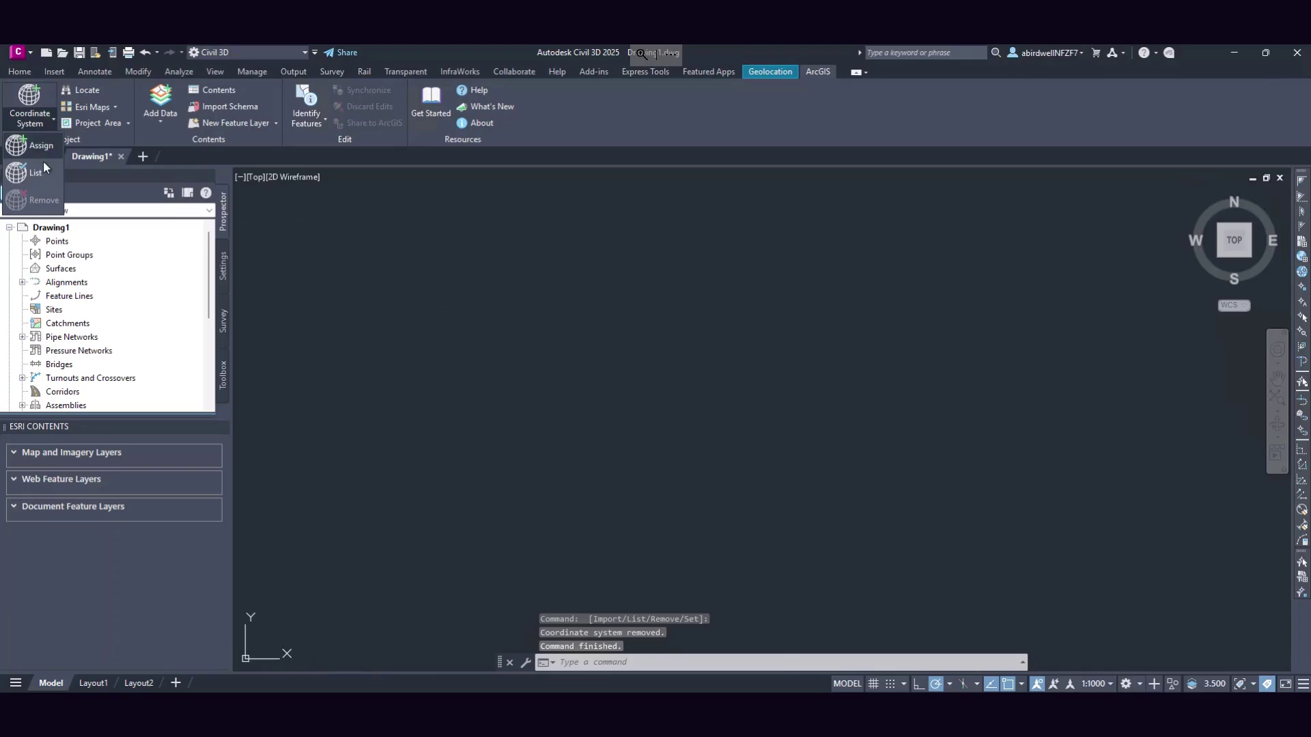
pyautogui.click(47, 171)
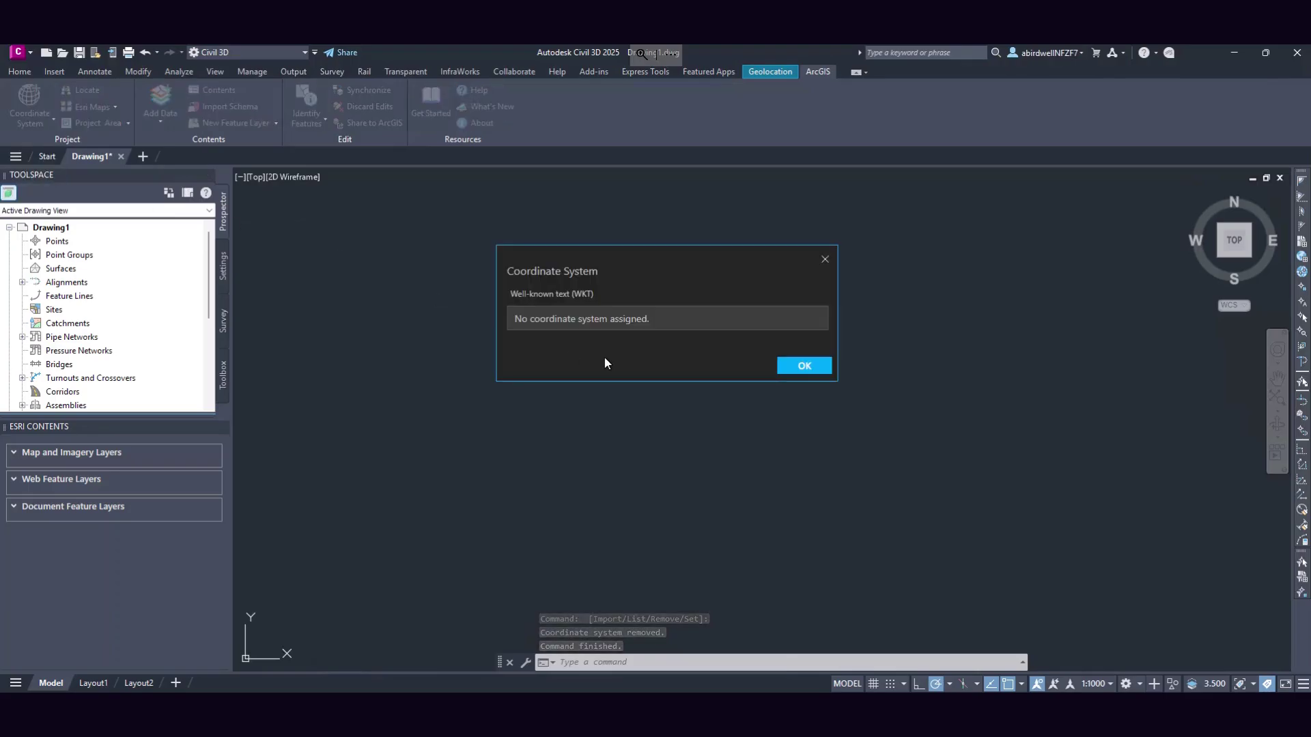
# - Close the report stating 'No coordinate system assigned'
pyautogui.press('Return')
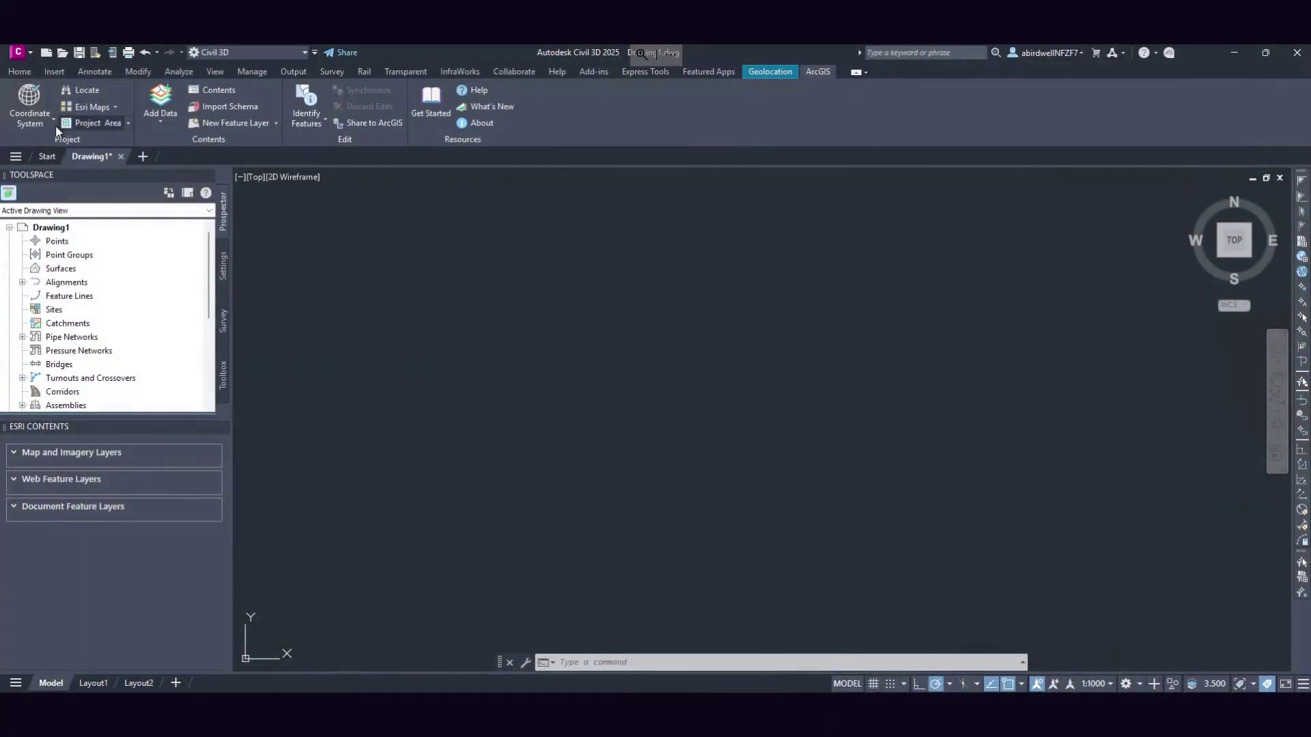
# - Remove the drawing's coordinate system and list it to confirm none remains, doing both twice
pyautogui.click(47, 120)
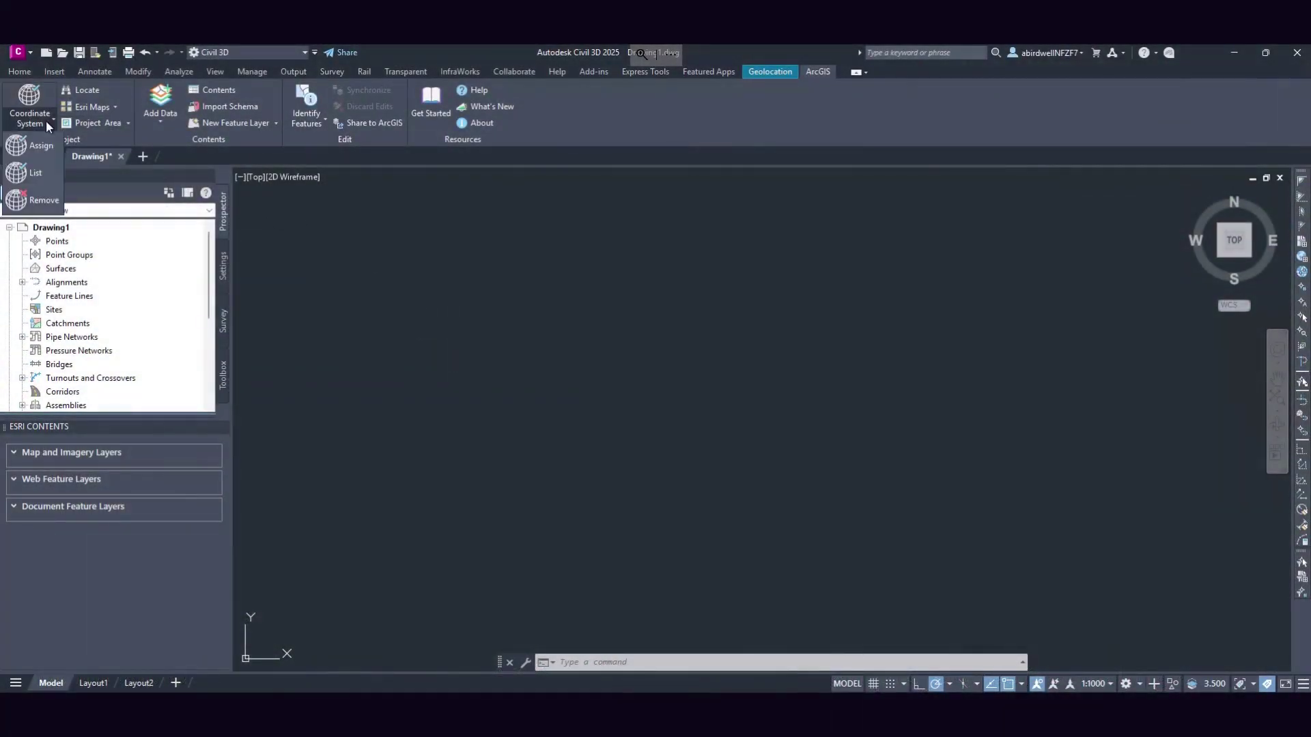
pyautogui.click(60, 197)
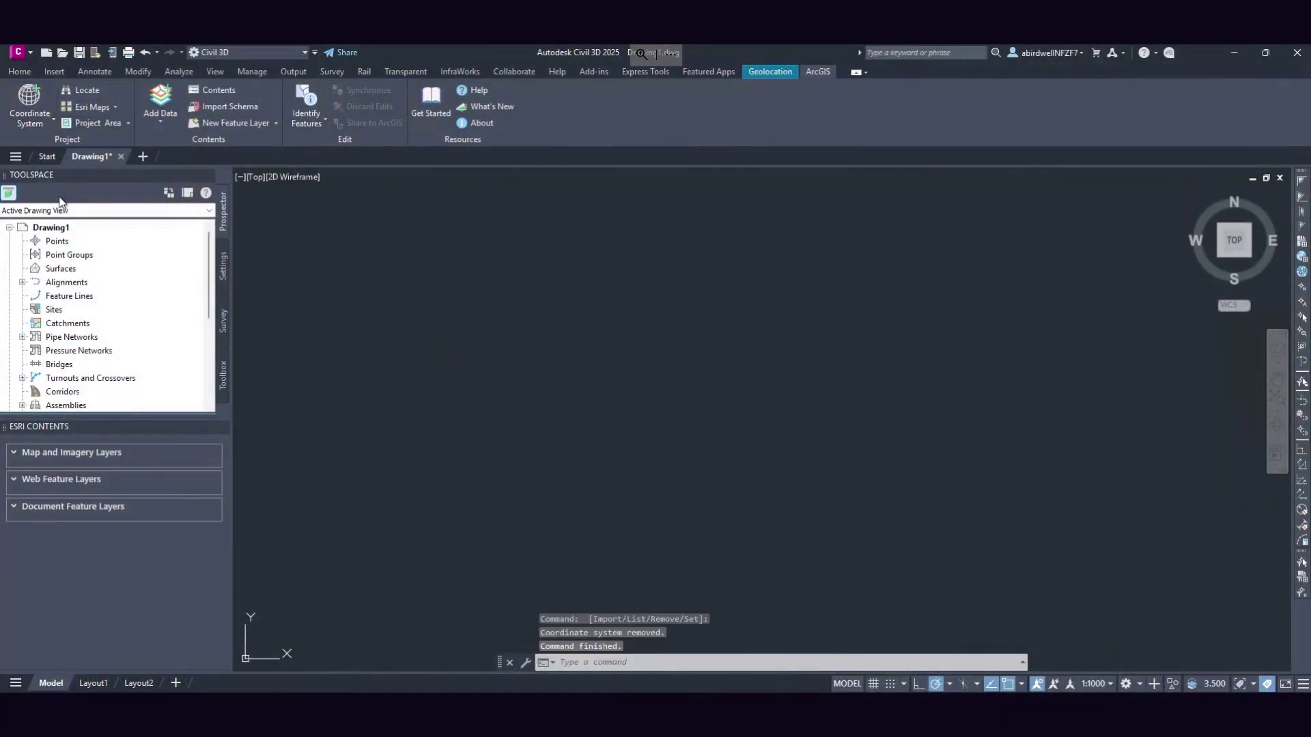
pyautogui.click(41, 120)
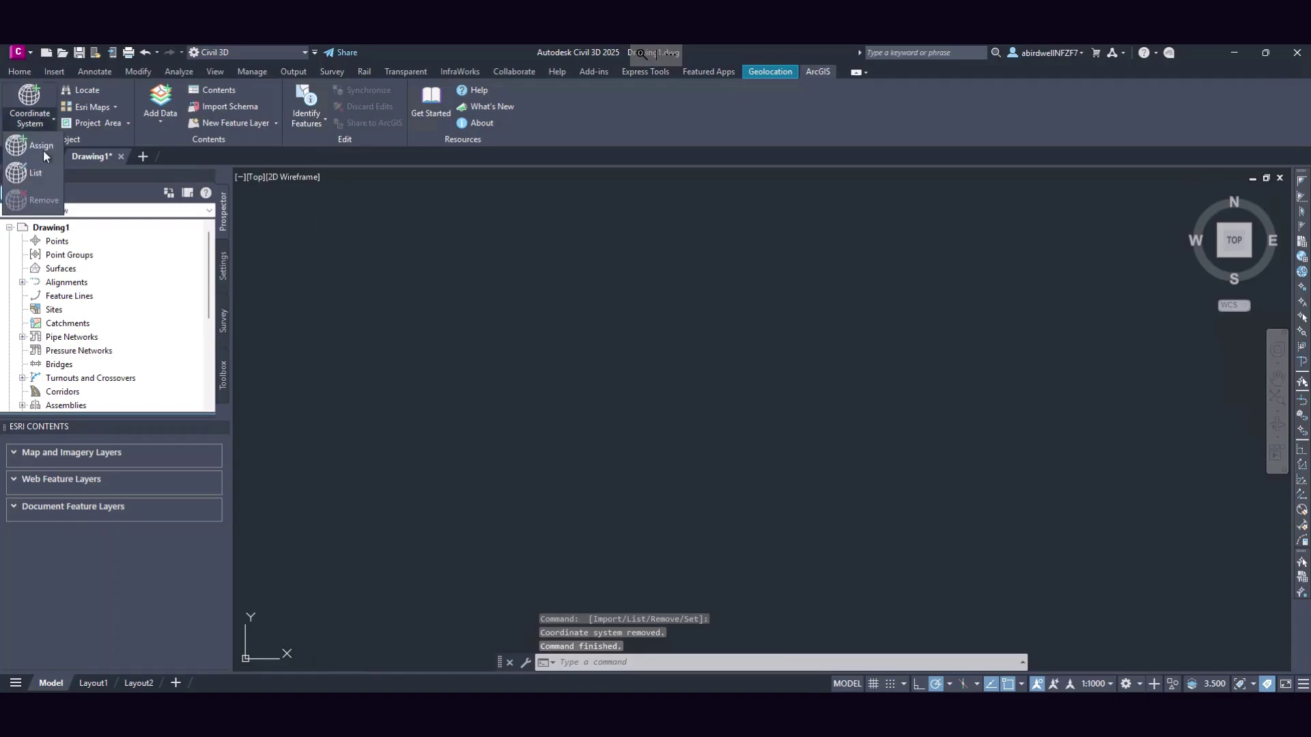
pyautogui.click(47, 175)
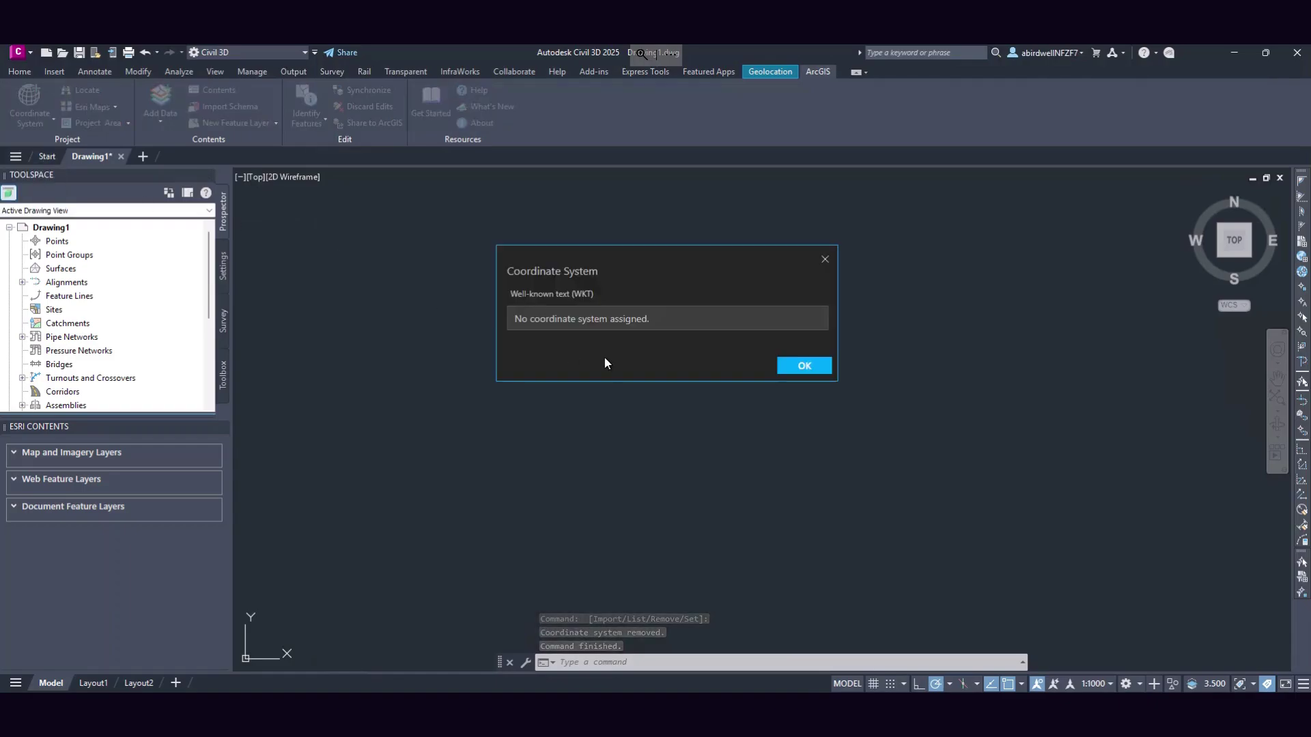
pyautogui.press('Return')
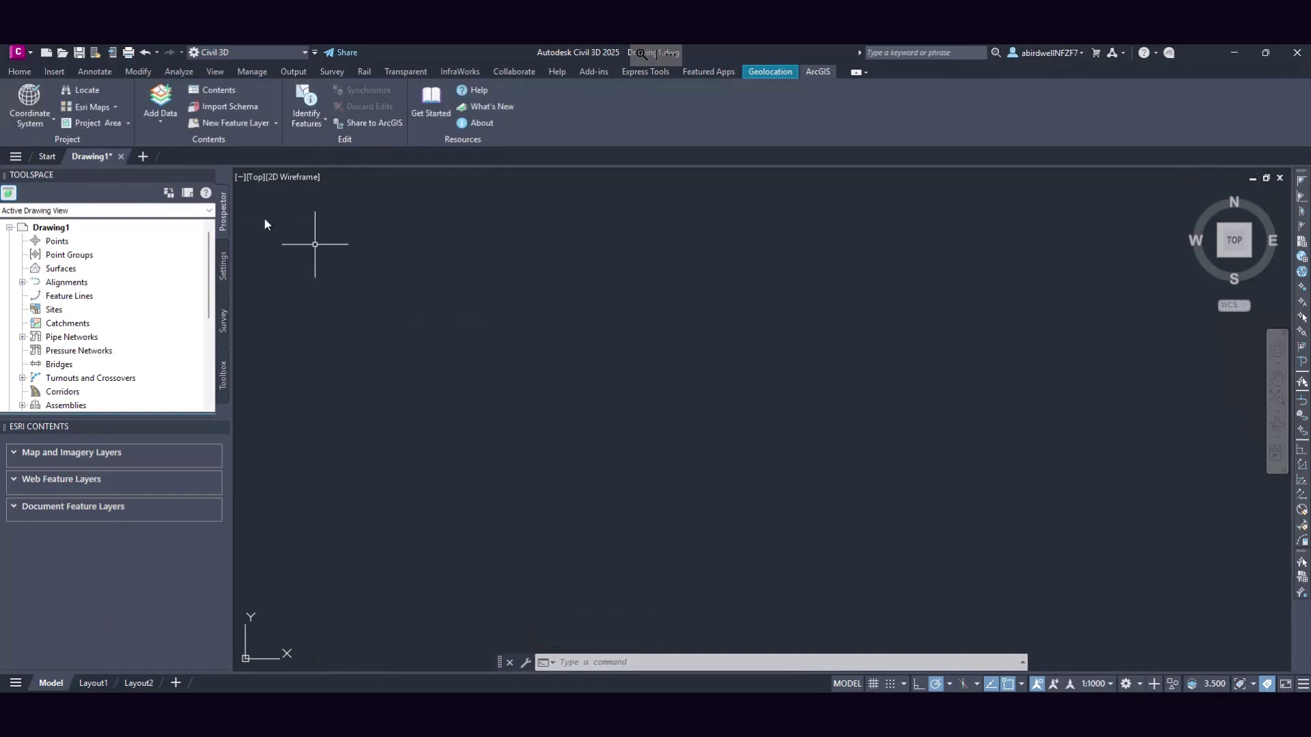
pyautogui.click(45, 121)
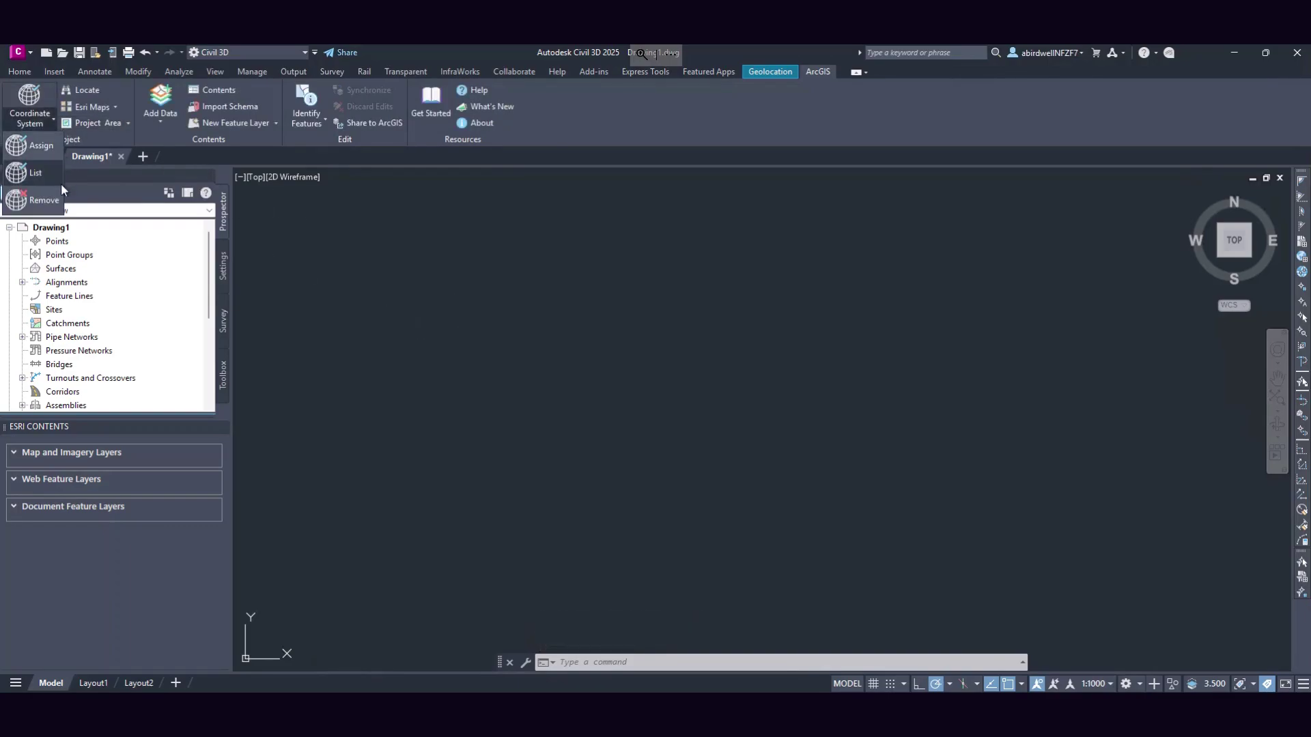
pyautogui.click(44, 200)
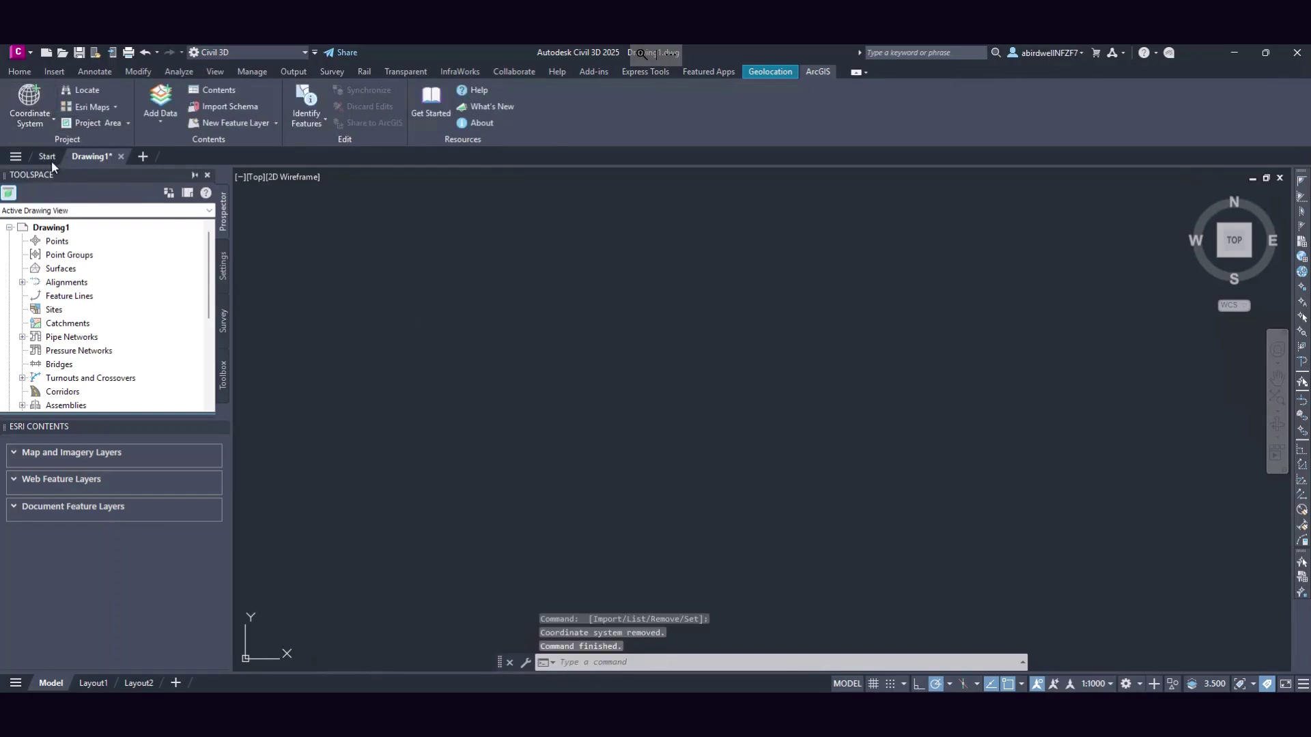
pyautogui.click(42, 122)
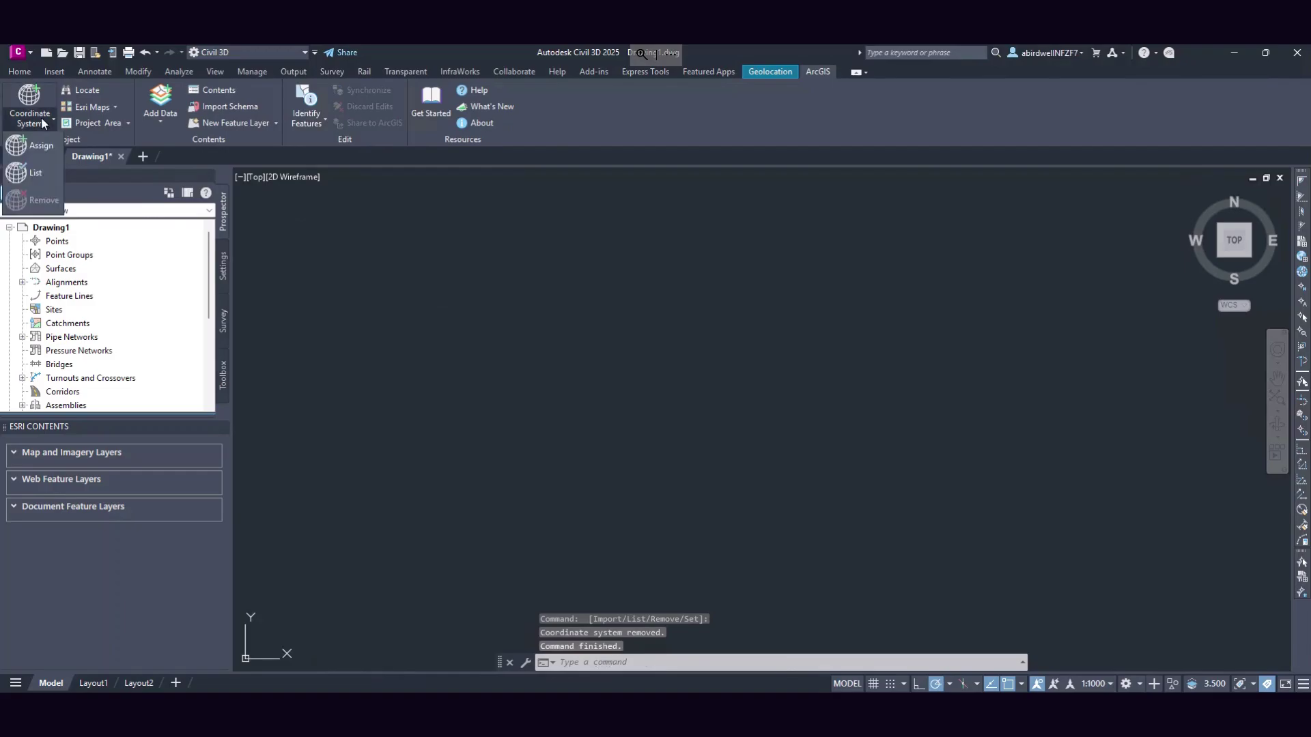
pyautogui.click(47, 172)
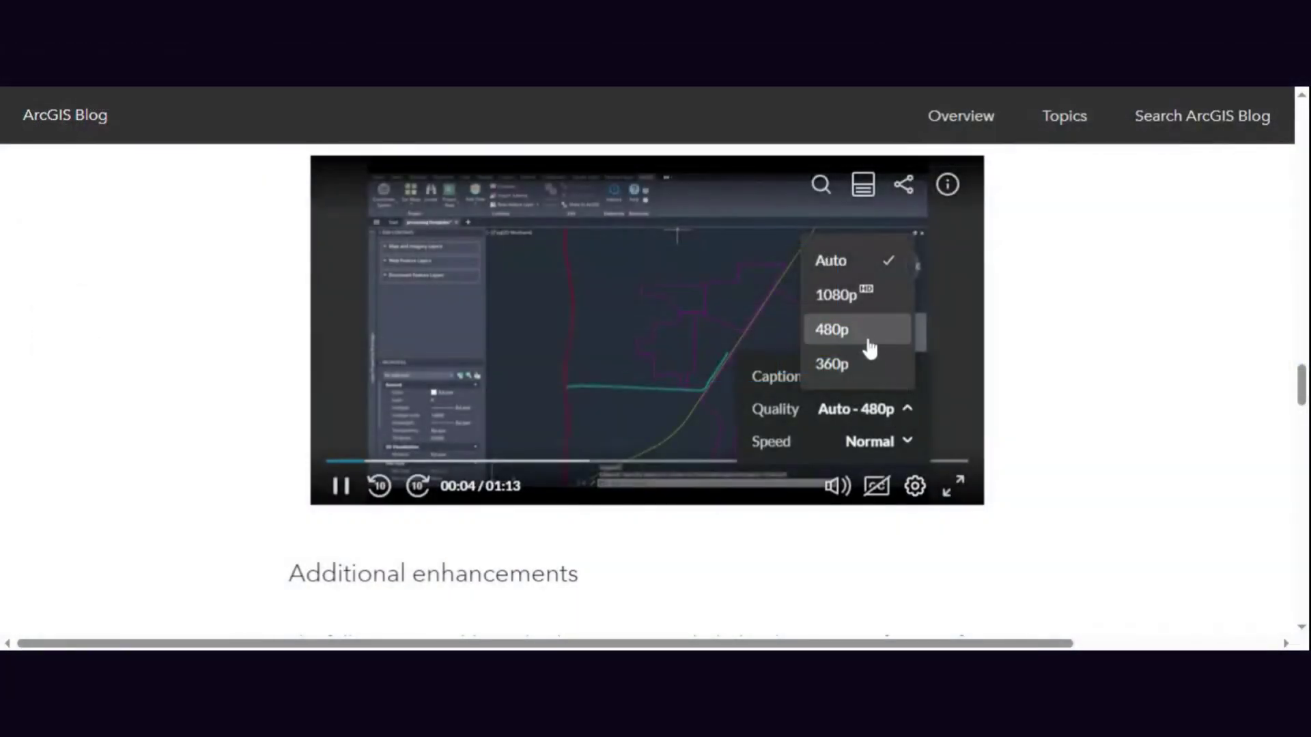
# - Play the ArcGIS for AutoCAD demo video full screen at 1080p, restarted from 00:00
pyautogui.click(851, 301)
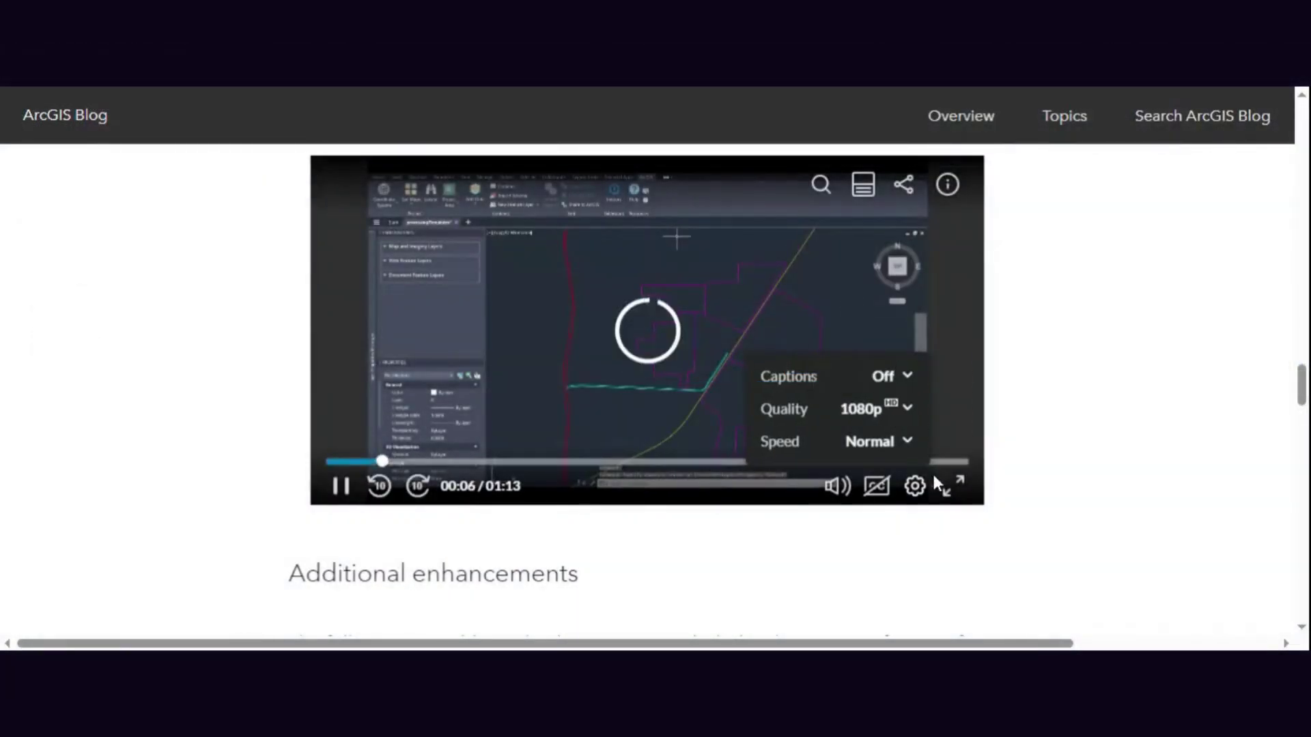
pyautogui.click(952, 486)
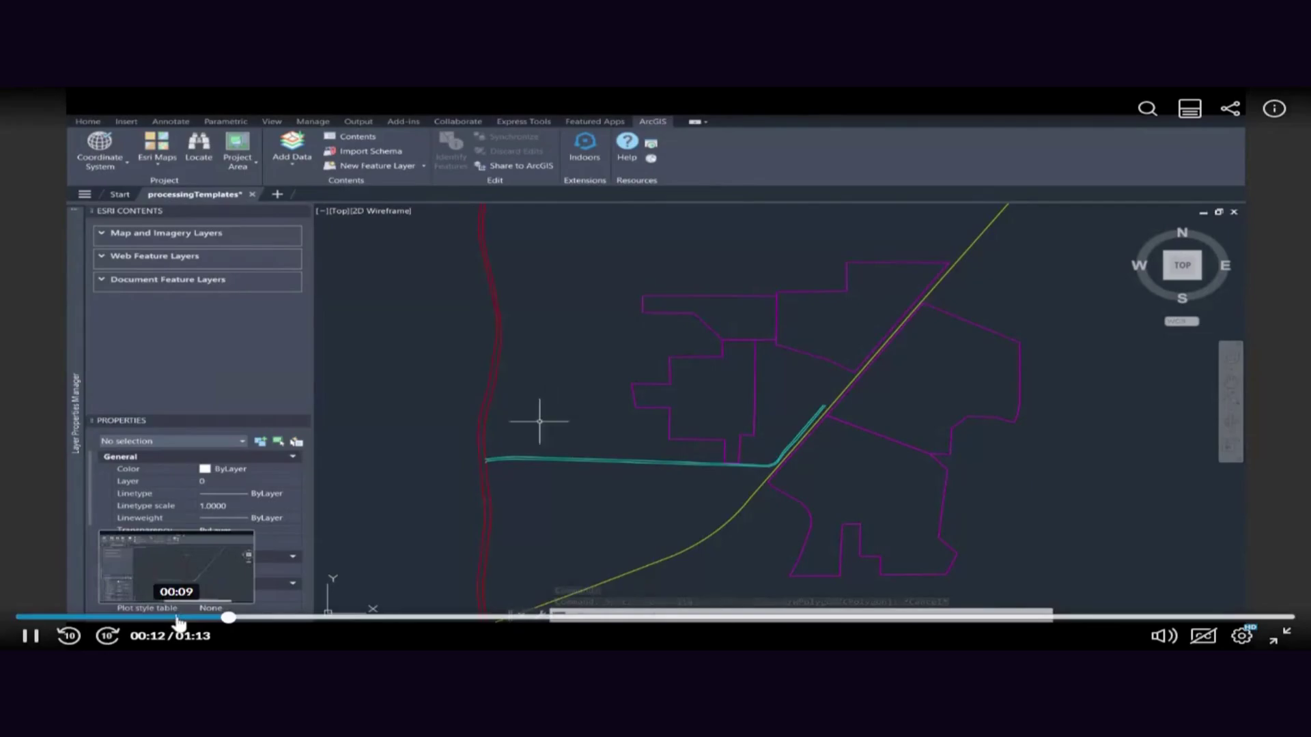
pyautogui.click(23, 618)
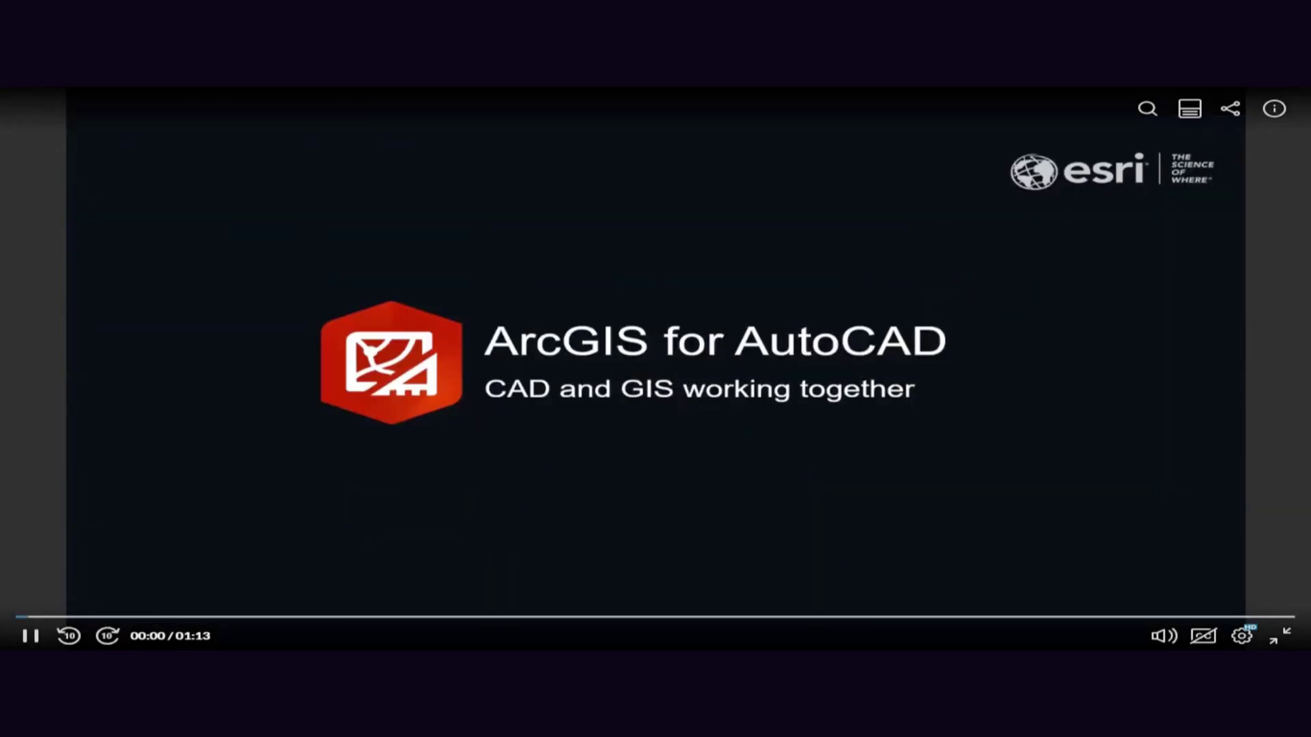